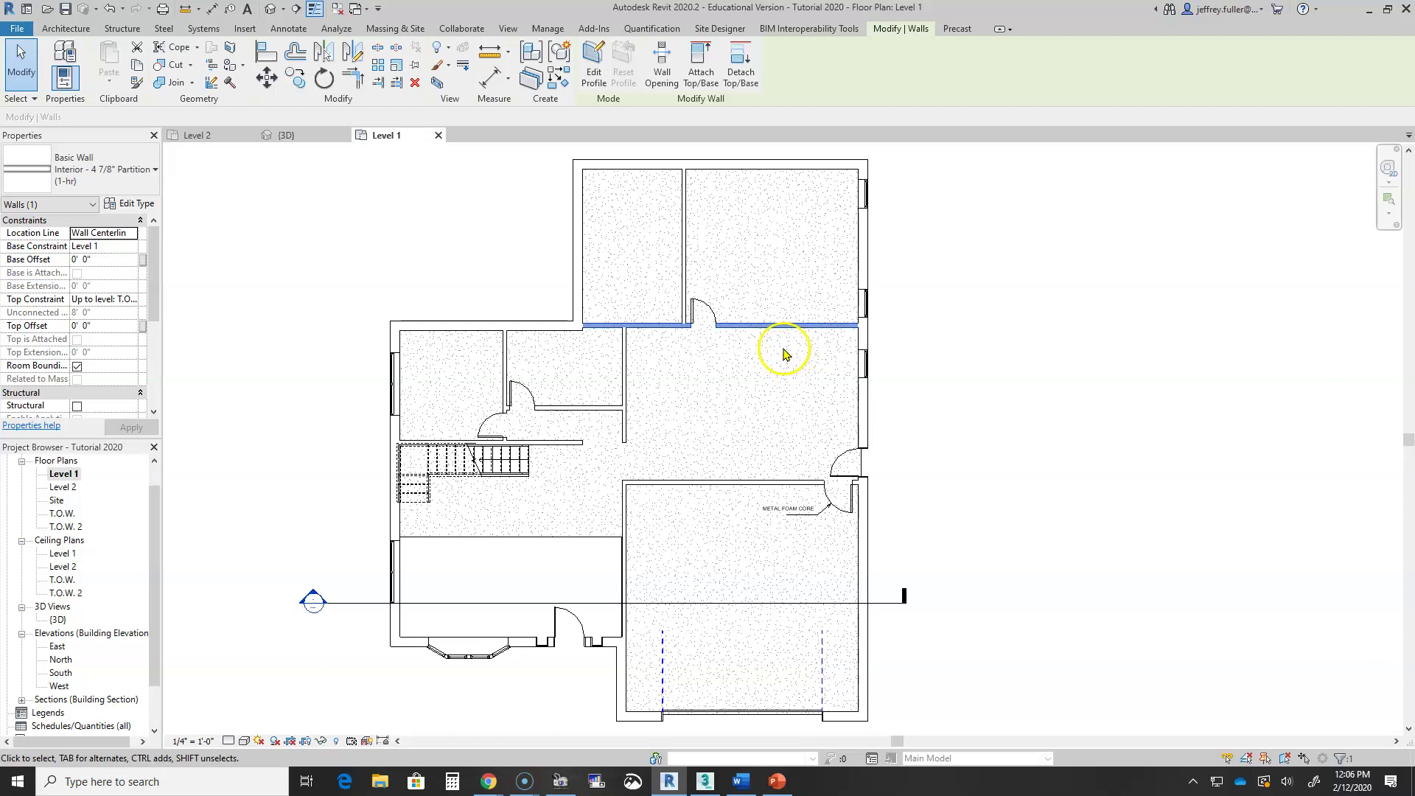
# Select all instances of the Interior - 4 7/8" Partition (1-hr) wall type in the entire project
pyautogui.rightClick(780, 326)
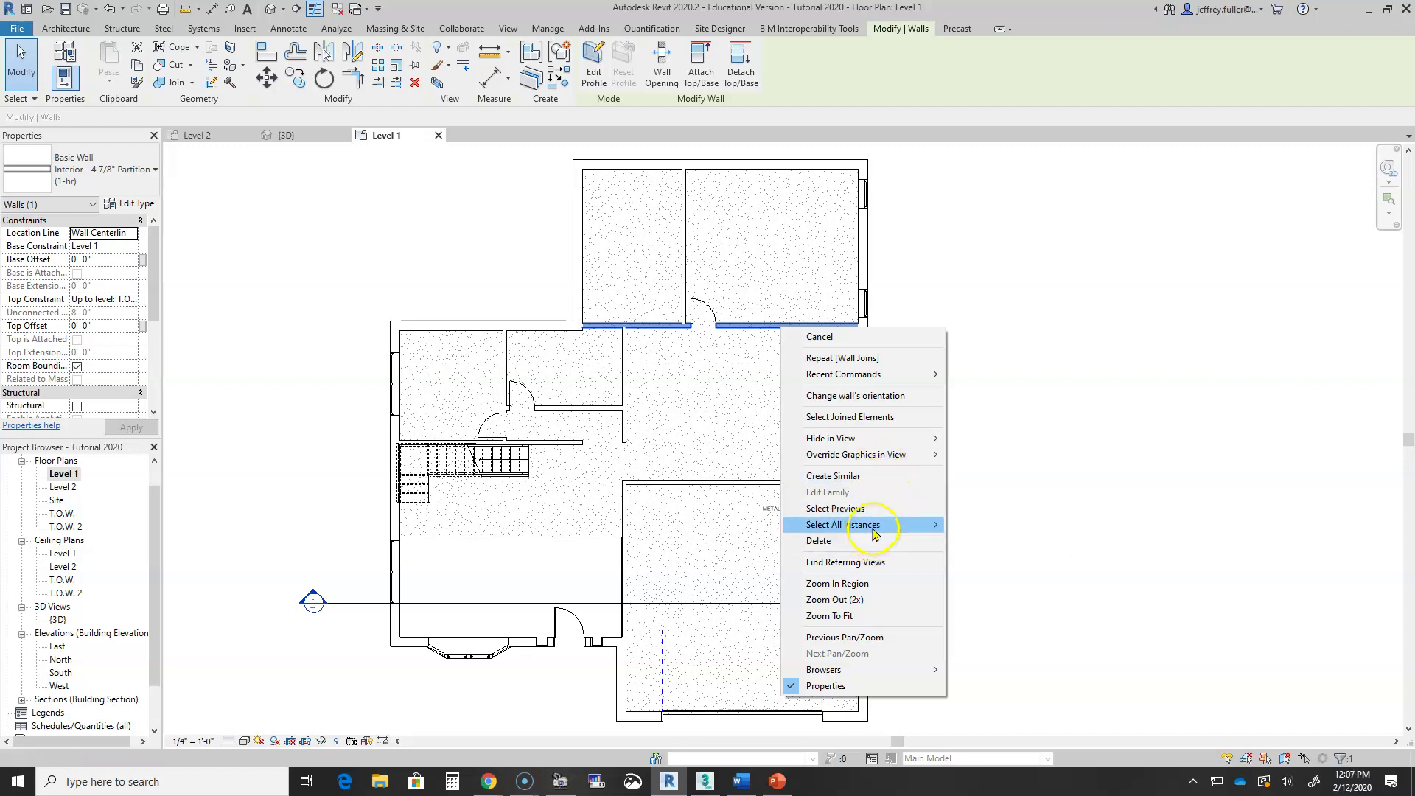
pyautogui.moveTo(875, 534)
pyautogui.click(985, 542)
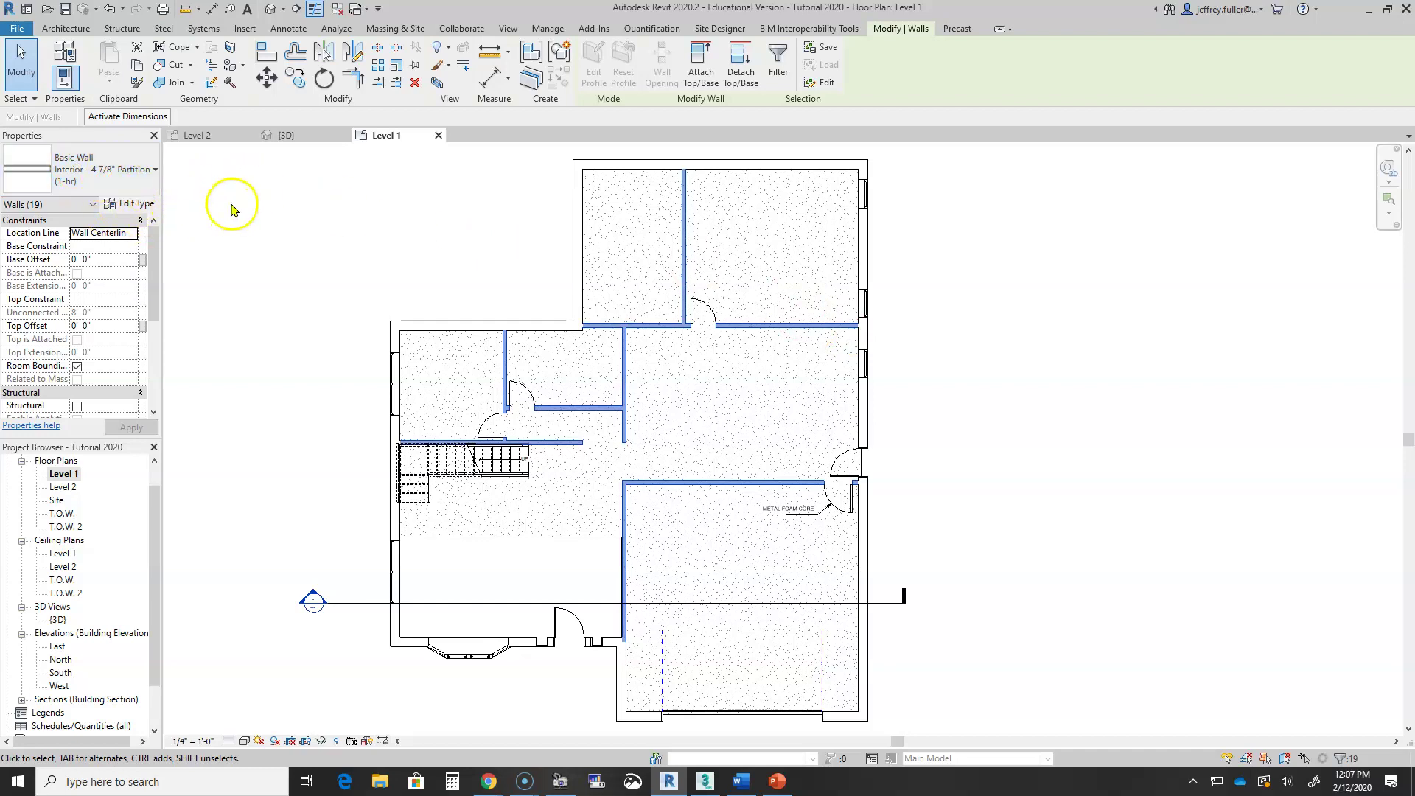
# Edit the selected walls' type structure and assign Softwood, Lumber as the material of the Structure [1] layer
pyautogui.click(140, 204)
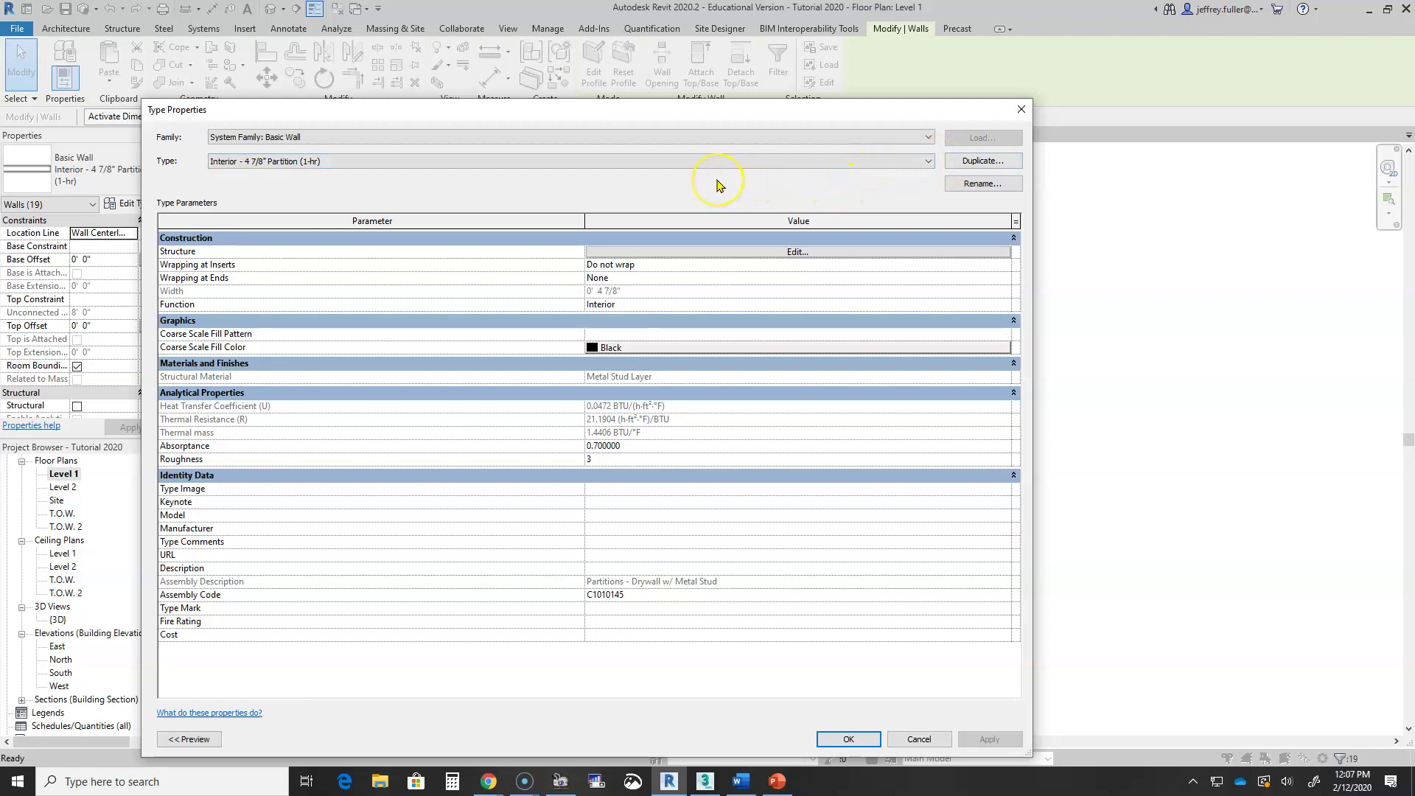
pyautogui.click(693, 251)
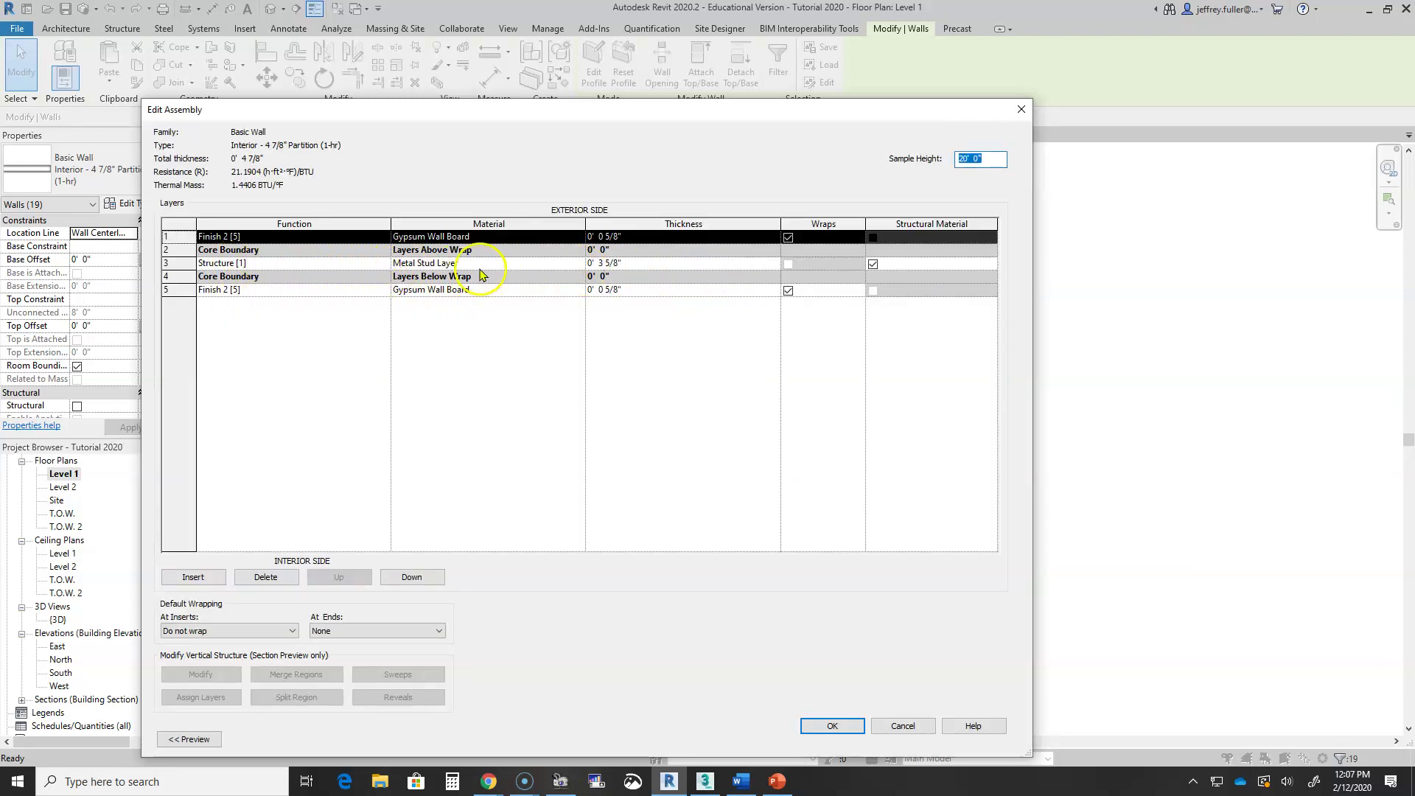
pyautogui.click(542, 264)
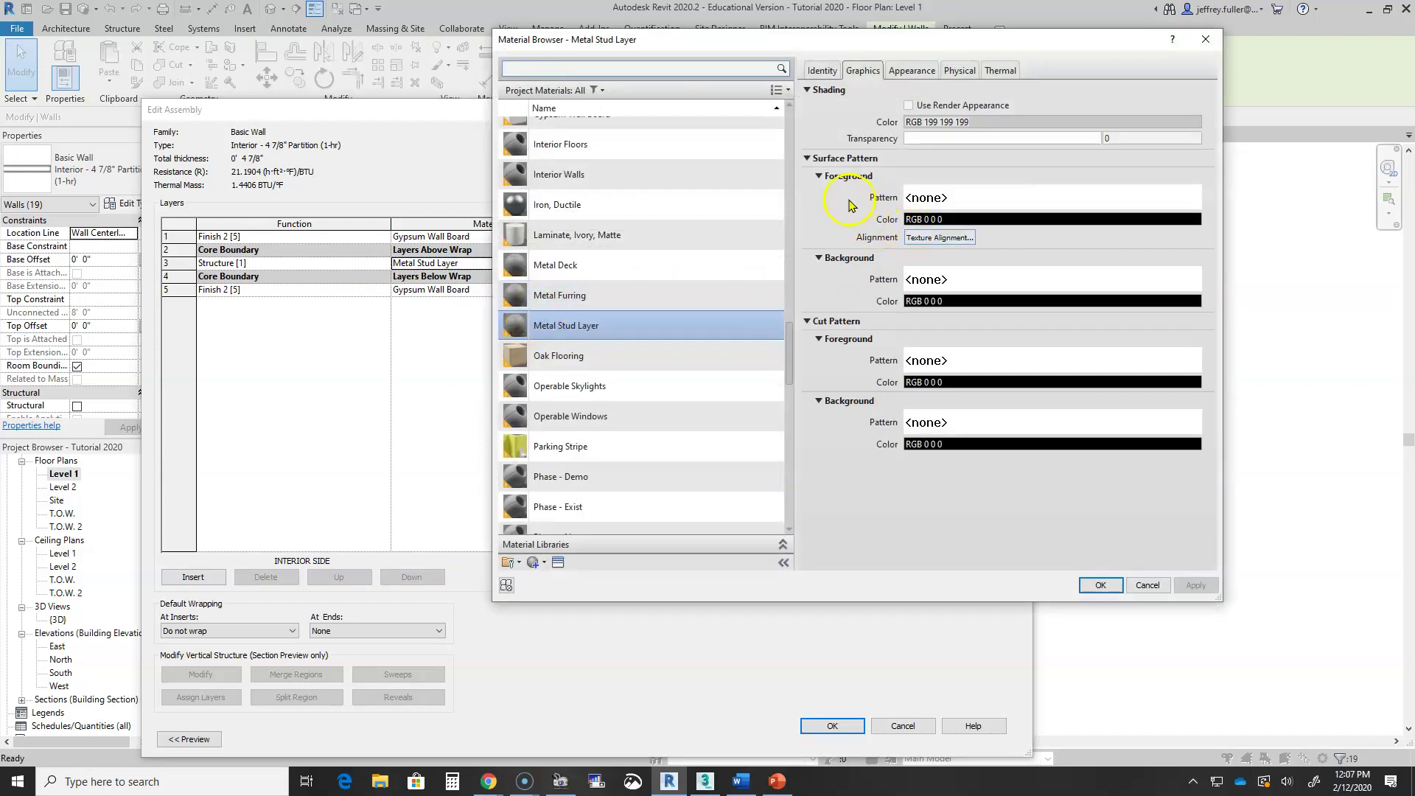
pyautogui.scroll(-4, 631, 354)
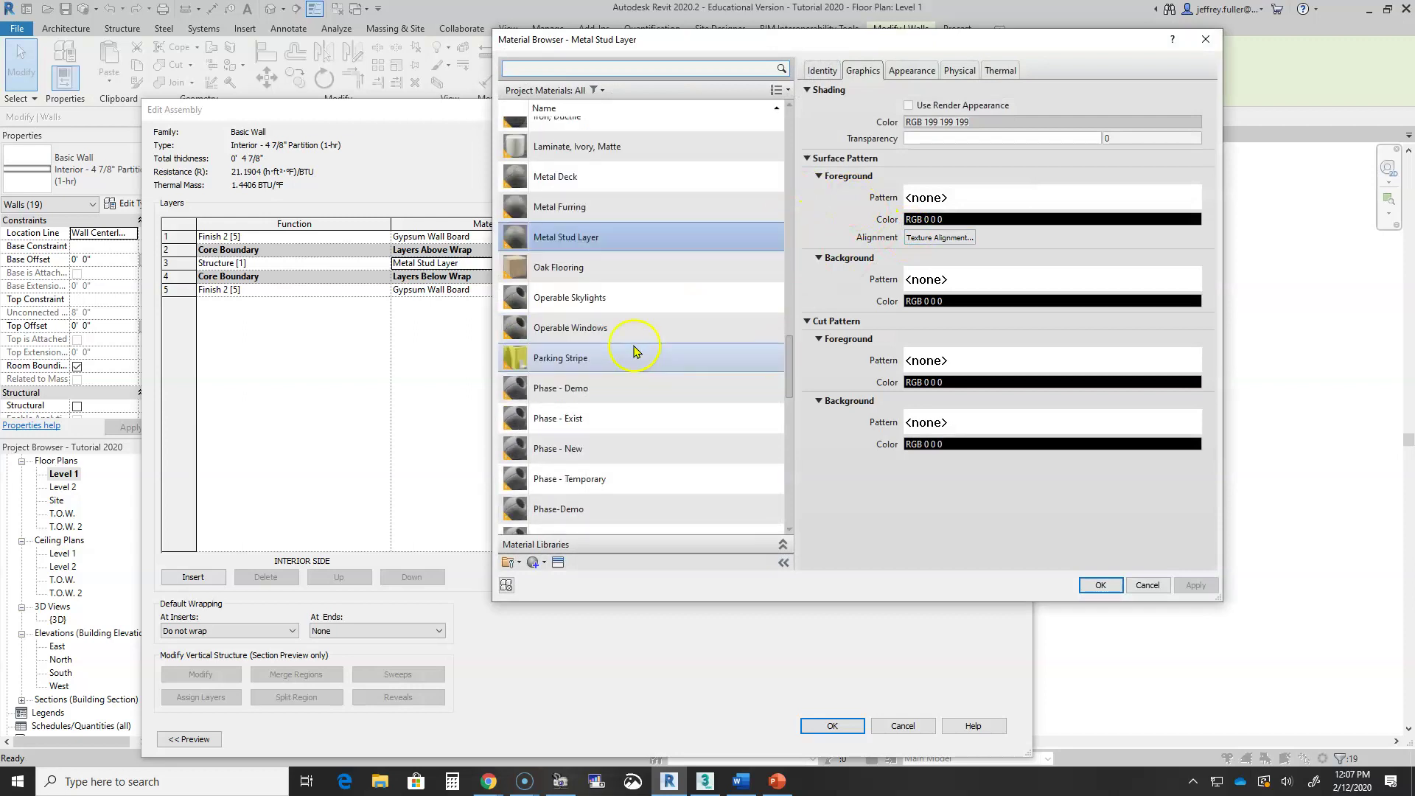
pyautogui.scroll(-2, 599, 487)
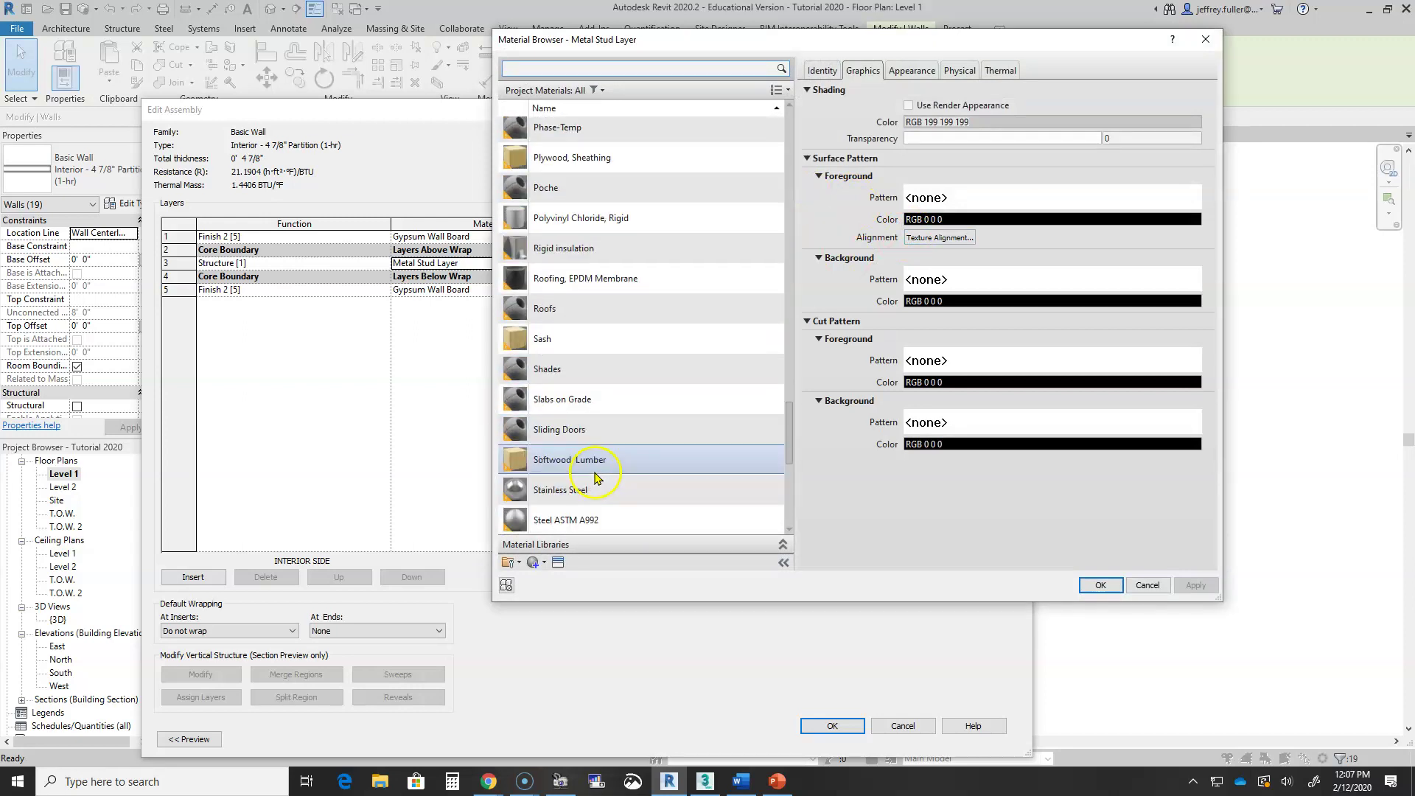
pyautogui.scroll(-1, 599, 457)
pyautogui.click(598, 404)
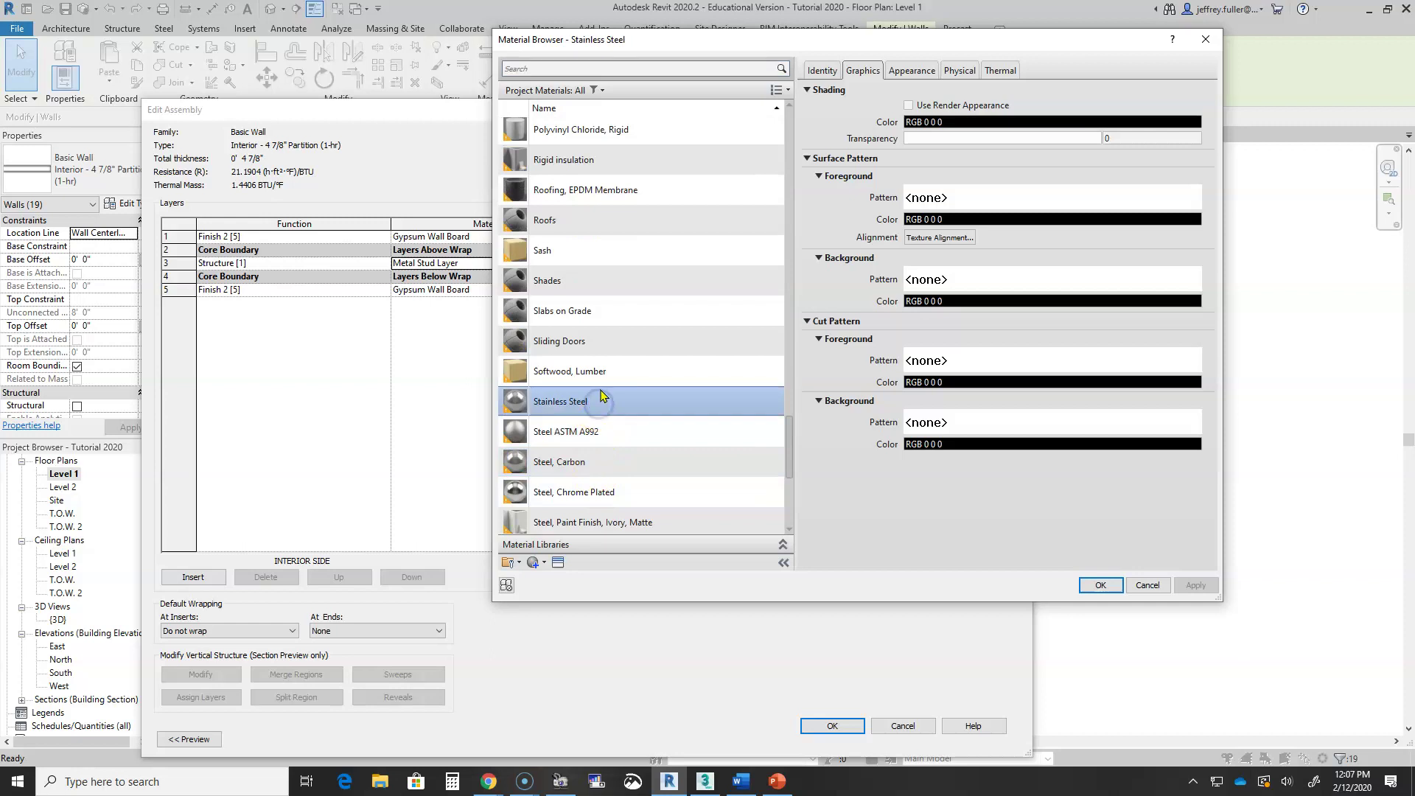
pyautogui.click(598, 372)
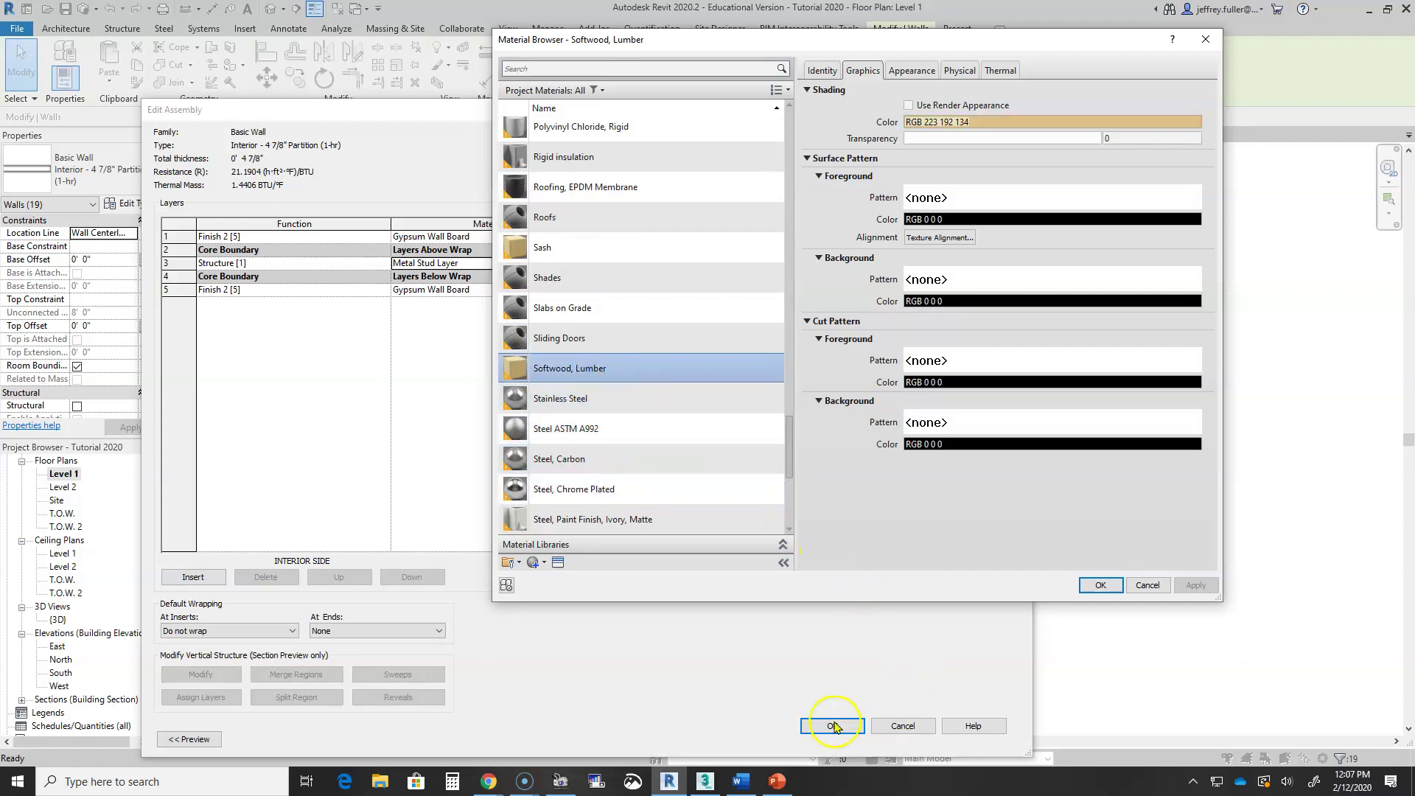
pyautogui.click(1100, 586)
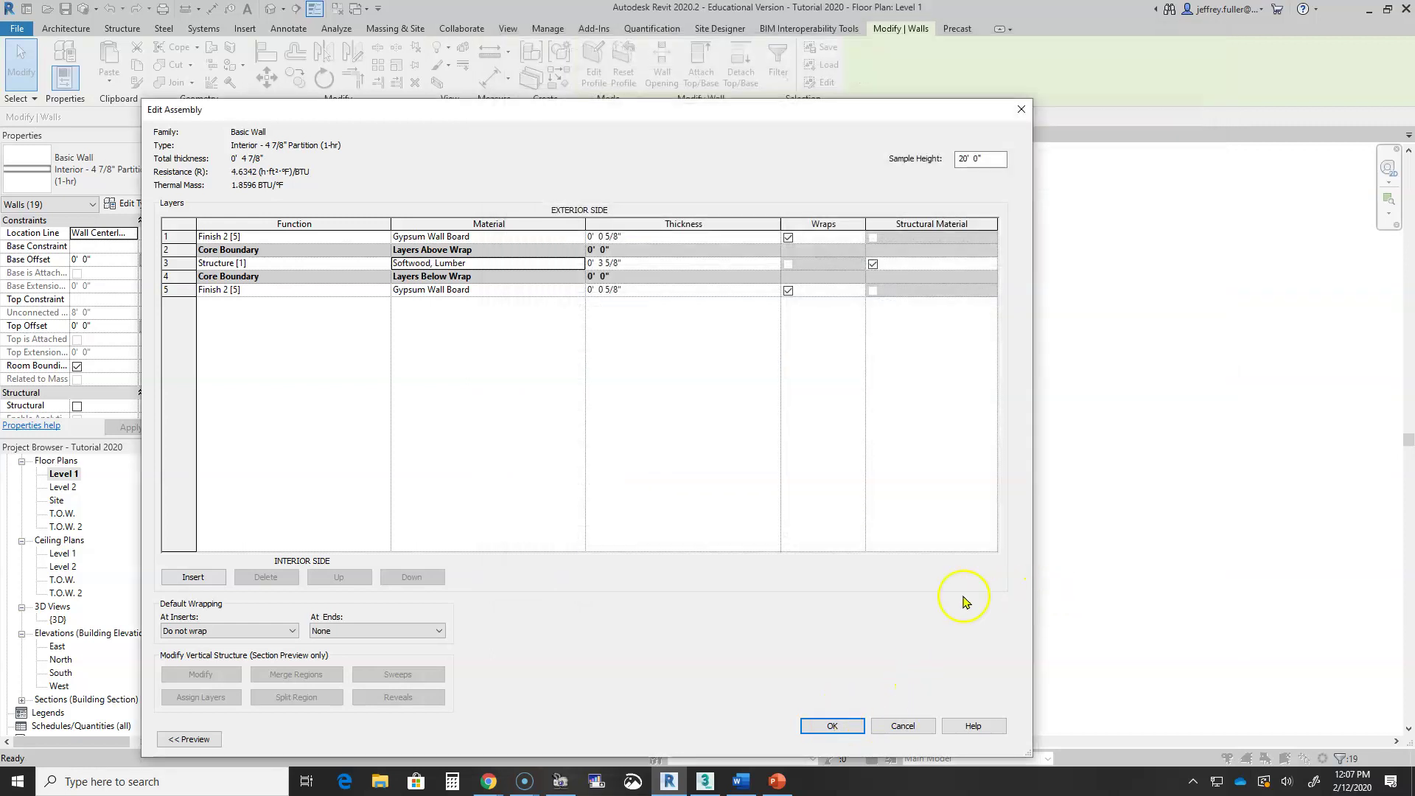
pyautogui.click(618, 263)
pyautogui.moveTo(619, 263); pyautogui.dragTo(598, 263)
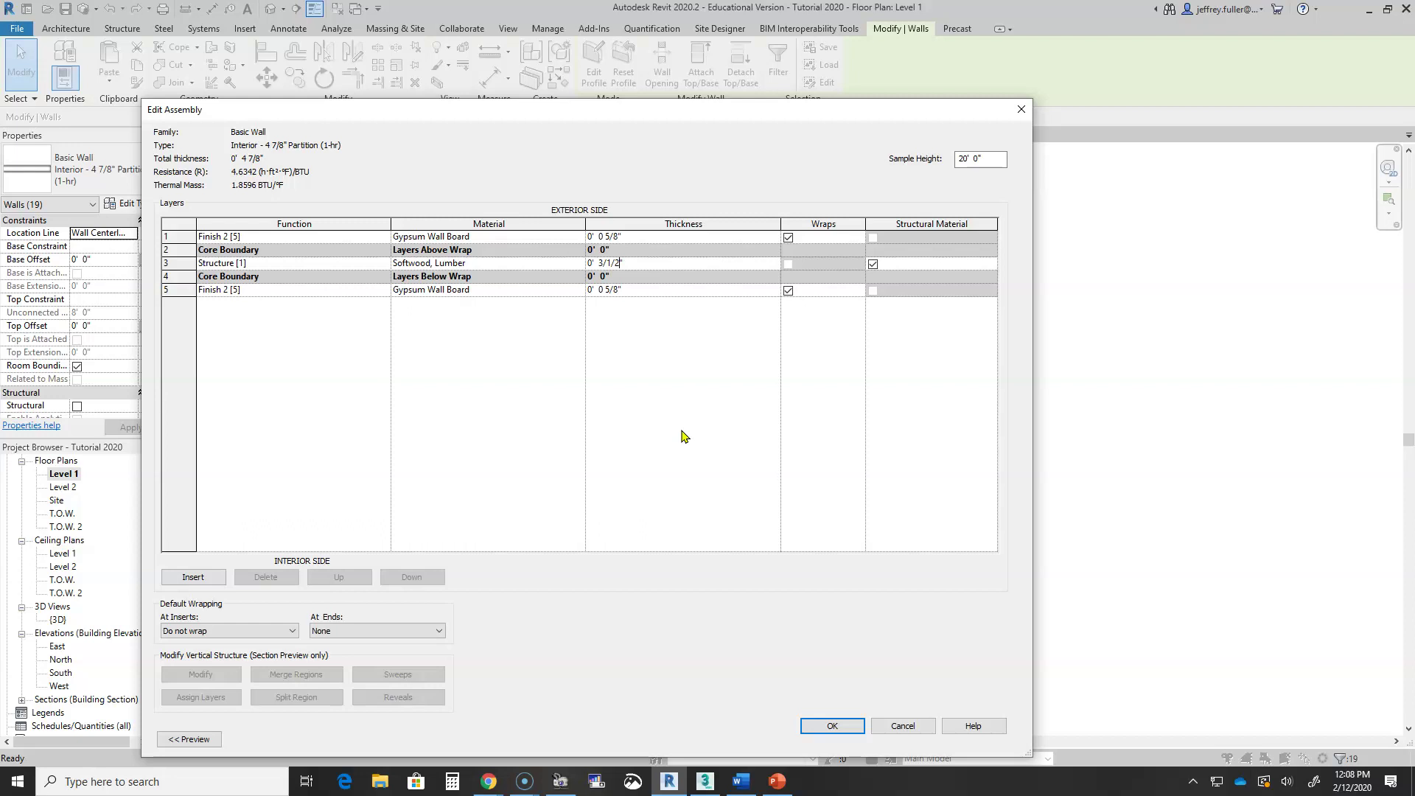
pyautogui.click(681, 435)
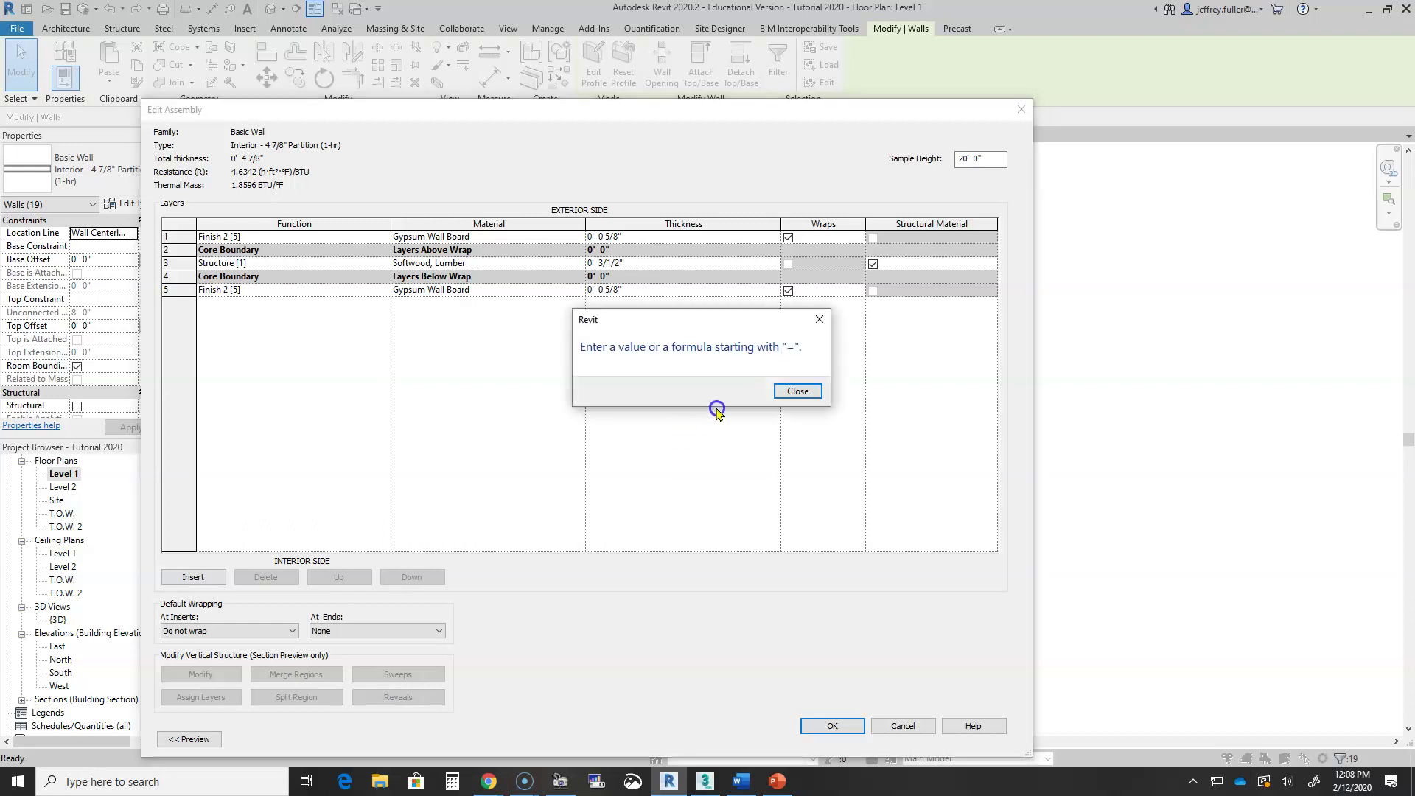
pyautogui.click(798, 392)
pyautogui.click(604, 264)
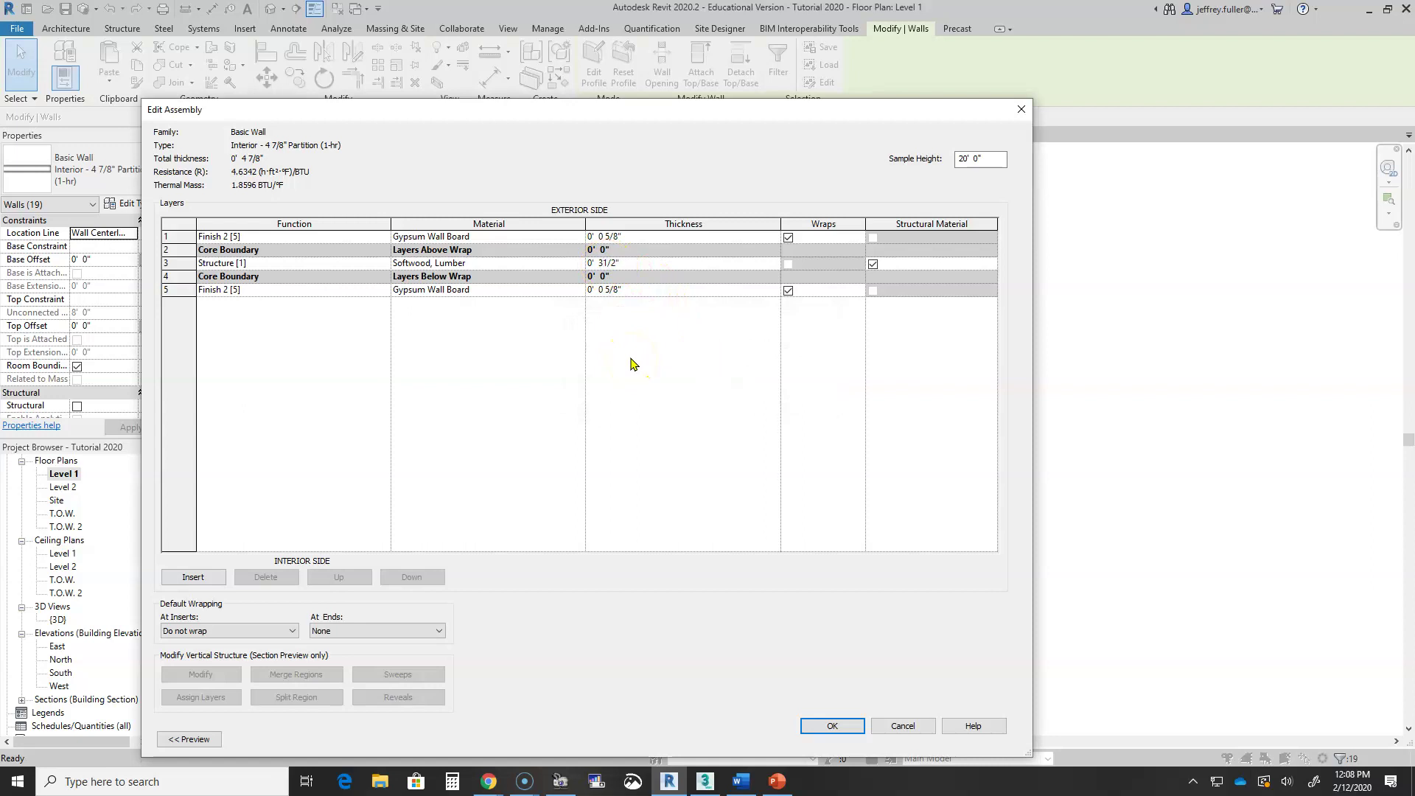
pyautogui.press('Return')
# Set the Structure [1] layer's thickness to 0' 3 1/2" and apply the change to the partition wall type
pyautogui.doubleClick(597, 263)
pyautogui.write("0'")
pyautogui.click(719, 387)
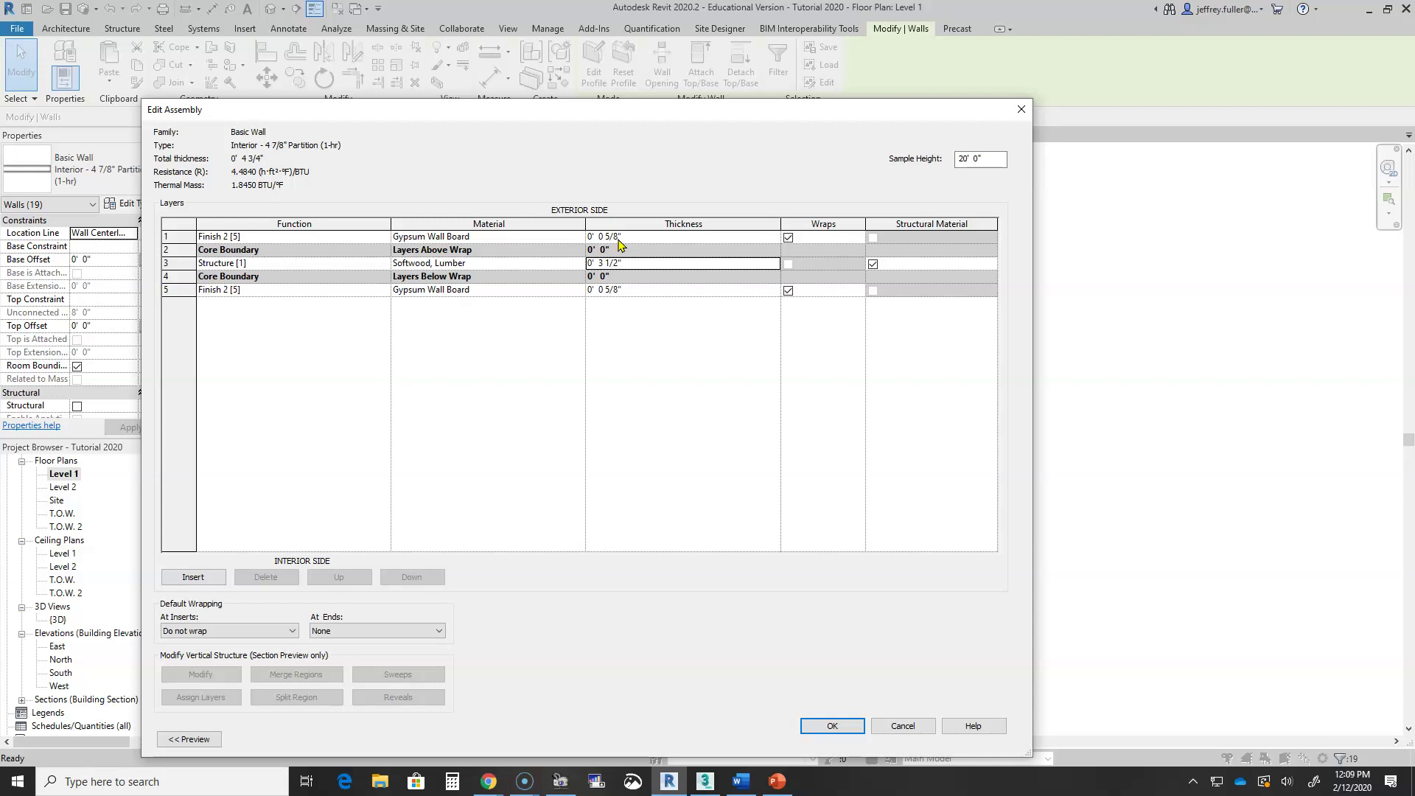
pyautogui.click(650, 295)
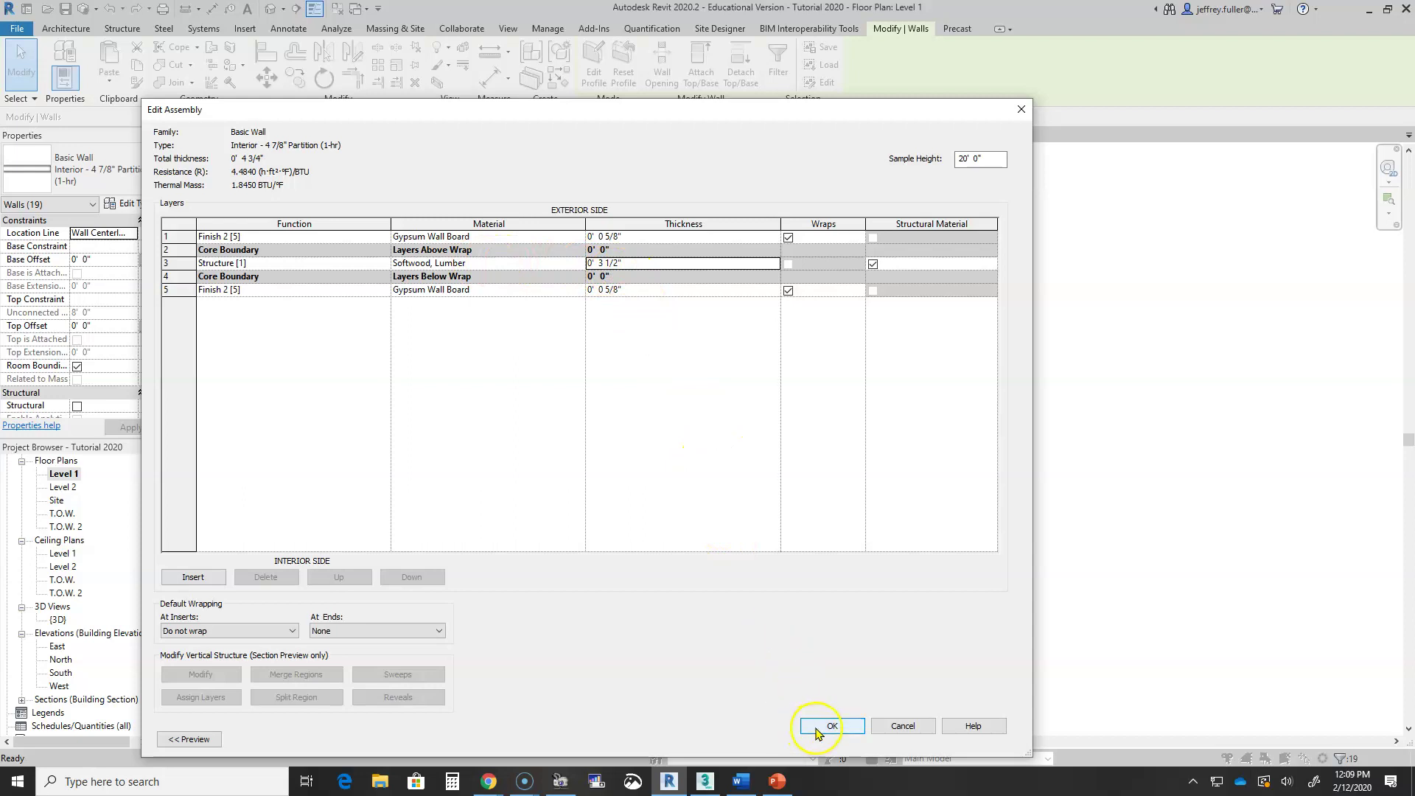
pyautogui.click(817, 729)
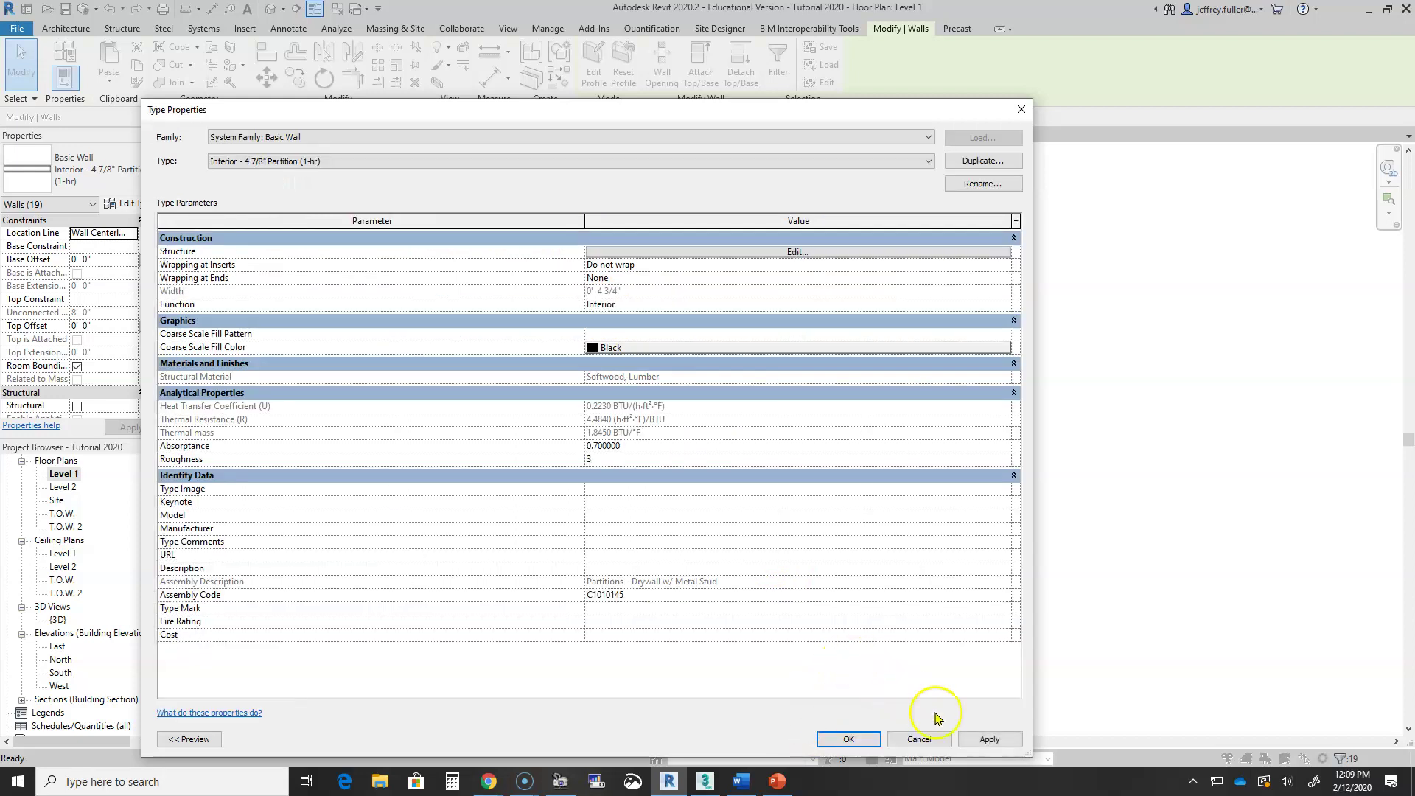
pyautogui.click(1007, 744)
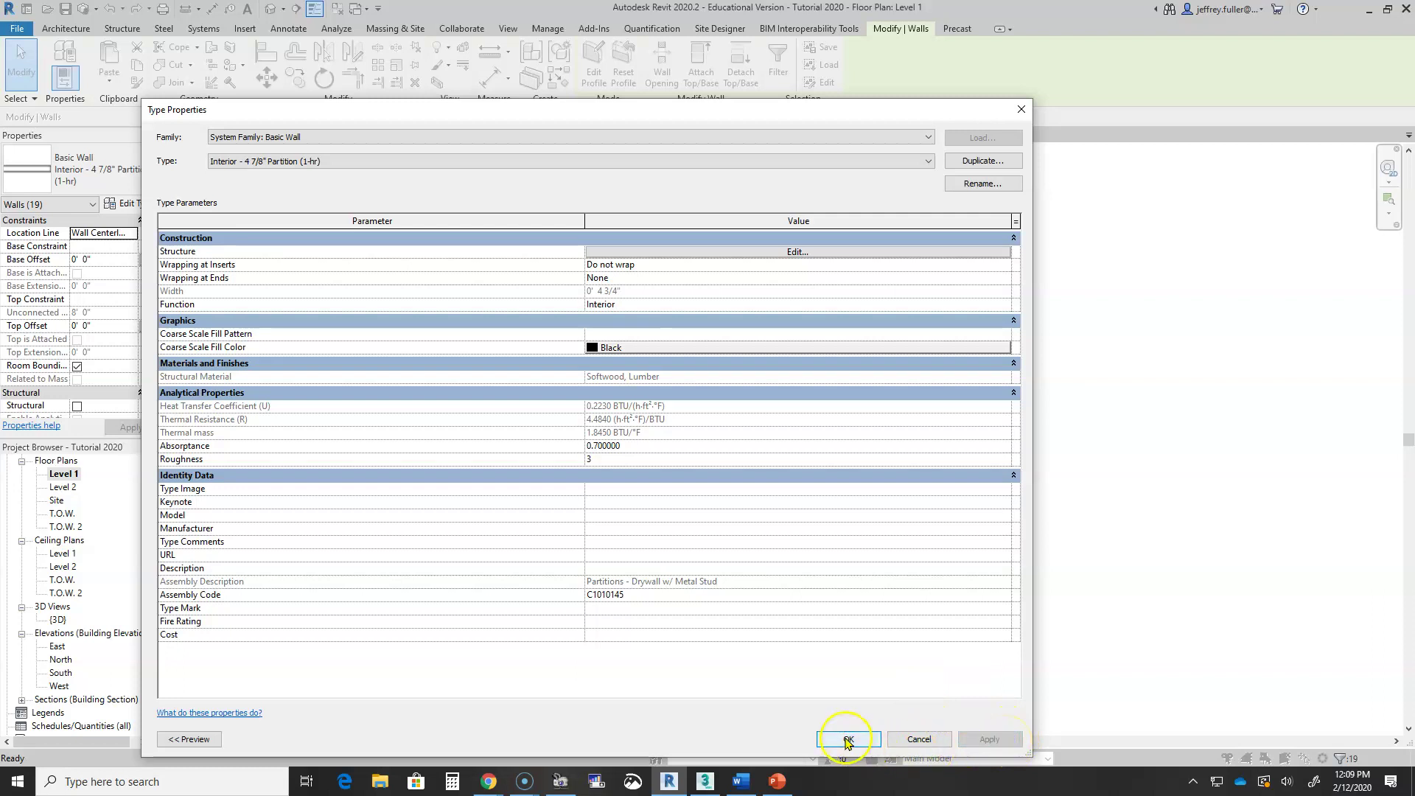
pyautogui.click(848, 739)
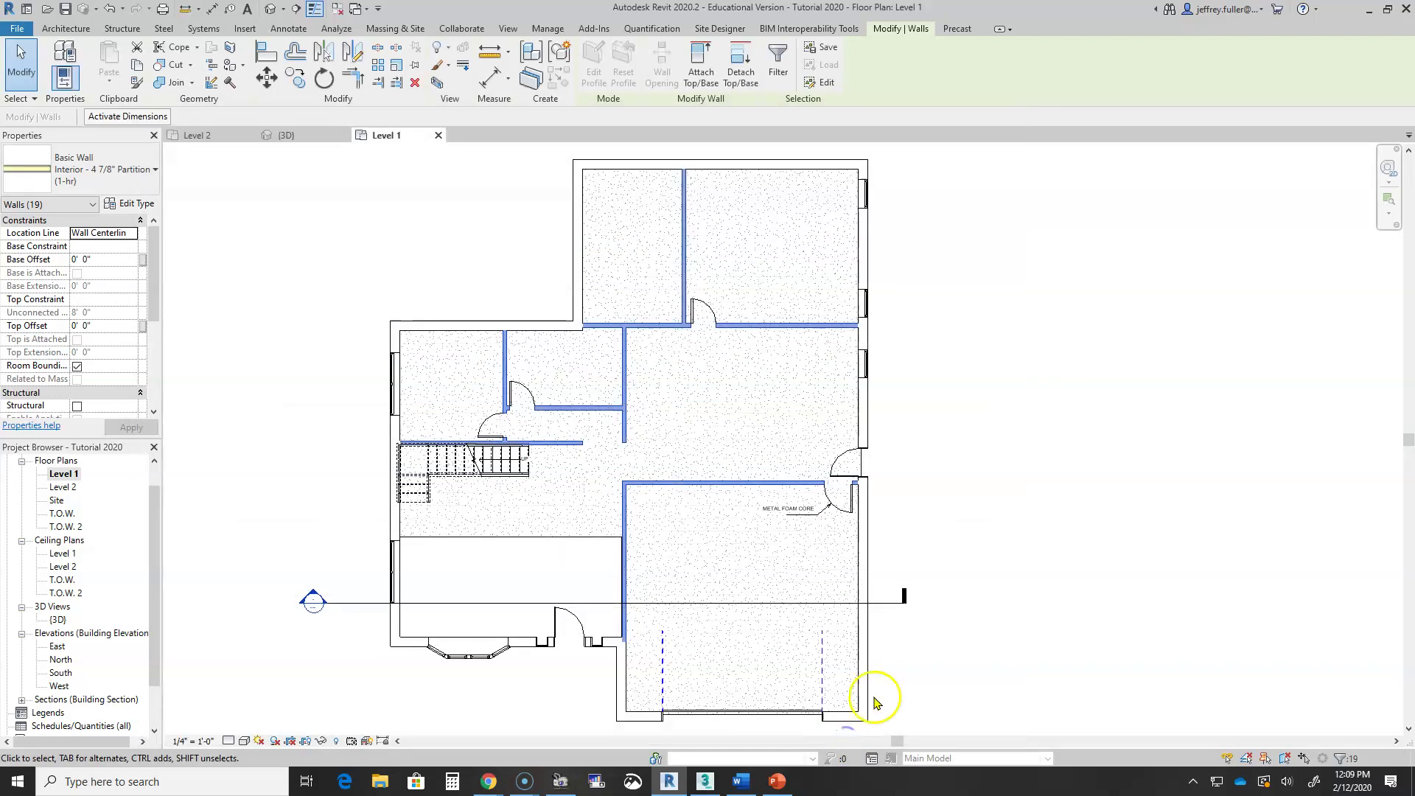
pyautogui.click(674, 516)
# Align the lower face of the long horizontal partition flush with the inner face of the adjoining exterior brick wall
pyautogui.moveTo(587, 369); pyautogui.dragTo(625, 438, button='middle')
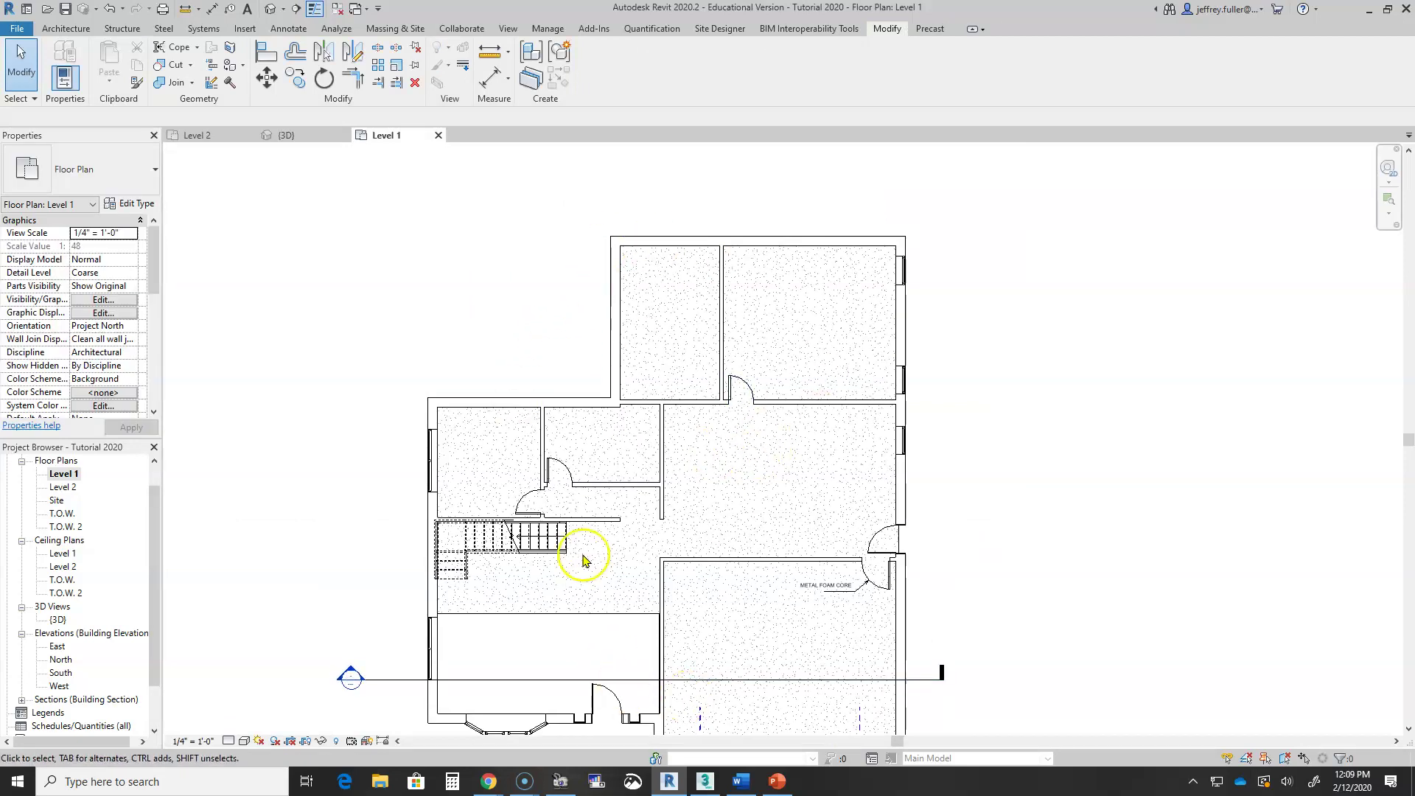
pyautogui.scroll(5, 631, 445)
pyautogui.moveTo(619, 442); pyautogui.dragTo(614, 479, button='middle')
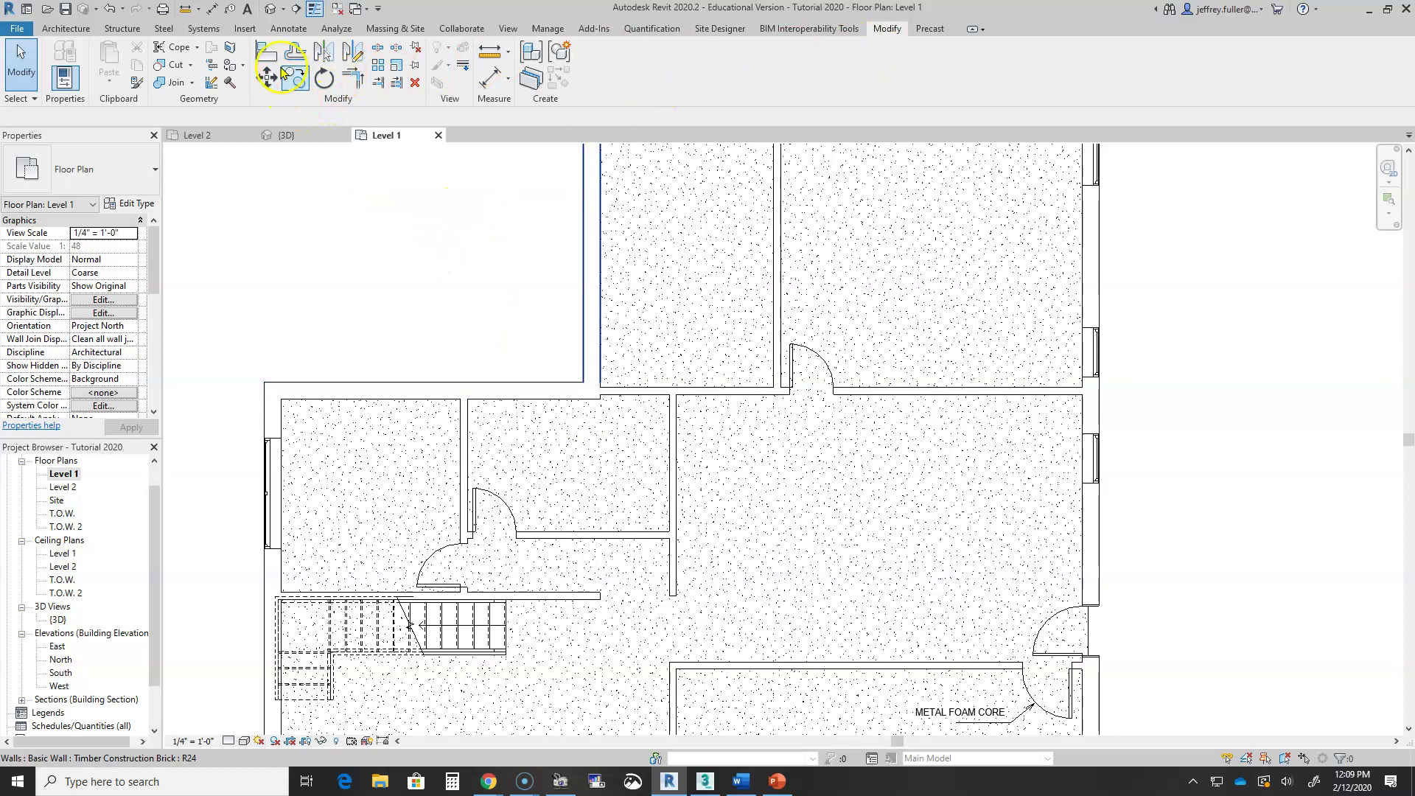
pyautogui.click(263, 53)
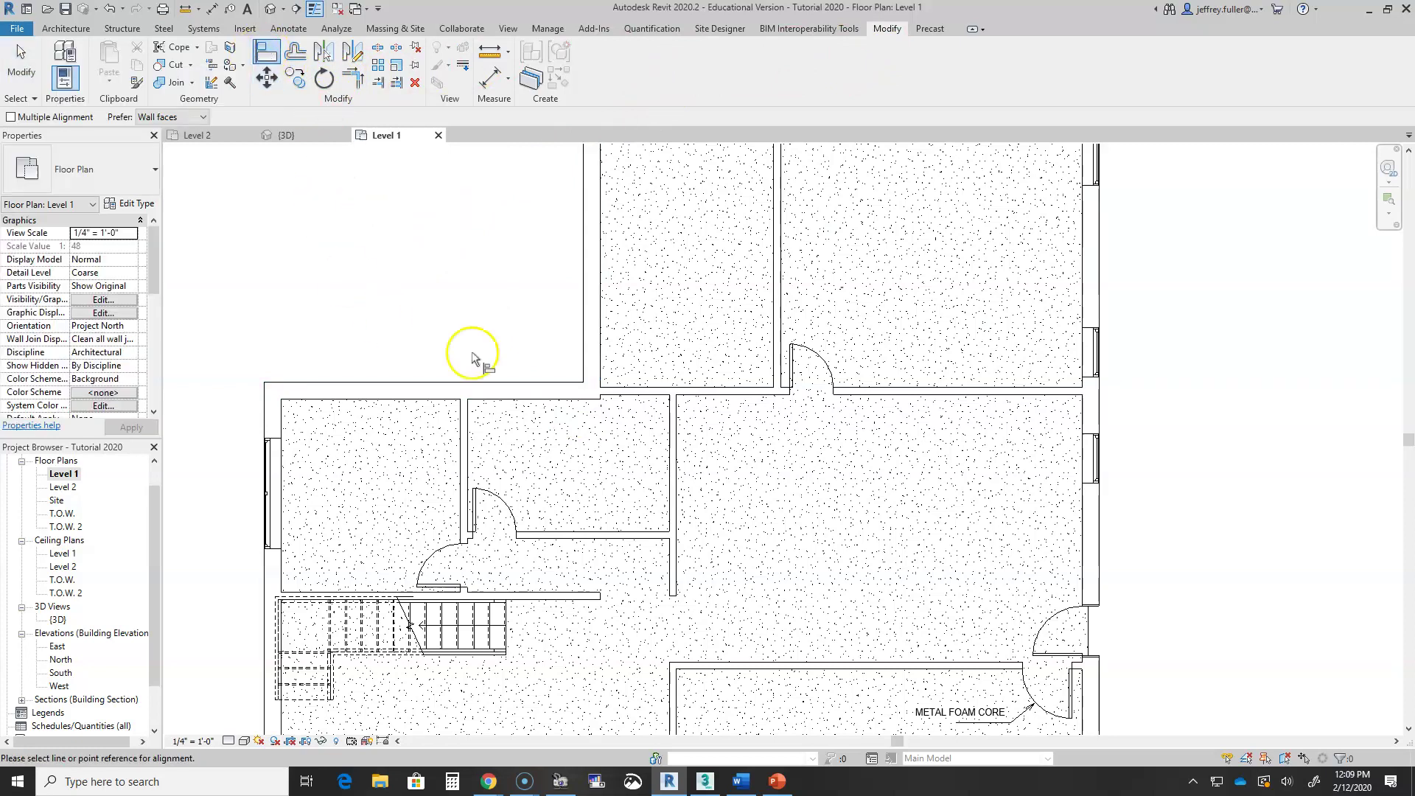
pyautogui.scroll(3, 543, 446)
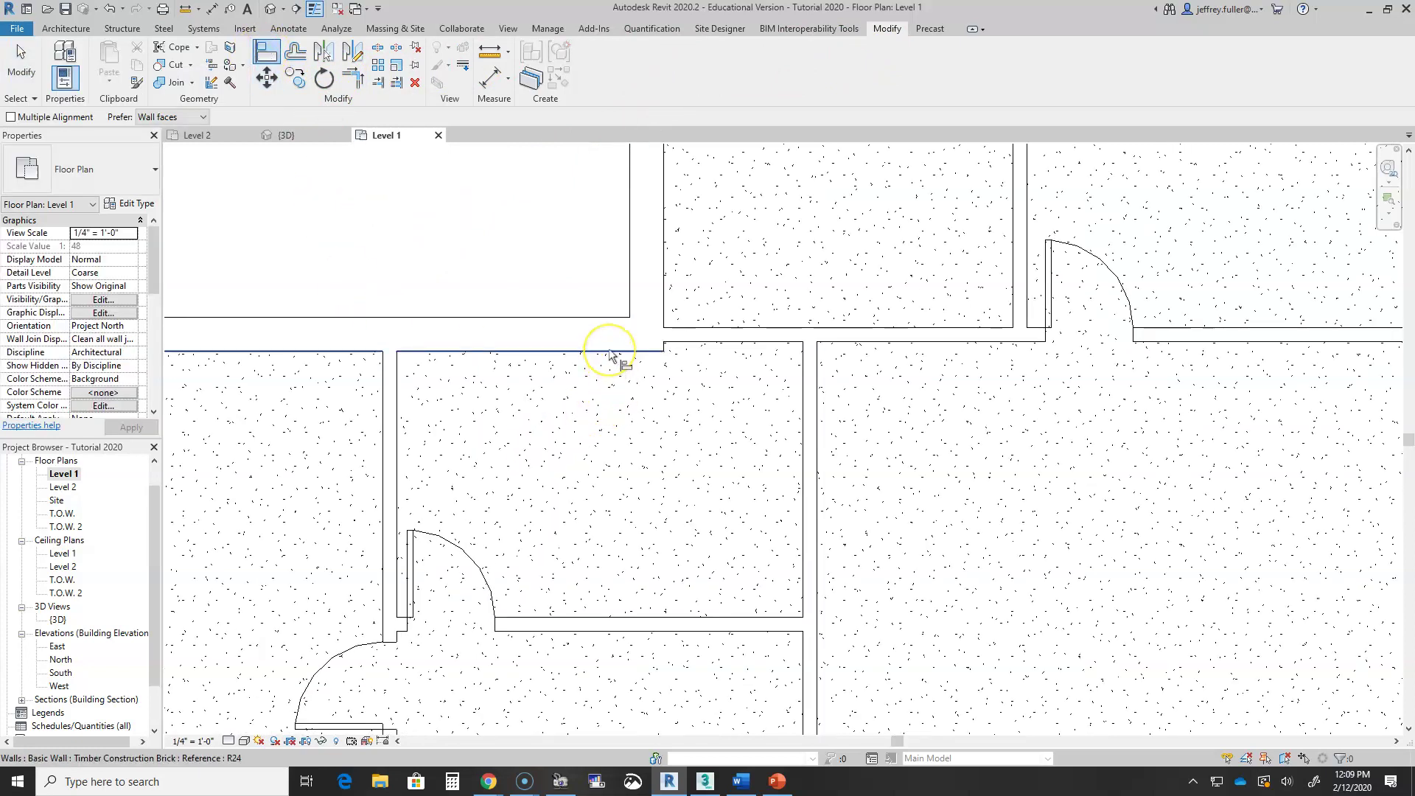
pyautogui.click(611, 352)
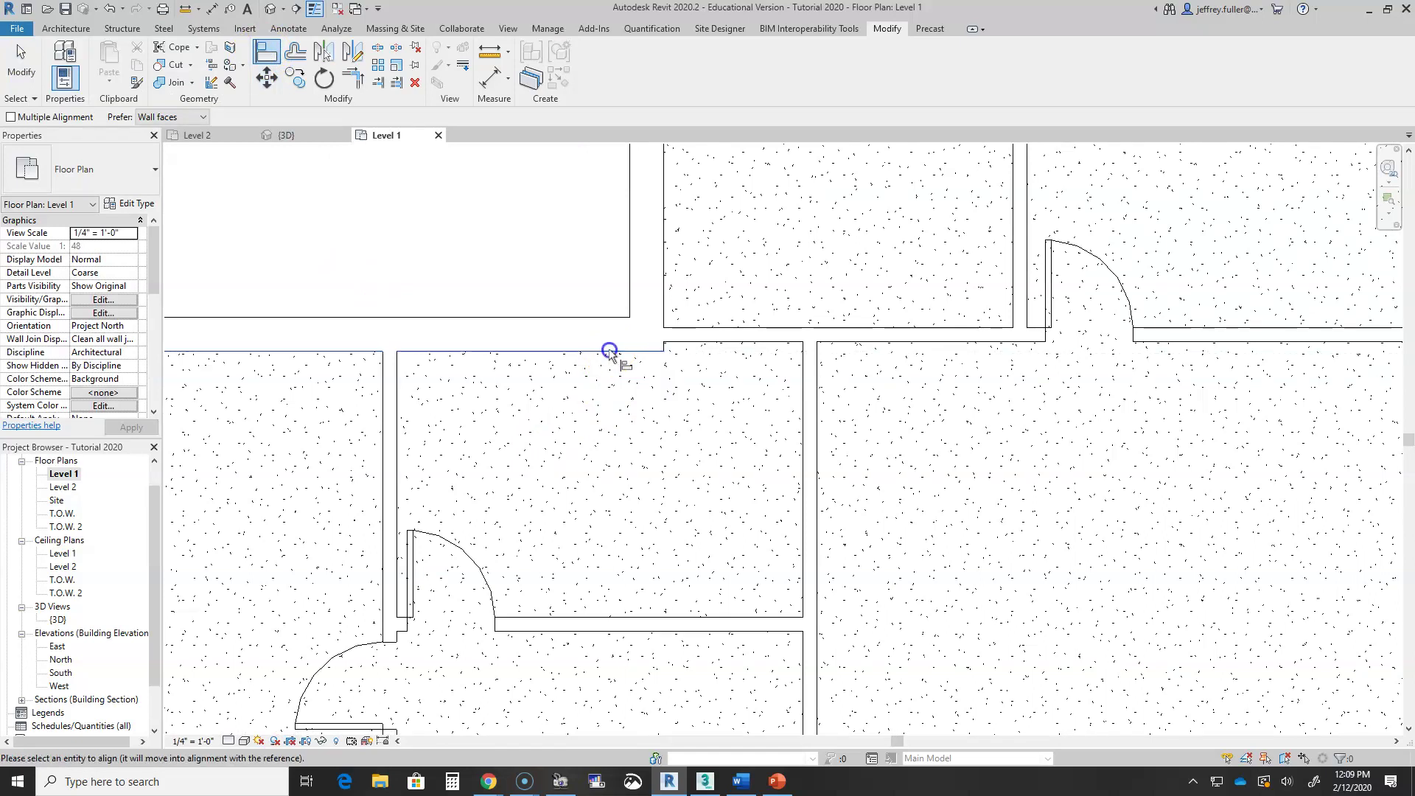
pyautogui.click(688, 344)
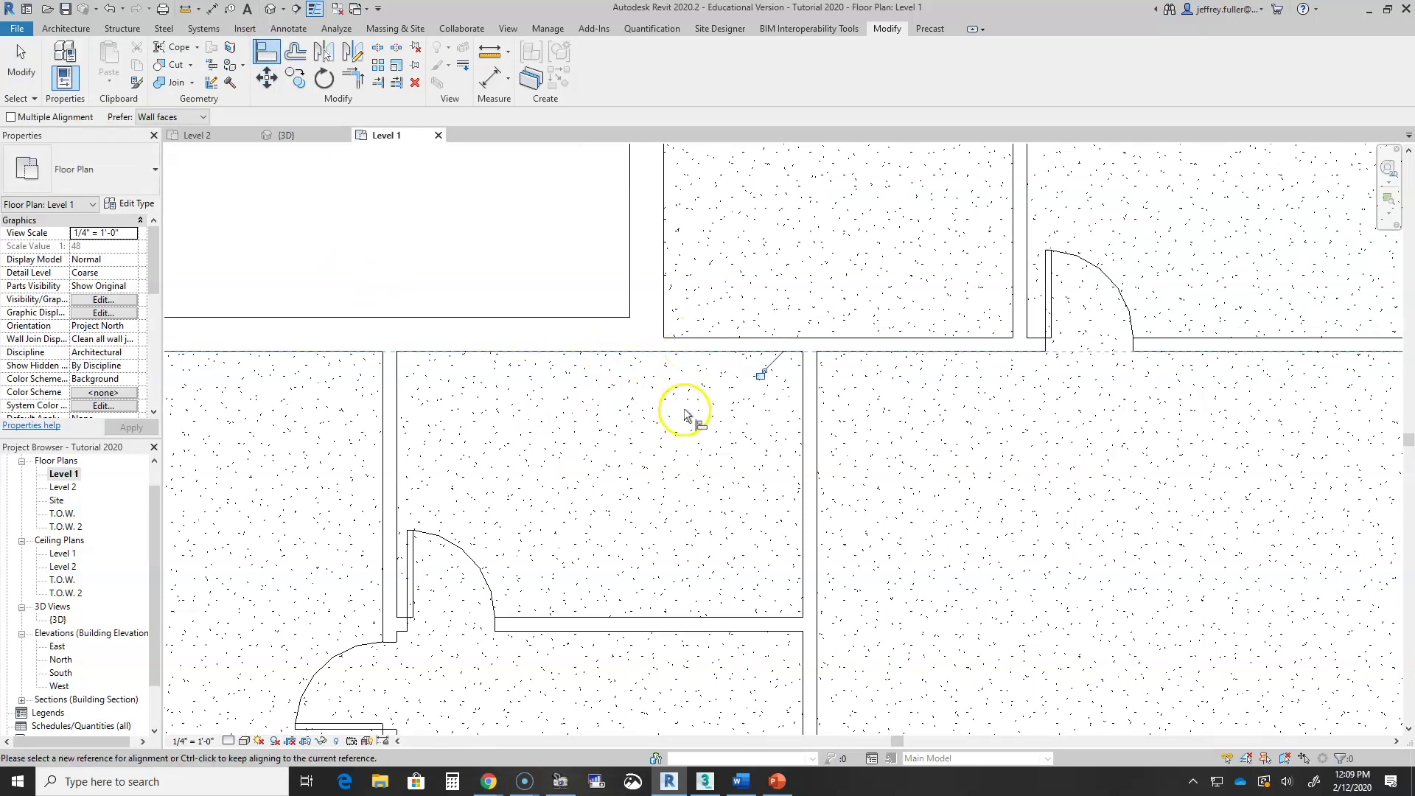
pyautogui.scroll(-3, 684, 409)
pyautogui.moveTo(798, 451); pyautogui.dragTo(734, 418, button='middle')
pyautogui.scroll(-2, 736, 480)
pyautogui.moveTo(721, 508); pyautogui.dragTo(689, 451, button='middle')
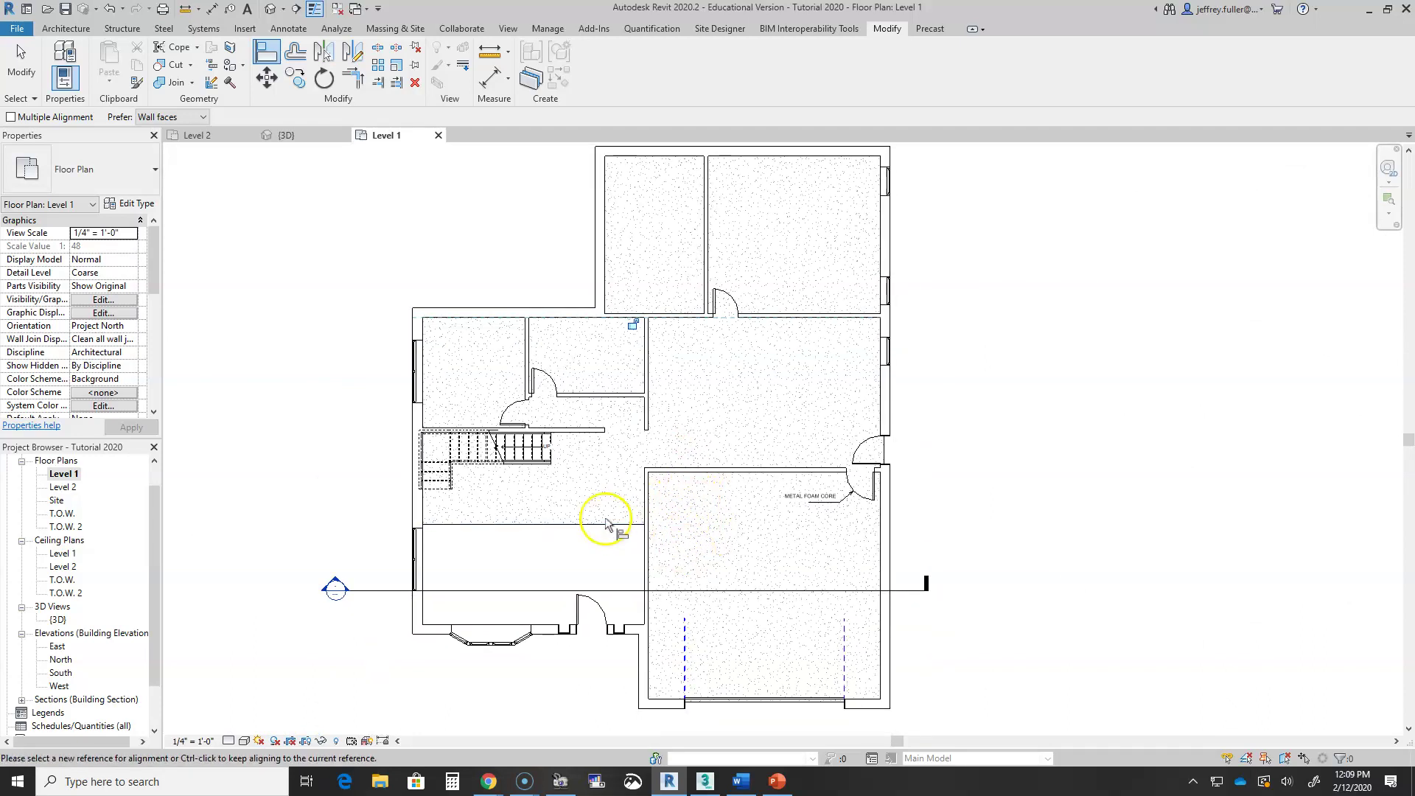
pyautogui.click(565, 627)
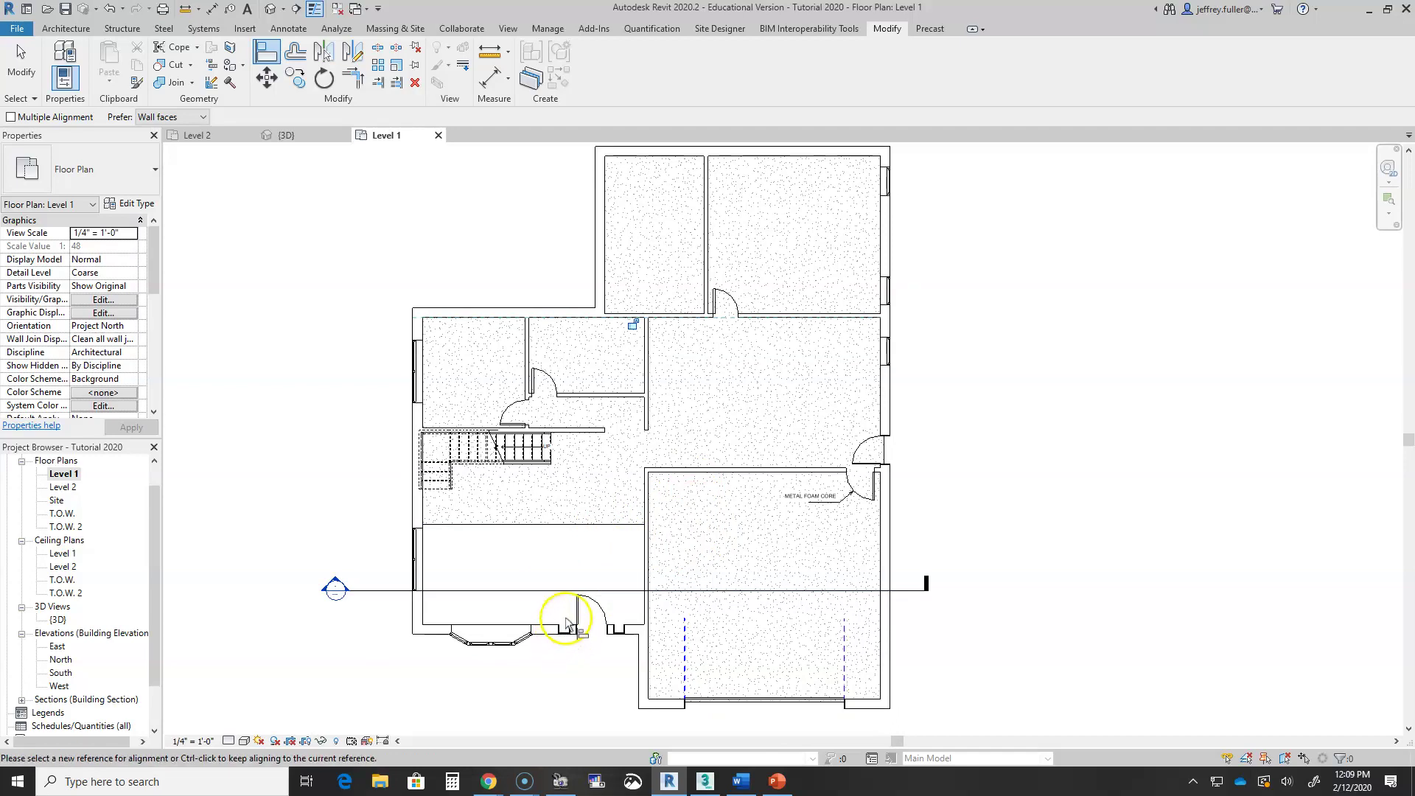
pyautogui.press('Escape')
pyautogui.press('Escape')
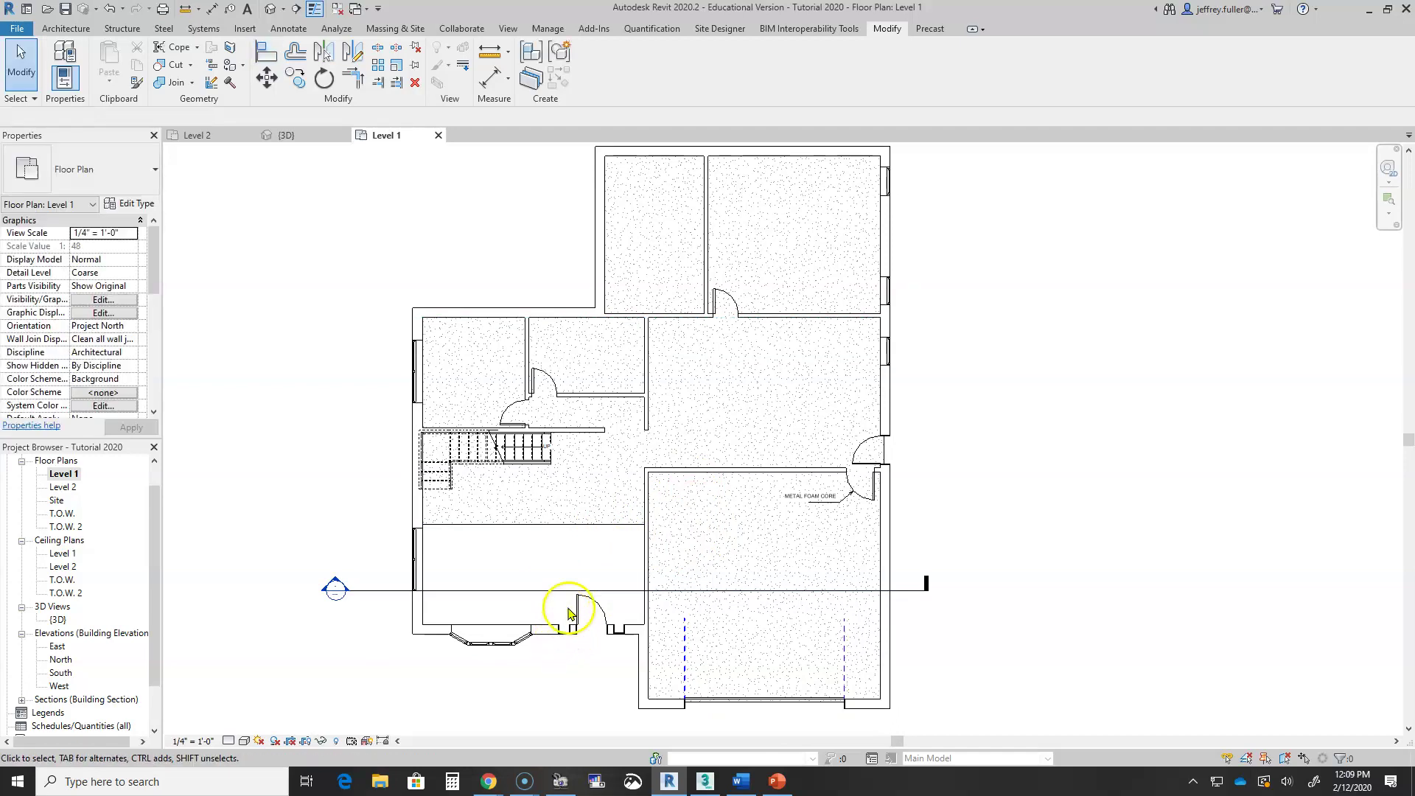
# Edit the Level 1 floor boundary, extending its edge below the stairs to the outer face of the front entry wall, and finish the sketch
pyautogui.click(541, 525)
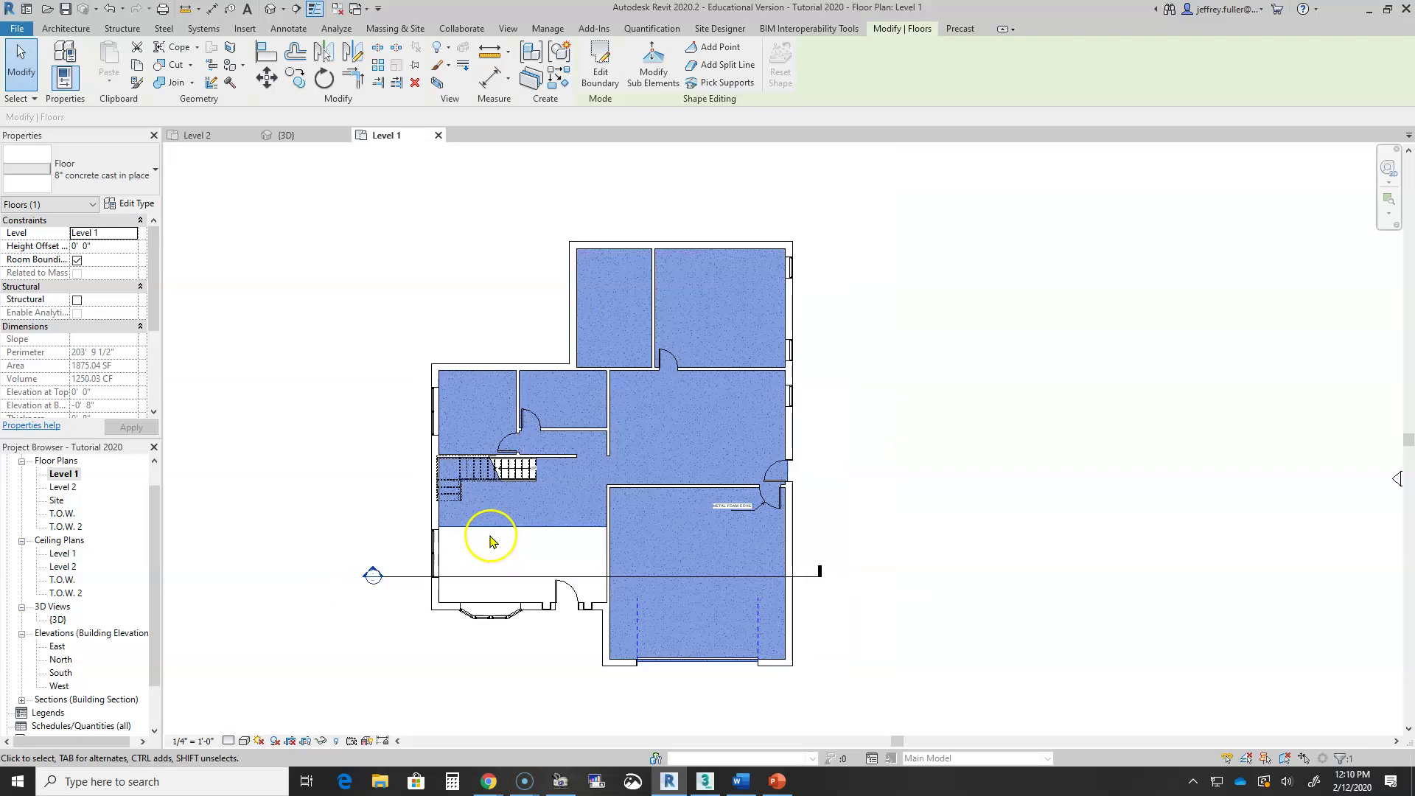
pyautogui.scroll(3, 492, 541)
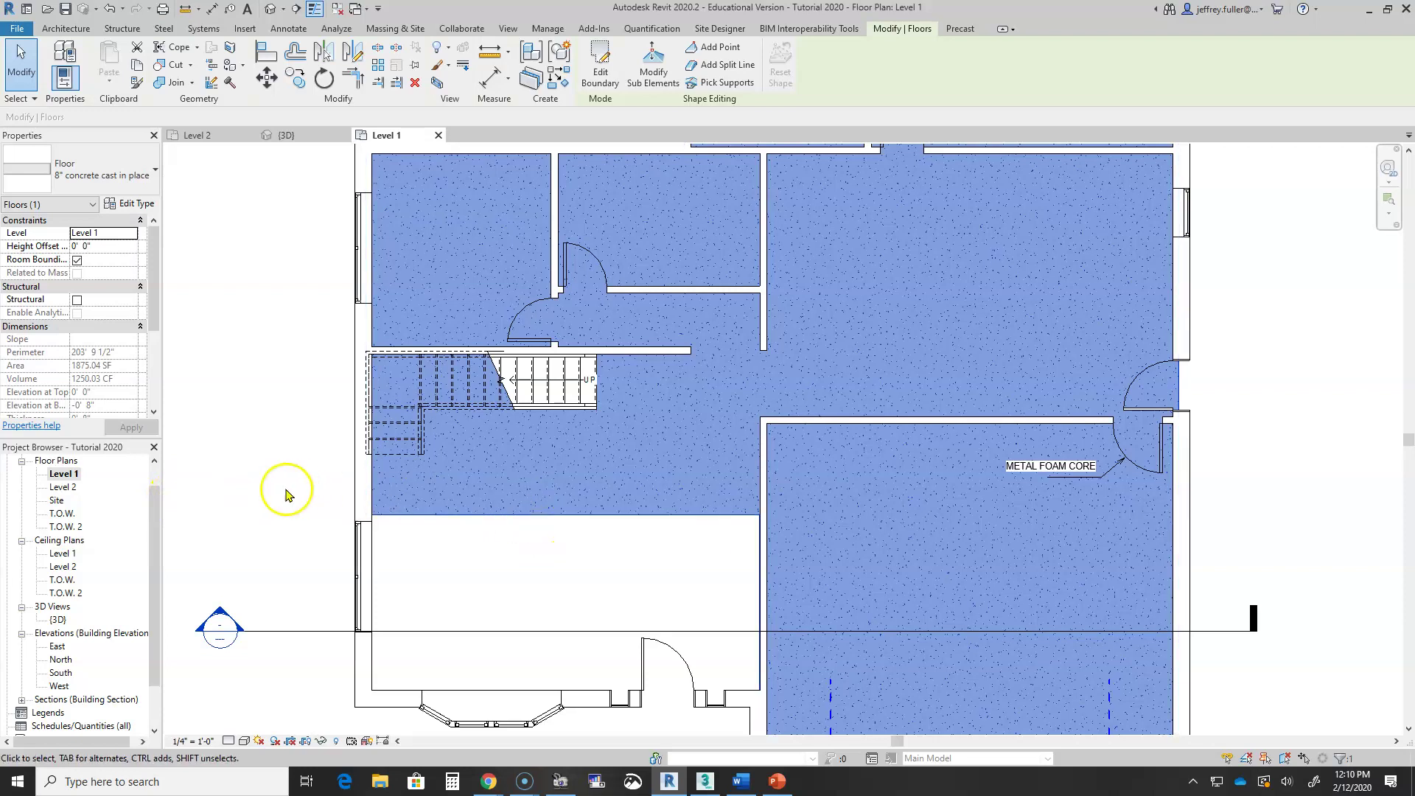
pyautogui.doubleClick(462, 516)
pyautogui.click(564, 514)
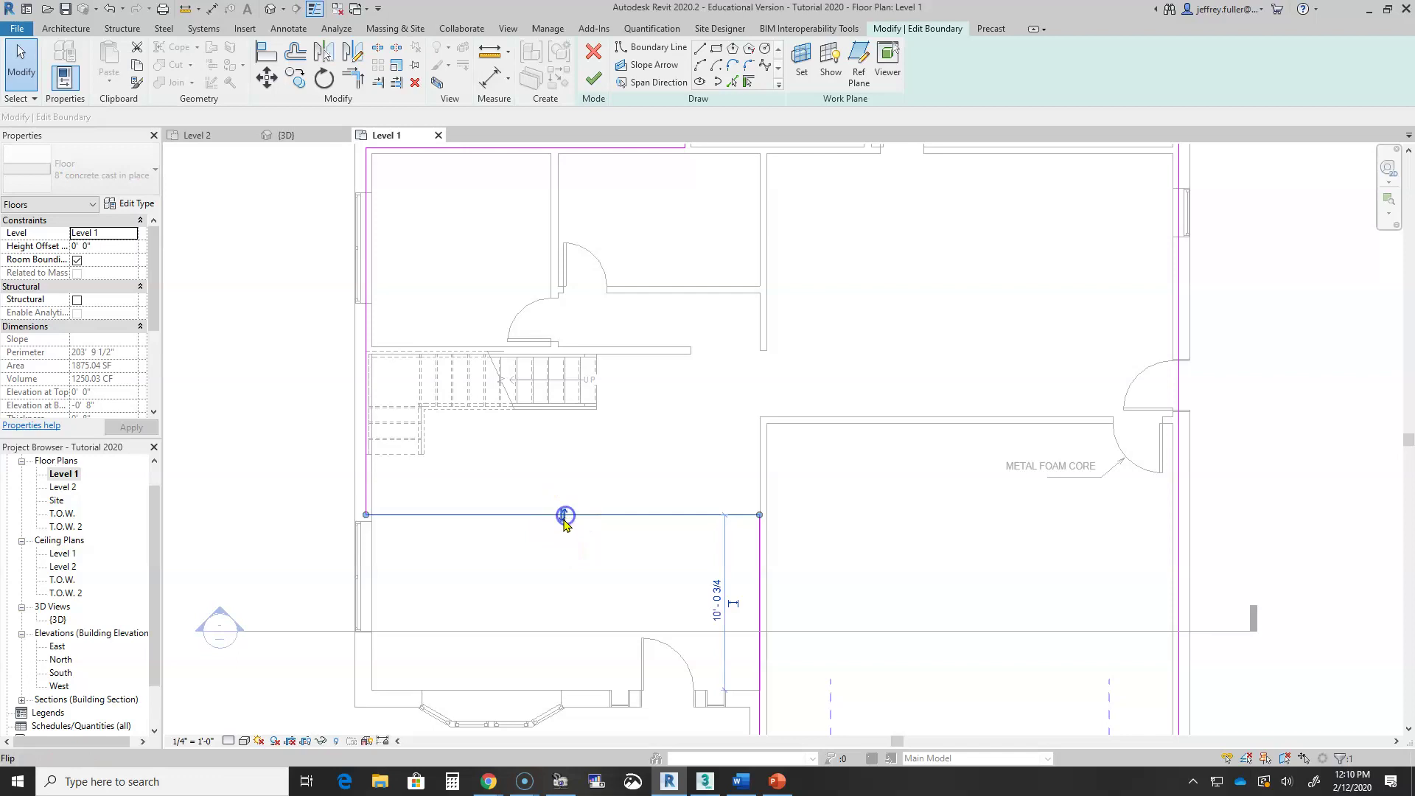
pyautogui.moveTo(575, 512); pyautogui.dragTo(603, 706)
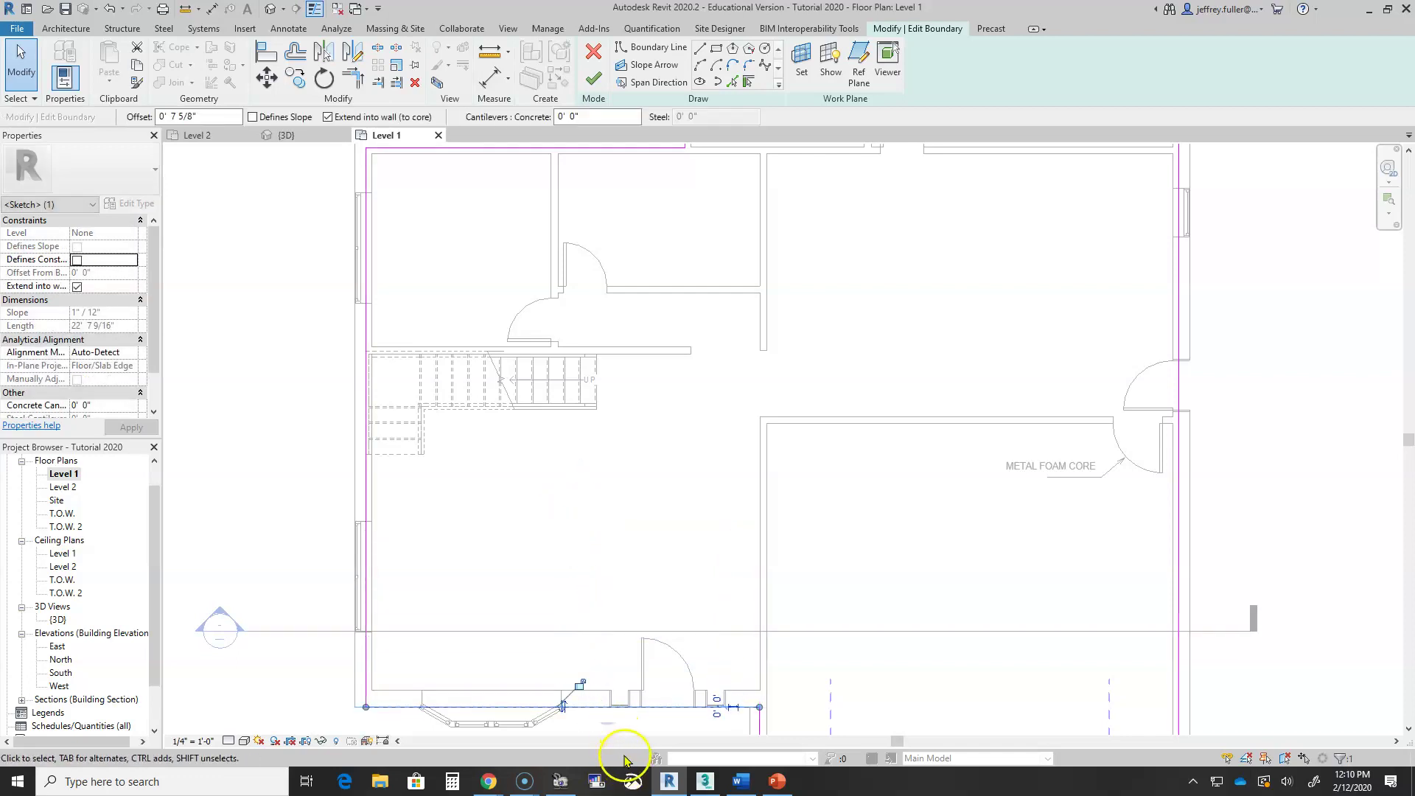
pyautogui.scroll(-1, 610, 601)
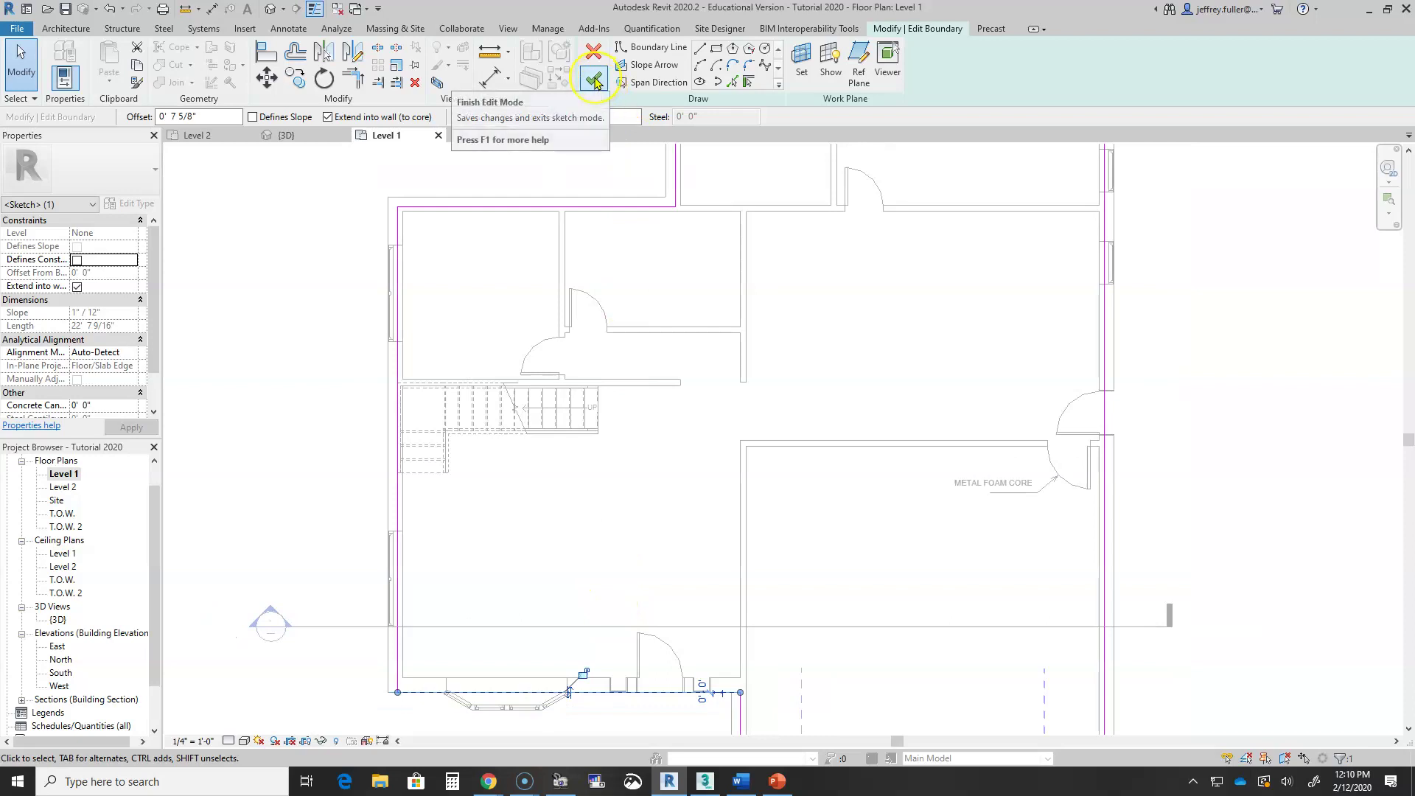
pyautogui.click(594, 79)
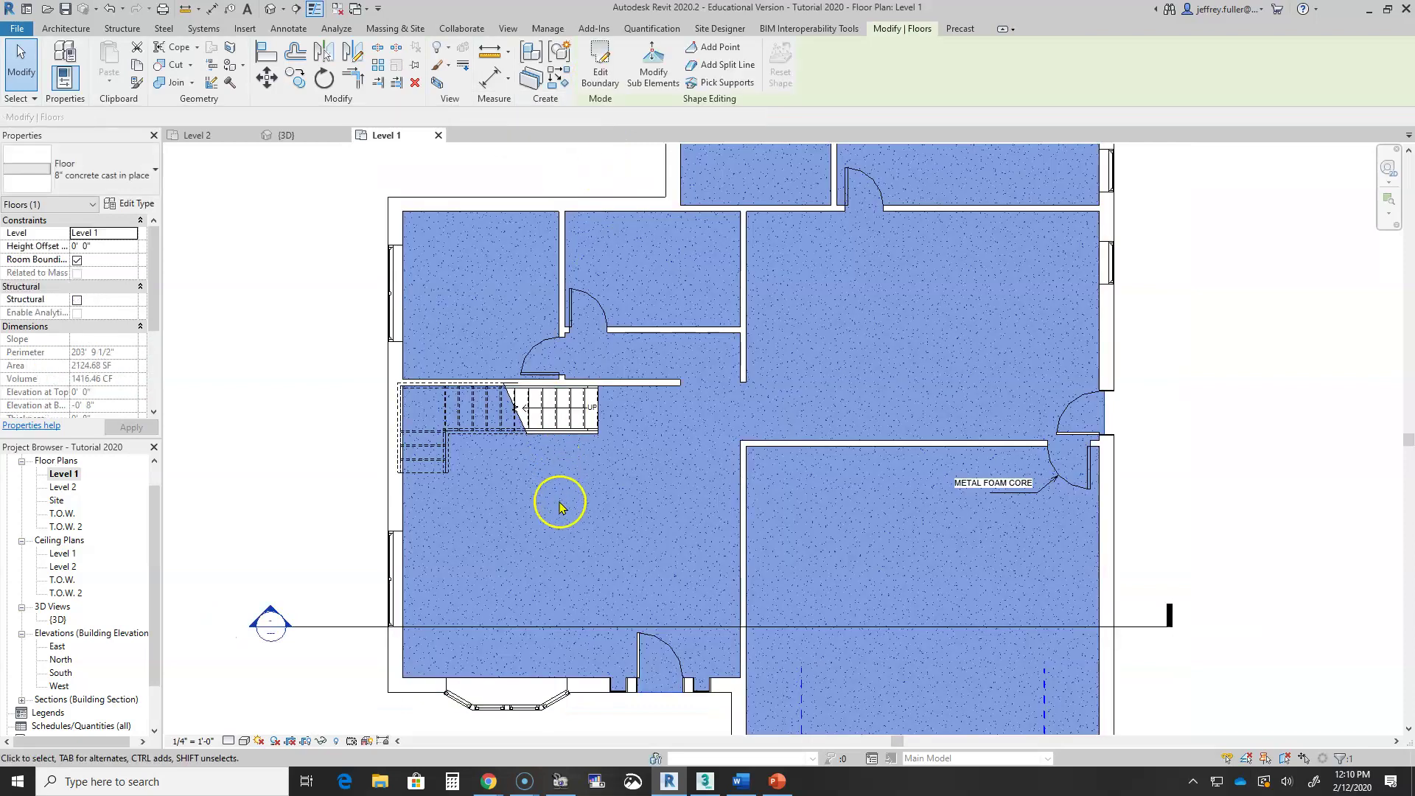
# Open the Level 2 floor plan
pyautogui.doubleClick(65, 489)
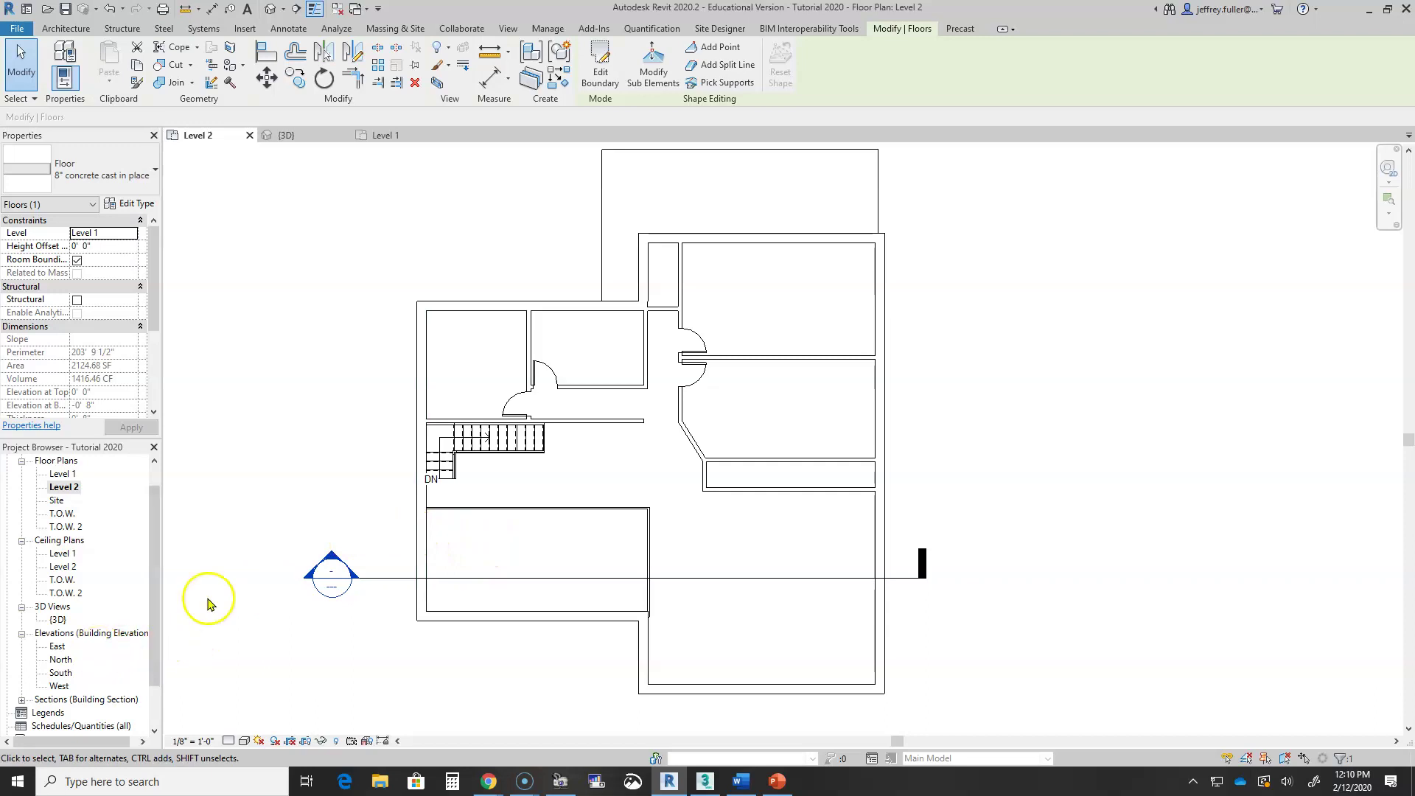
pyautogui.scroll(-2, 582, 546)
pyautogui.scroll(-2, 81, 581)
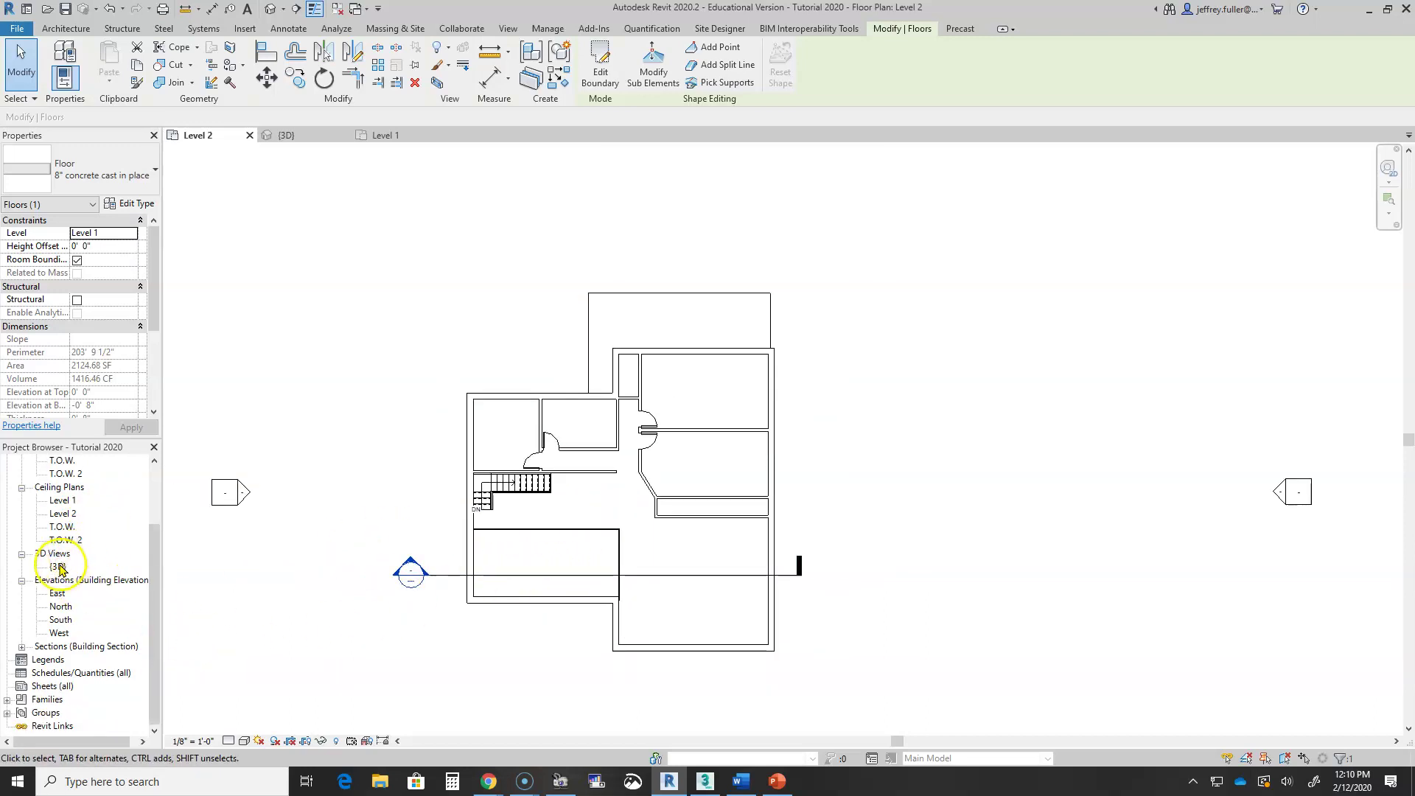
# Select the 12" Joist w/ Subfloor floor in the 3D view and open its boundary for editing in the Level 2 floor plan
pyautogui.doubleClick(57, 567)
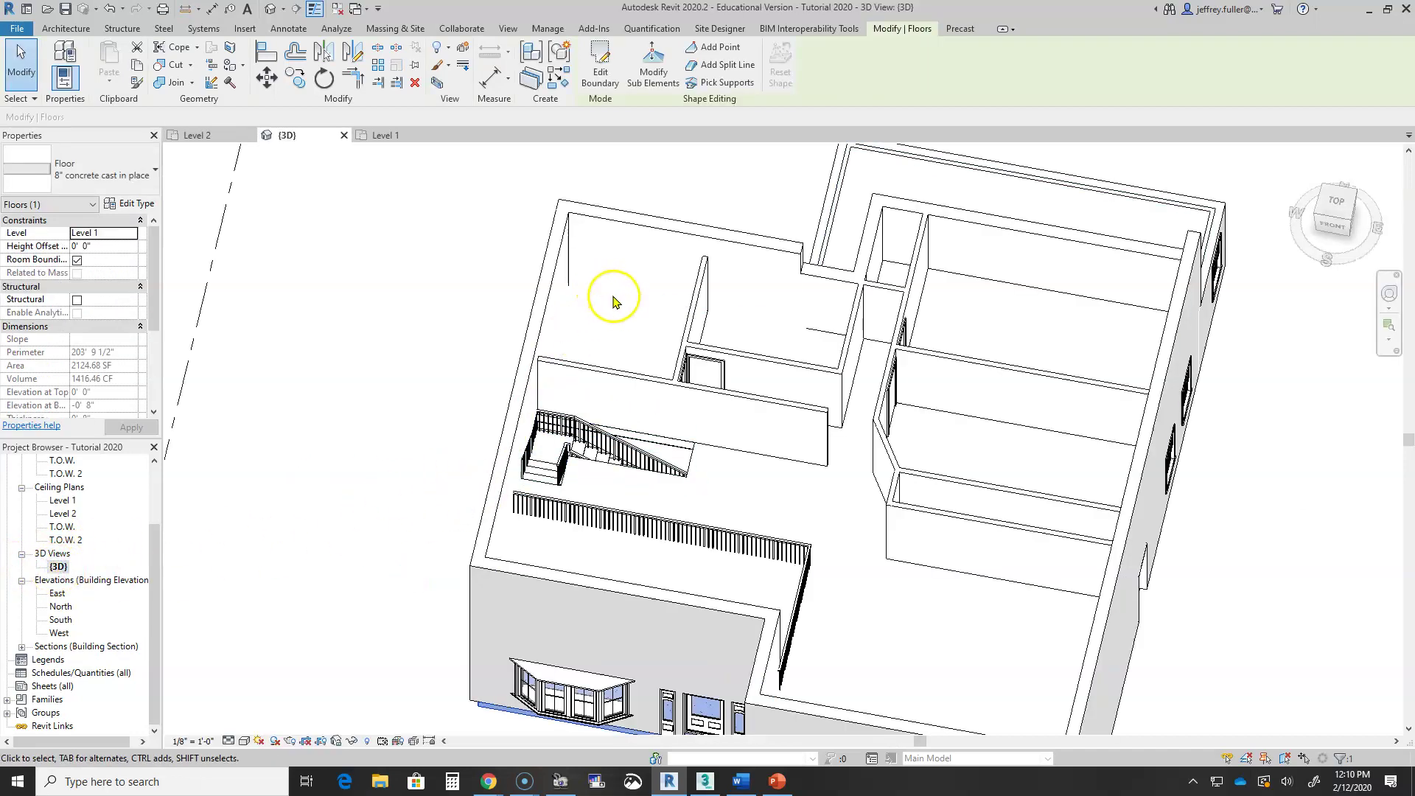
pyautogui.click(619, 295)
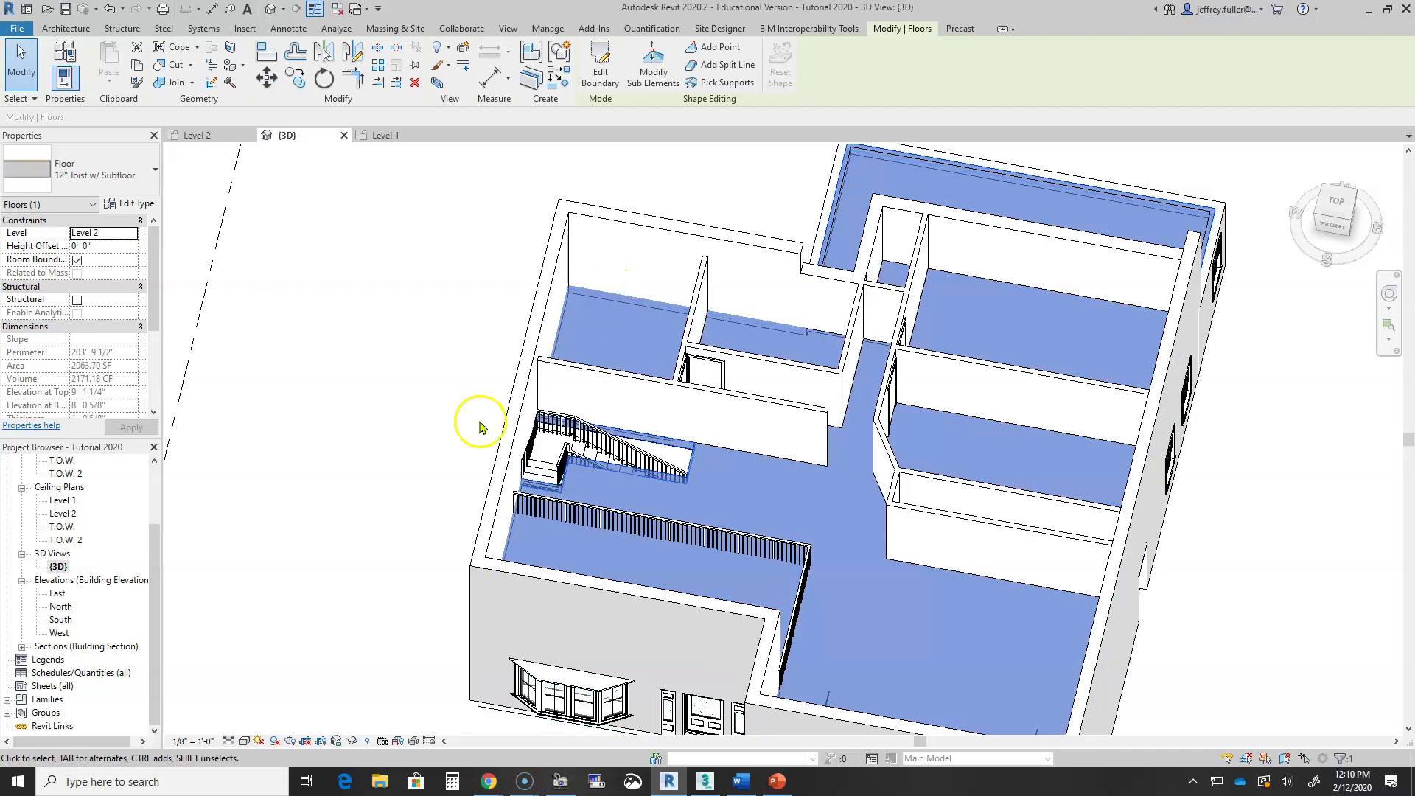
pyautogui.doubleClick(63, 514)
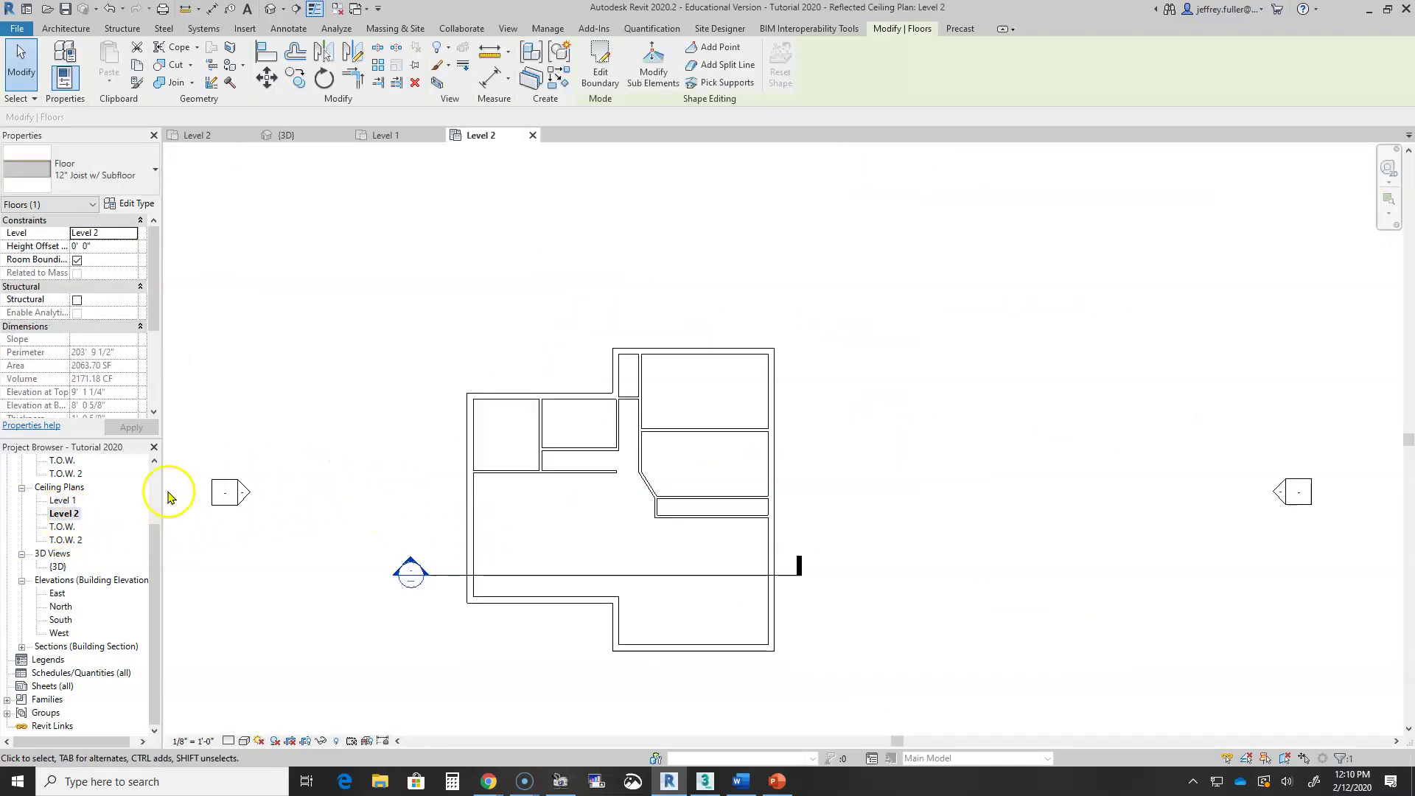
pyautogui.scroll(2, 68, 504)
pyautogui.doubleClick(71, 503)
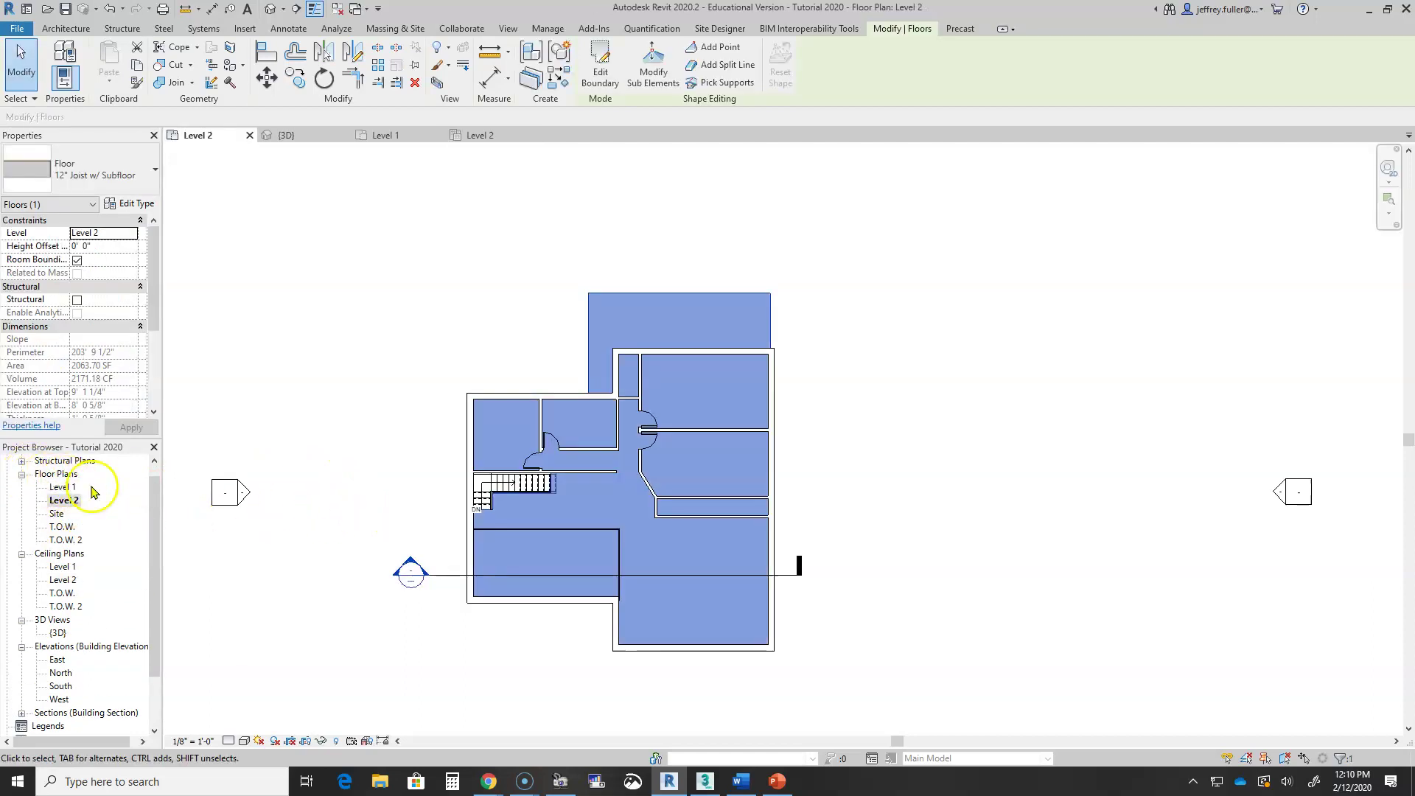
pyautogui.scroll(3, 546, 559)
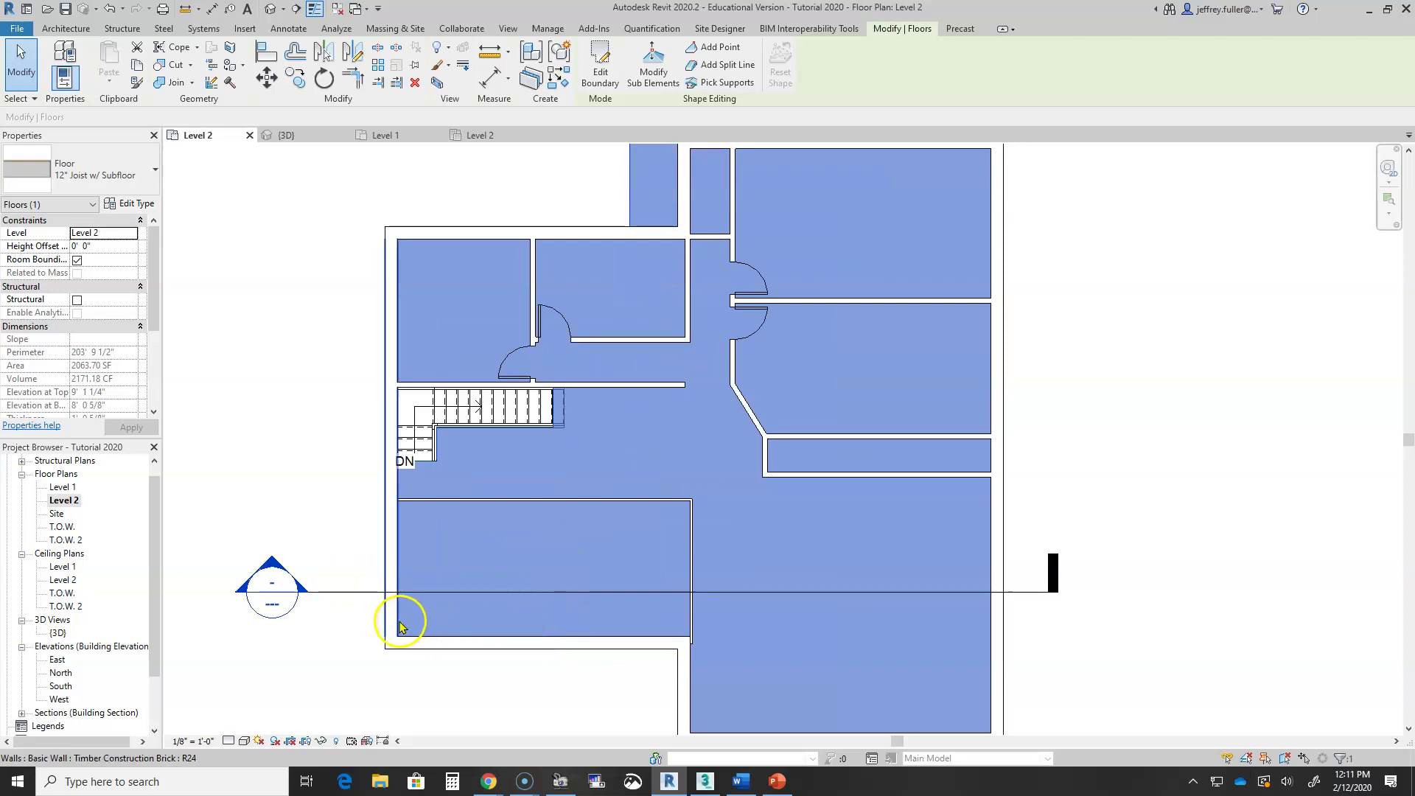
pyautogui.doubleClick(58, 633)
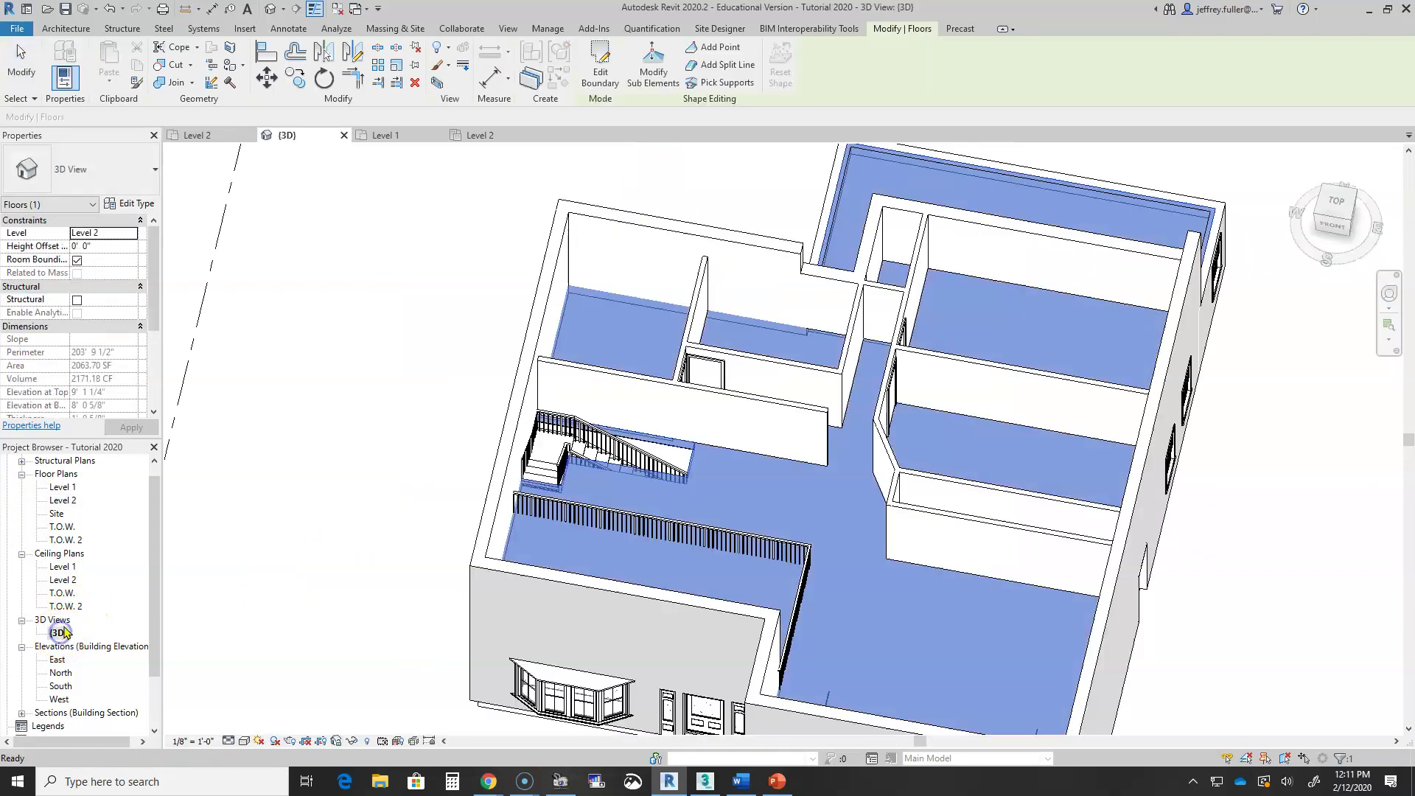
pyautogui.doubleClick(633, 297)
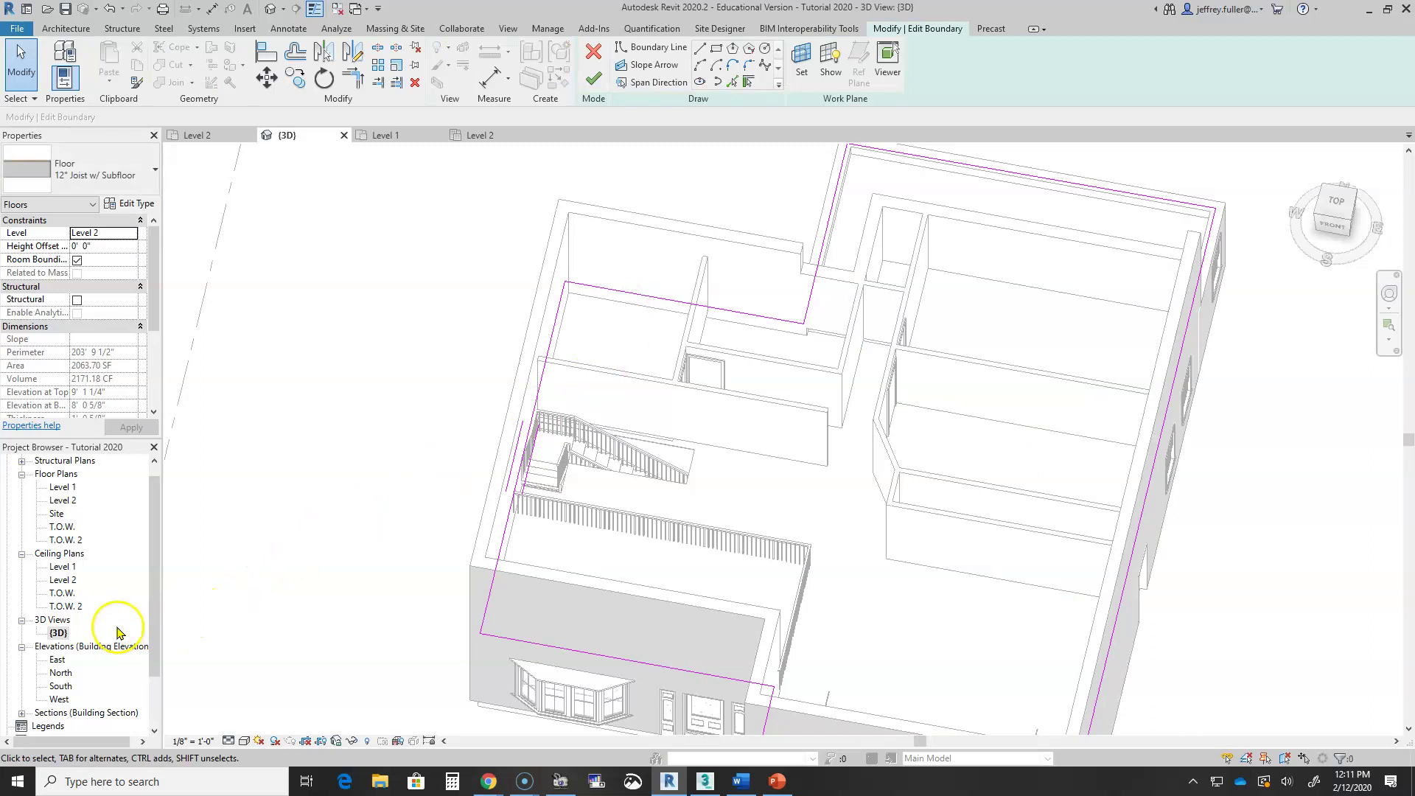
pyautogui.doubleClick(62, 500)
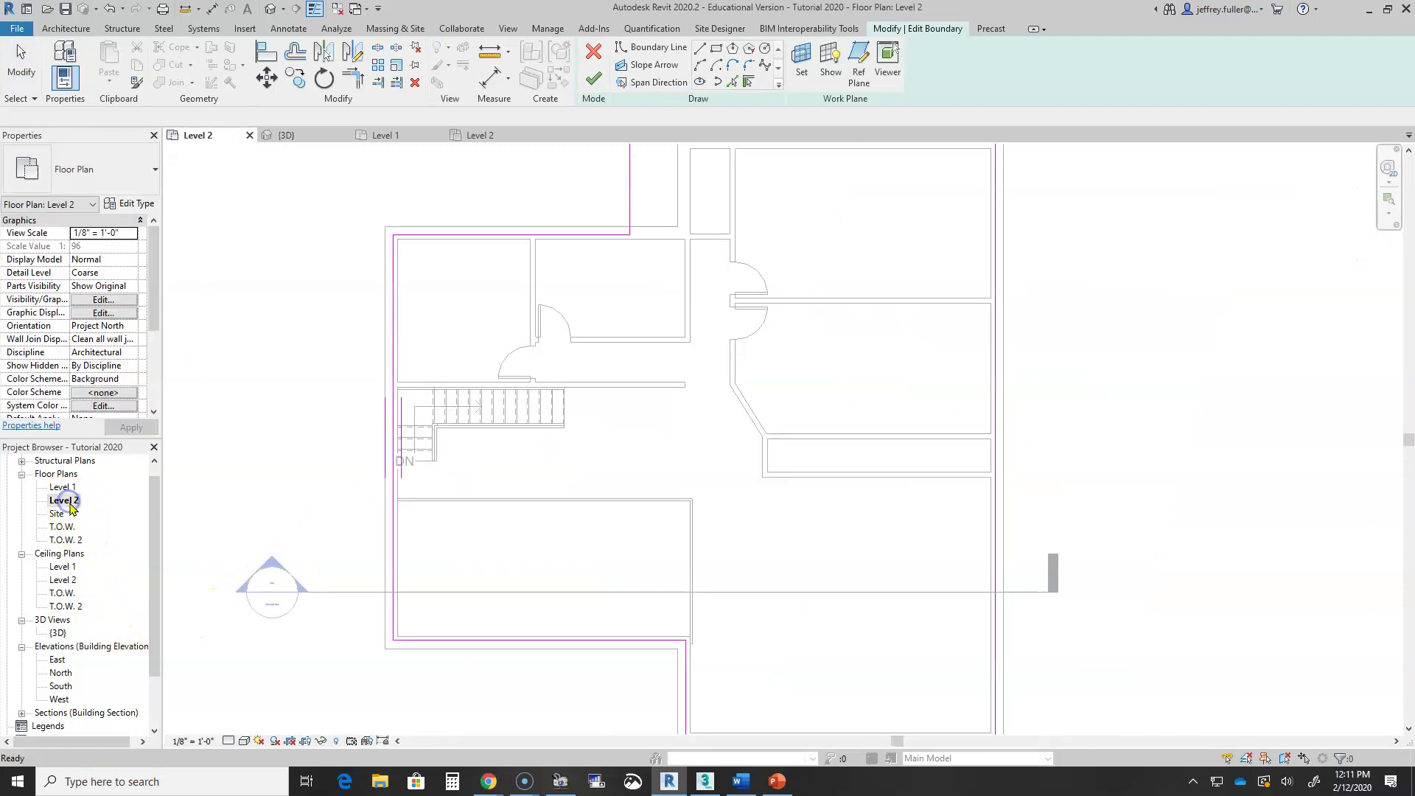
# Move the floor boundary edge at the front wall below the stairs inward about 10' 1", just inside the railing line
pyautogui.click(514, 638)
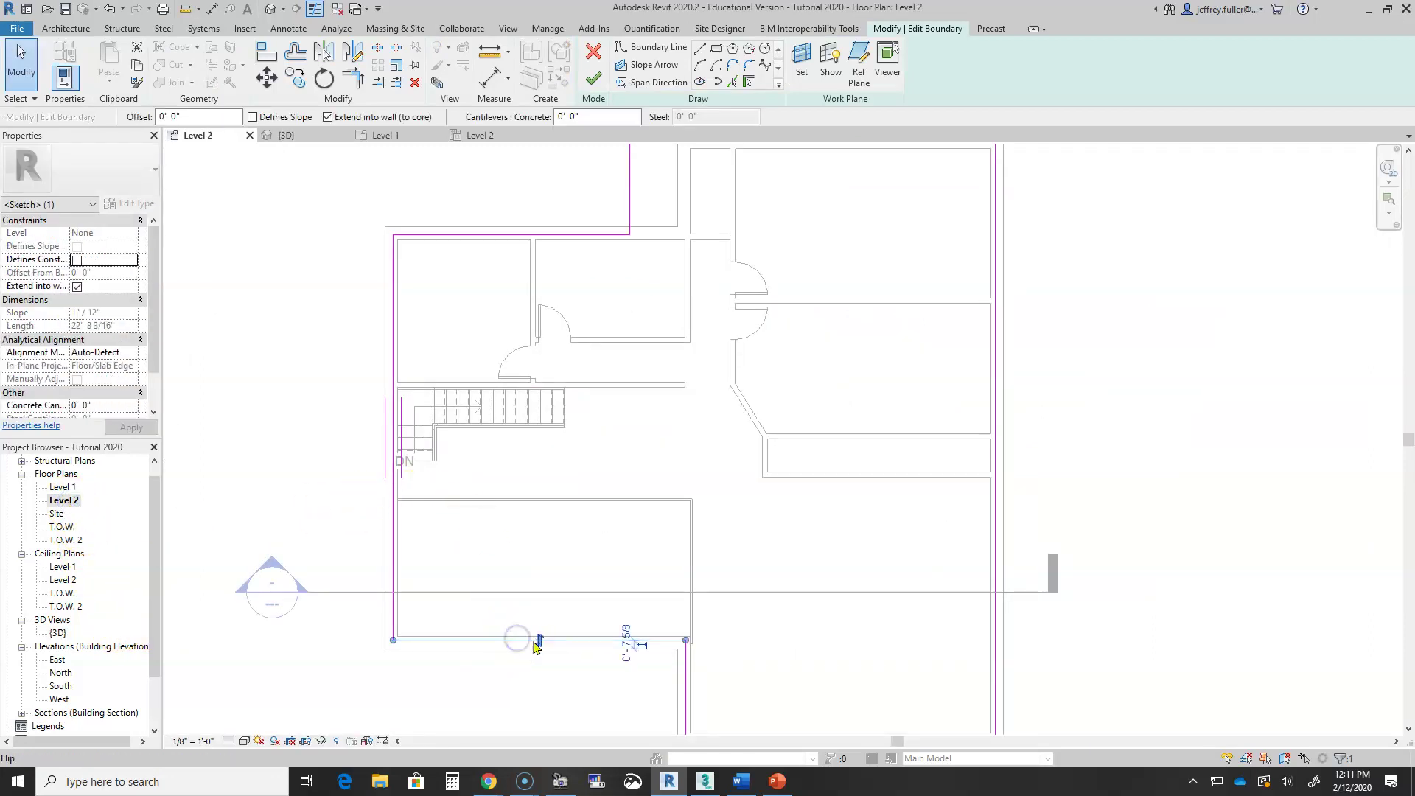
pyautogui.moveTo(552, 640)
pyautogui.mouseDown()
pyautogui.moveTo(550, 504)
pyautogui.moveTo(595, 483)
pyautogui.moveTo(595, 497)
pyautogui.mouseUp()
pyautogui.scroll(5, 551, 507)
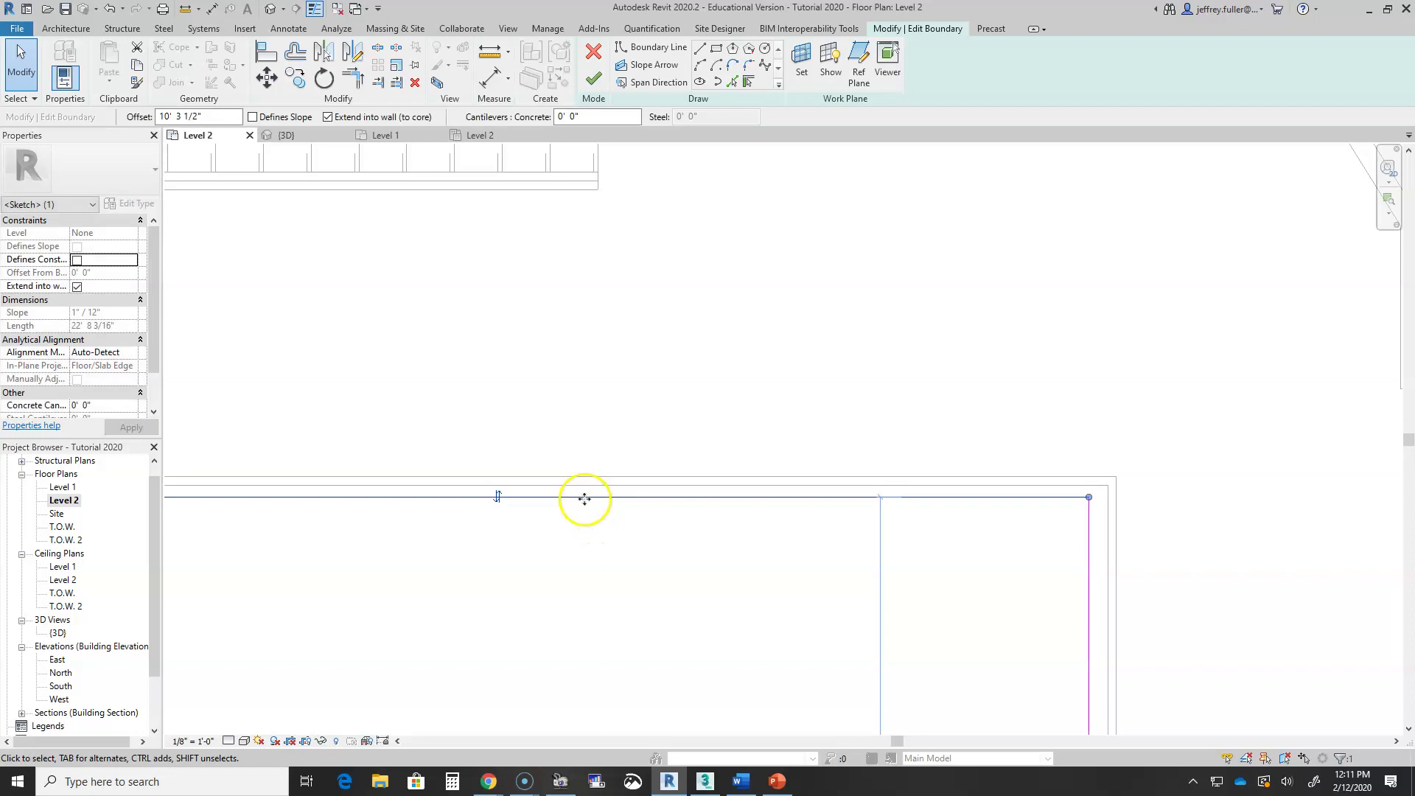
pyautogui.moveTo(584, 512); pyautogui.dragTo(581, 501)
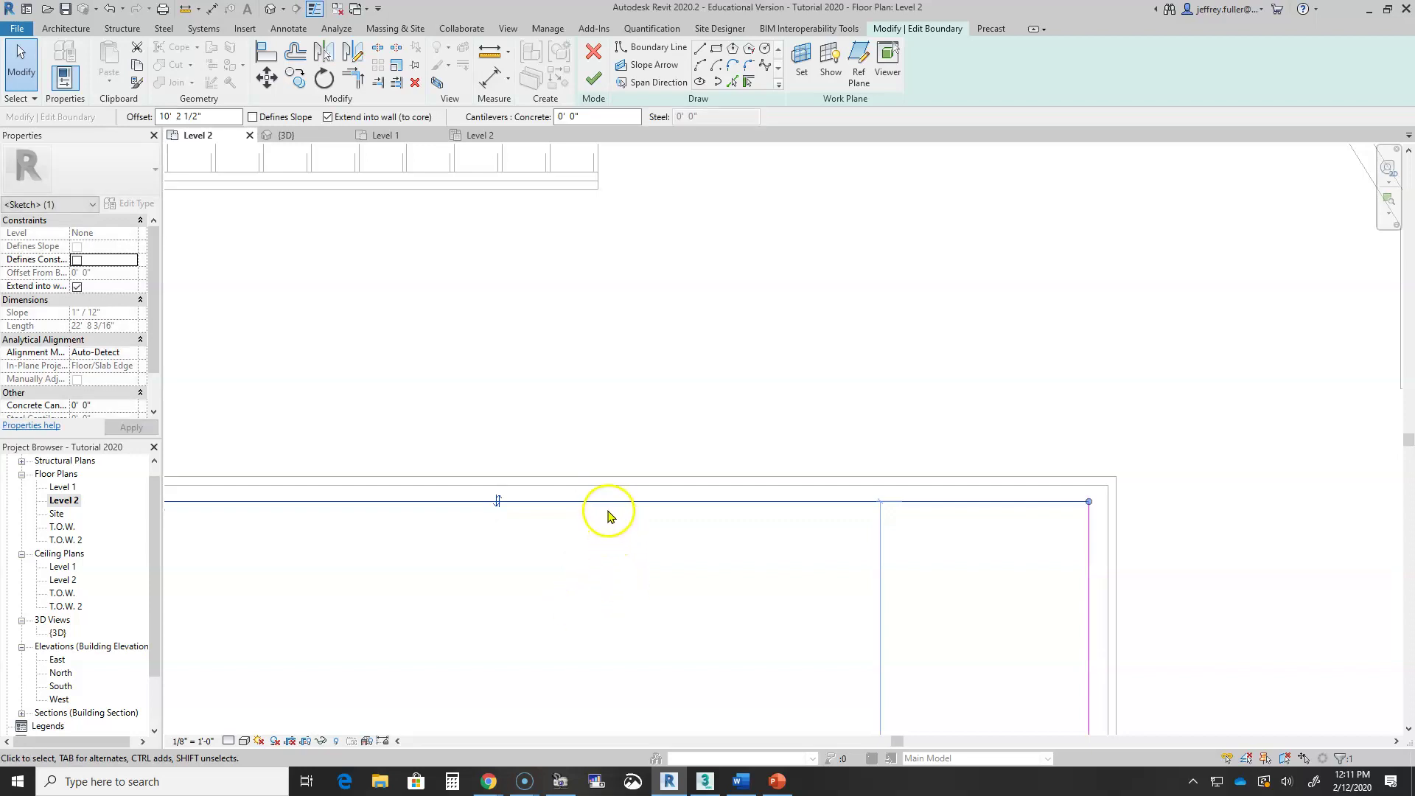
pyautogui.moveTo(609, 521); pyautogui.dragTo(605, 510)
pyautogui.scroll(-5, 585, 604)
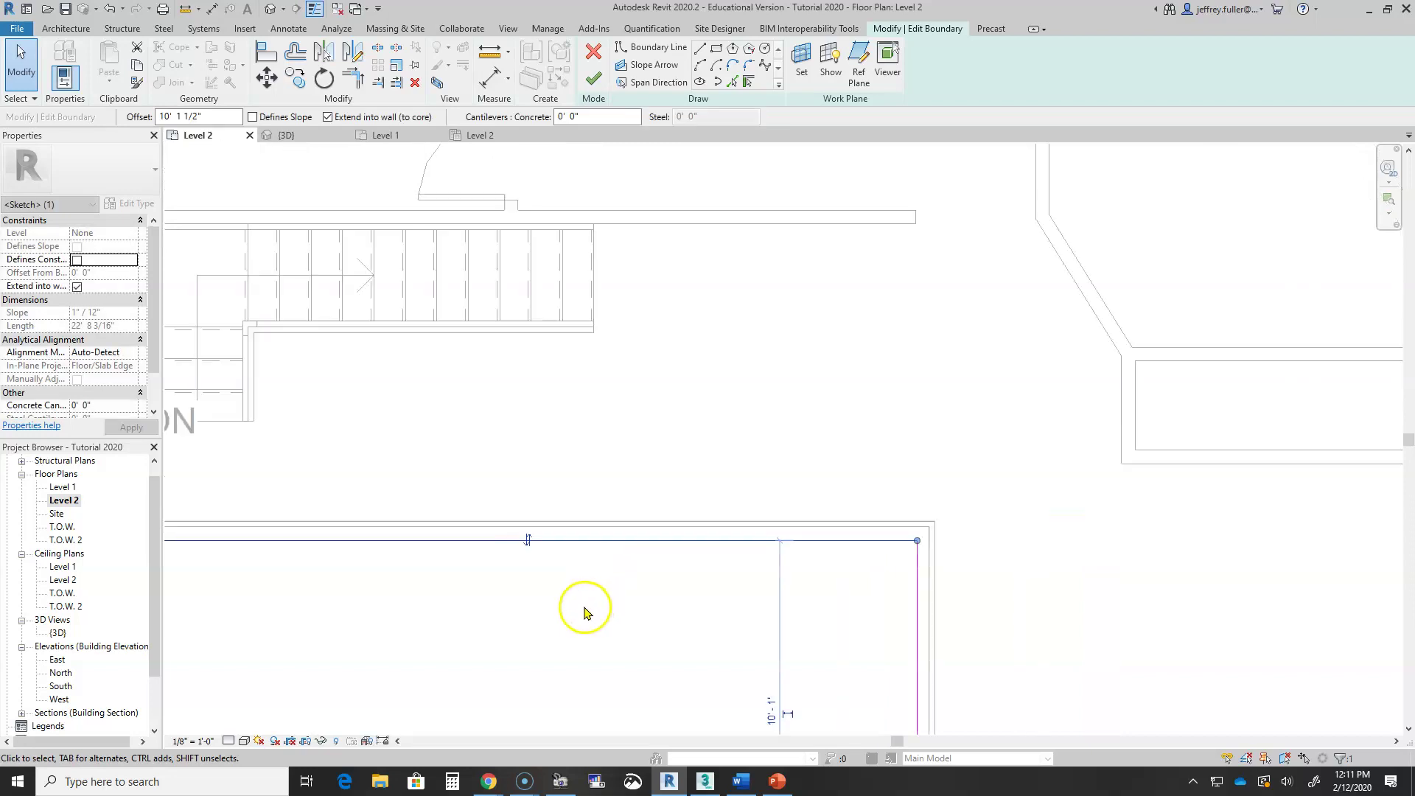
pyautogui.scroll(-3, 706, 507)
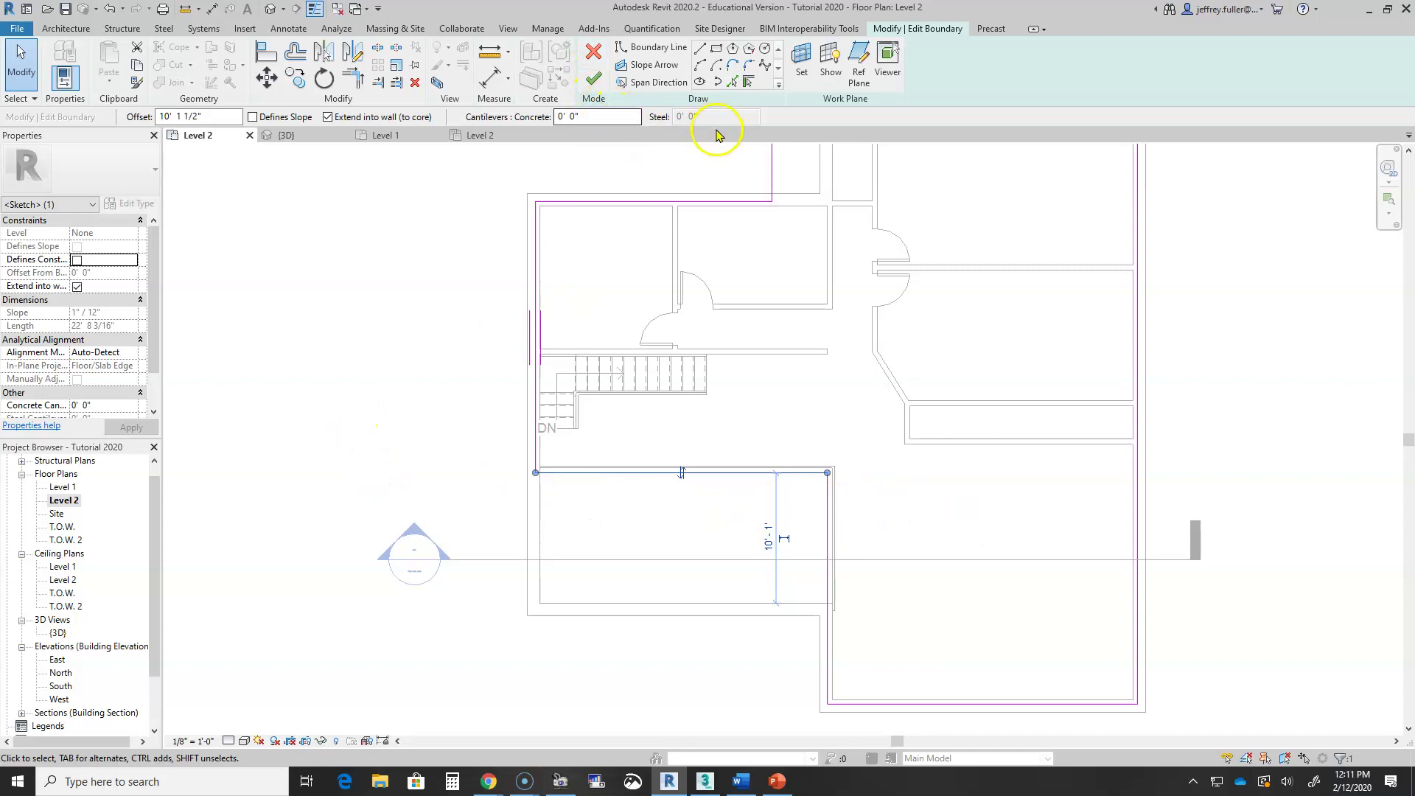
pyautogui.scroll(-2, 726, 382)
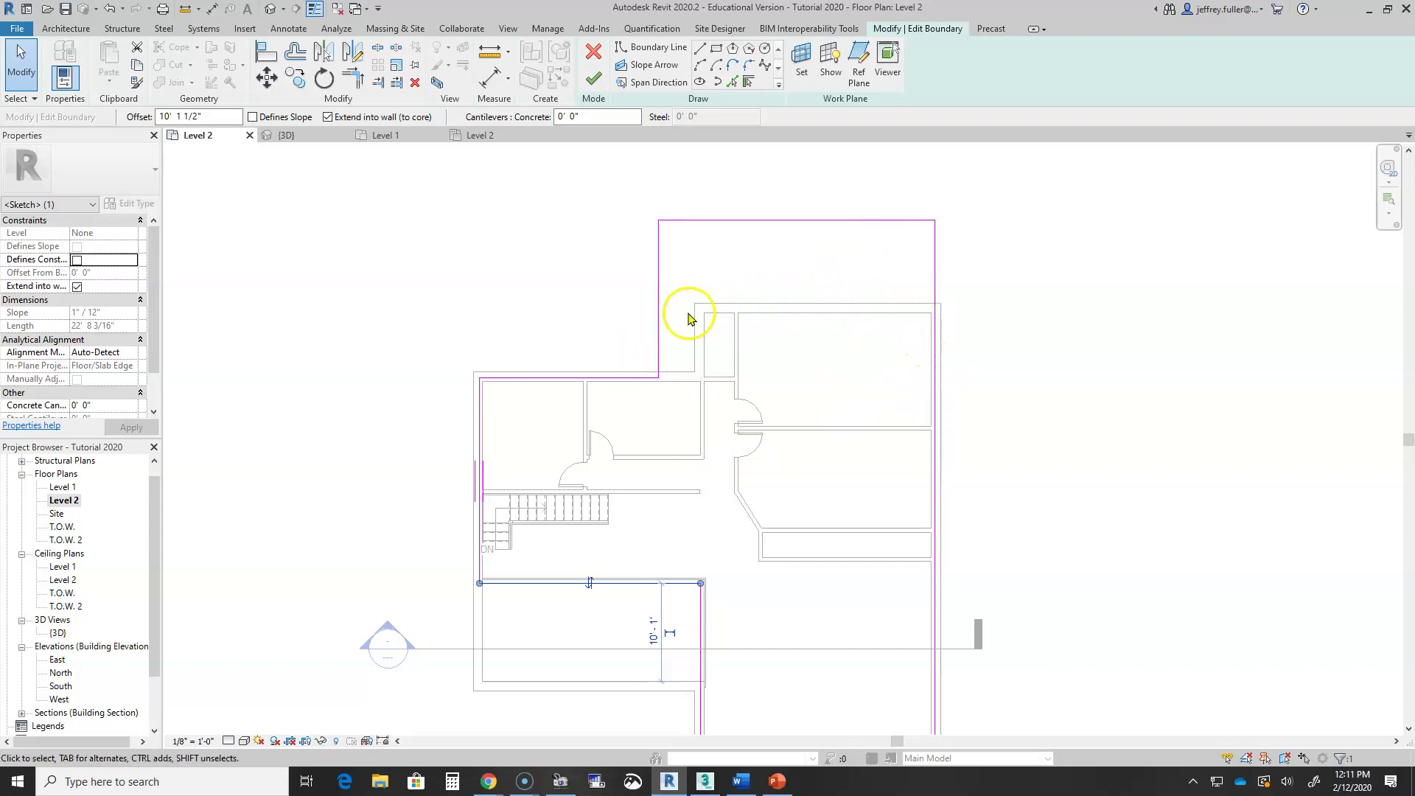
# Pull the side and rear boundary edges of the rear overhang inward about 3' 5" and 8' 3" to the outer faces of the exterior walls
pyautogui.click(660, 313)
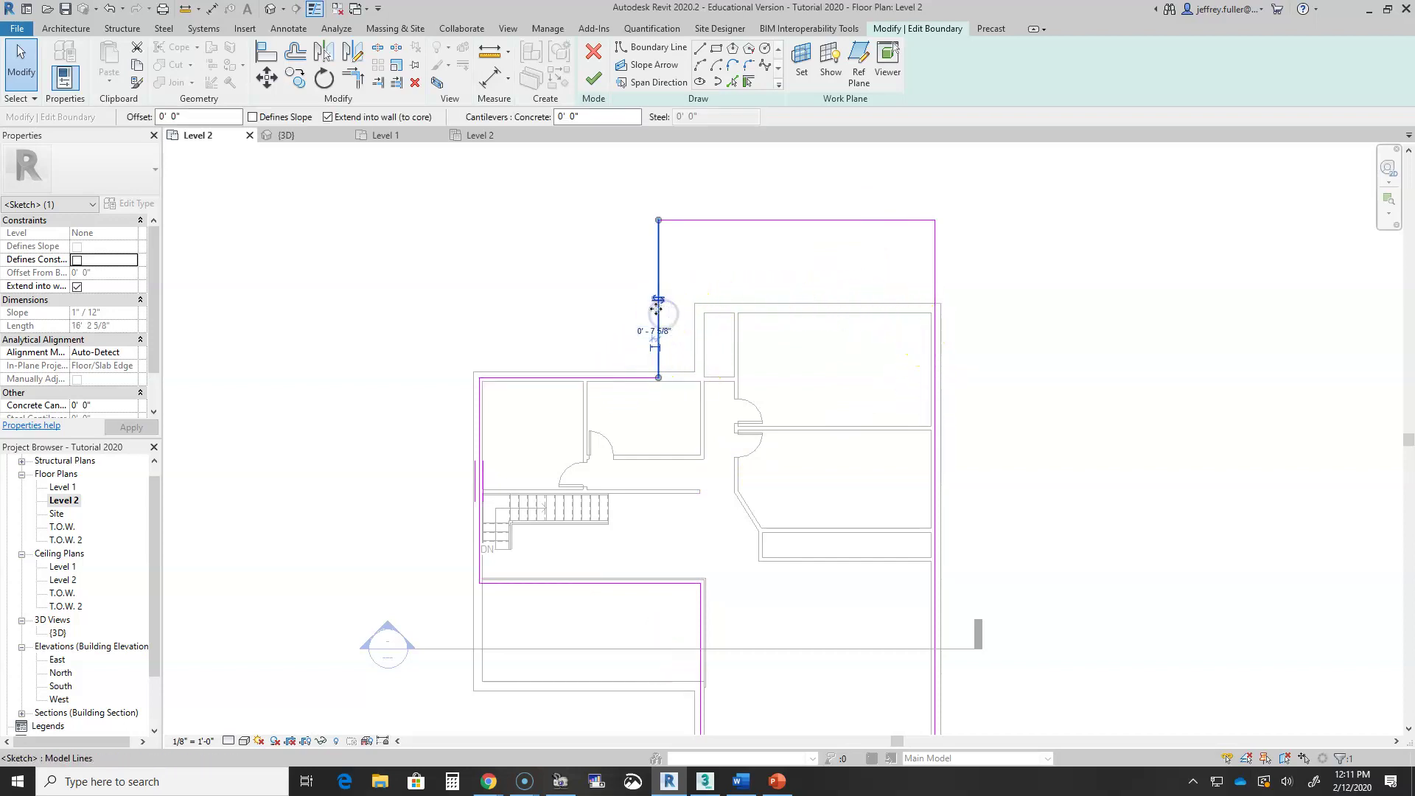
pyautogui.moveTo(662, 310); pyautogui.dragTo(696, 315)
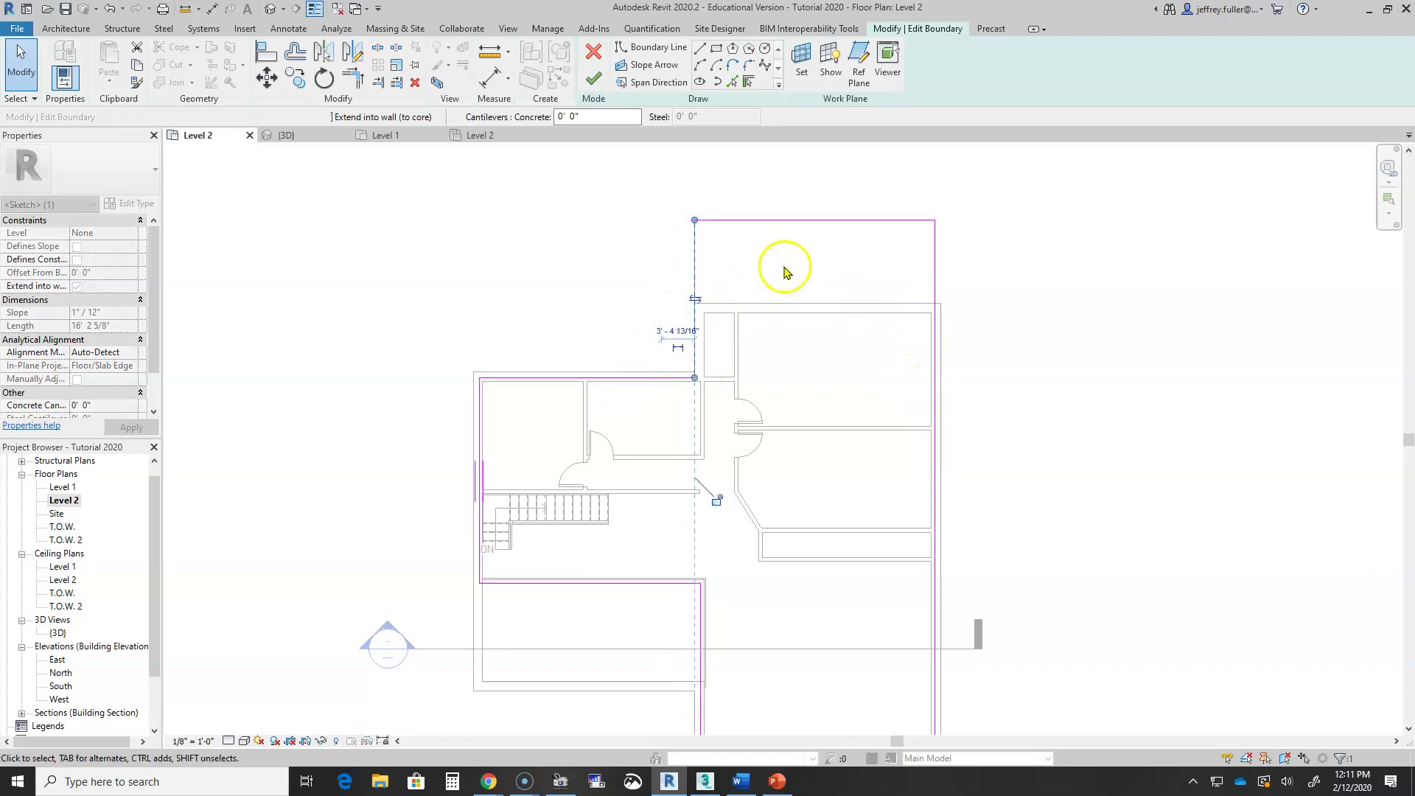
pyautogui.click(833, 220)
pyautogui.moveTo(830, 218); pyautogui.dragTo(838, 303)
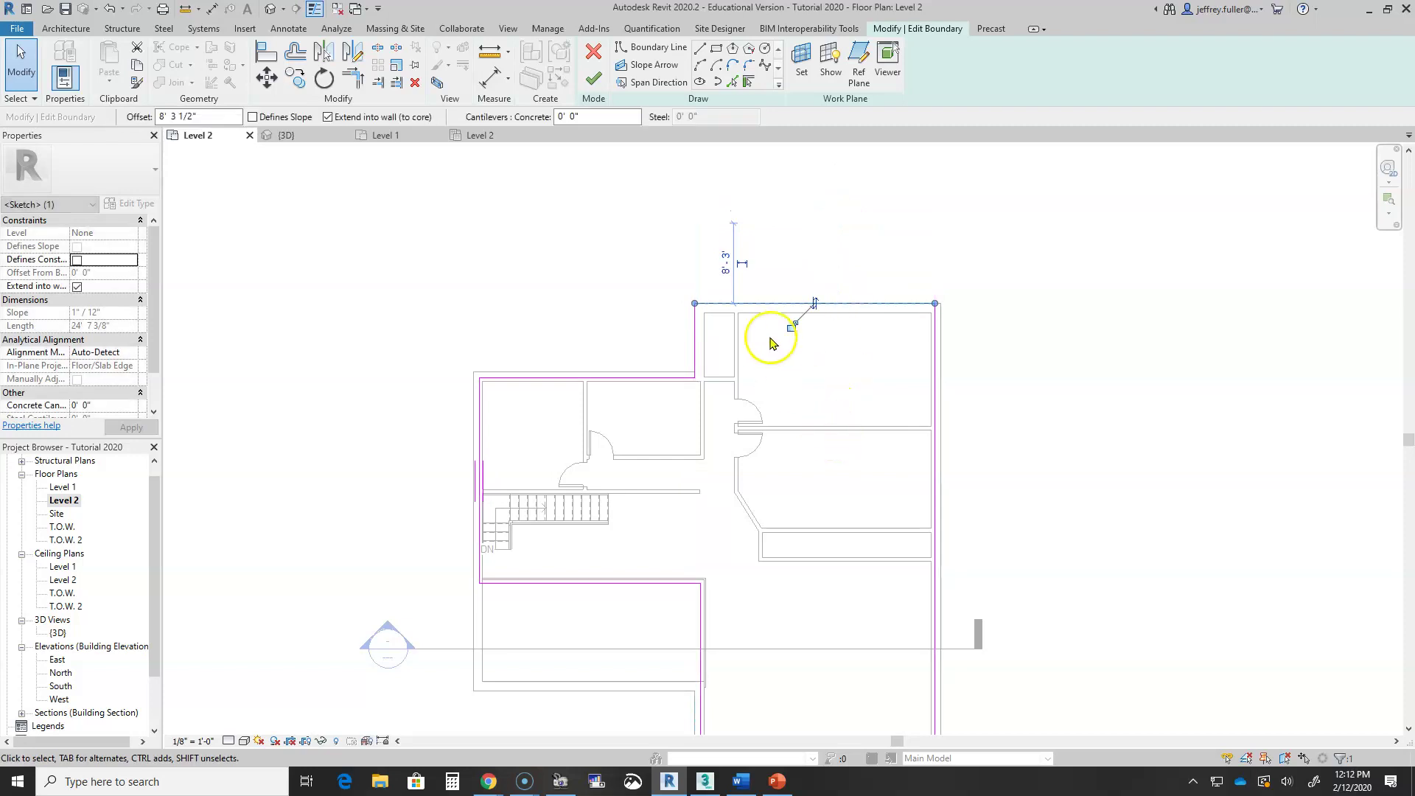
# Shift the rear bump-out's side and rear boundary edges slightly further inward so they run within the exterior wall thickness
pyautogui.scroll(3, 771, 329)
pyautogui.click(625, 356)
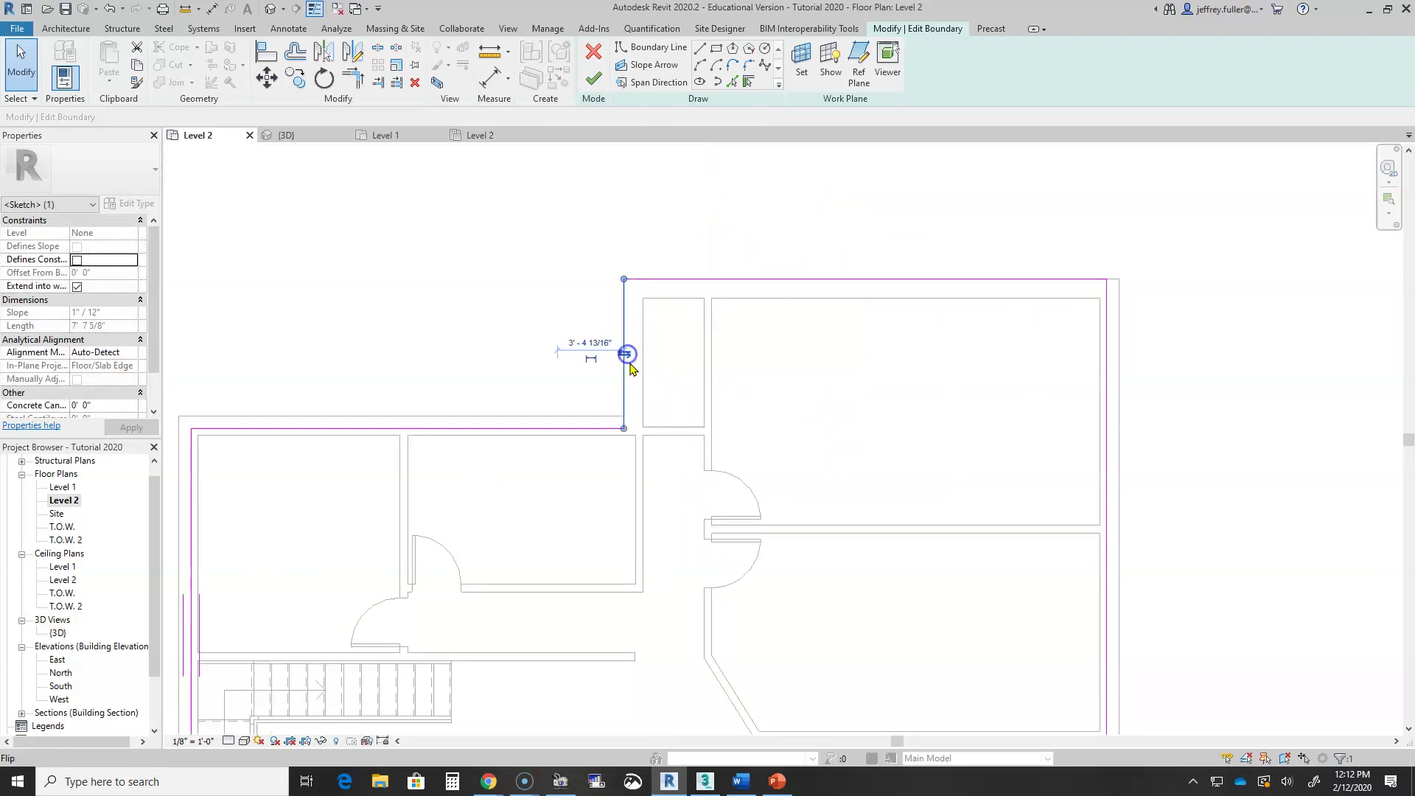
pyautogui.moveTo(634, 364); pyautogui.dragTo(639, 369)
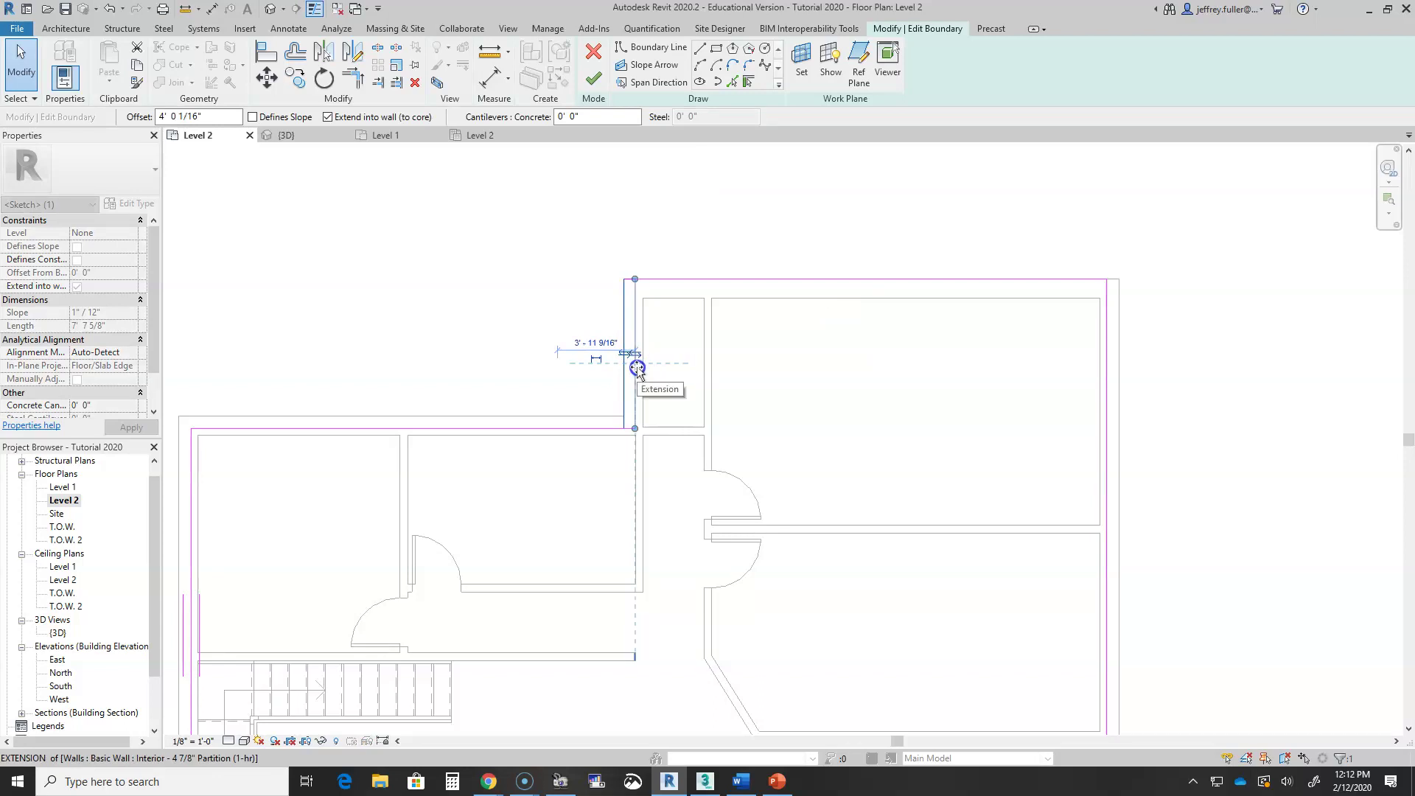
pyautogui.moveTo(632, 369); pyautogui.dragTo(638, 368)
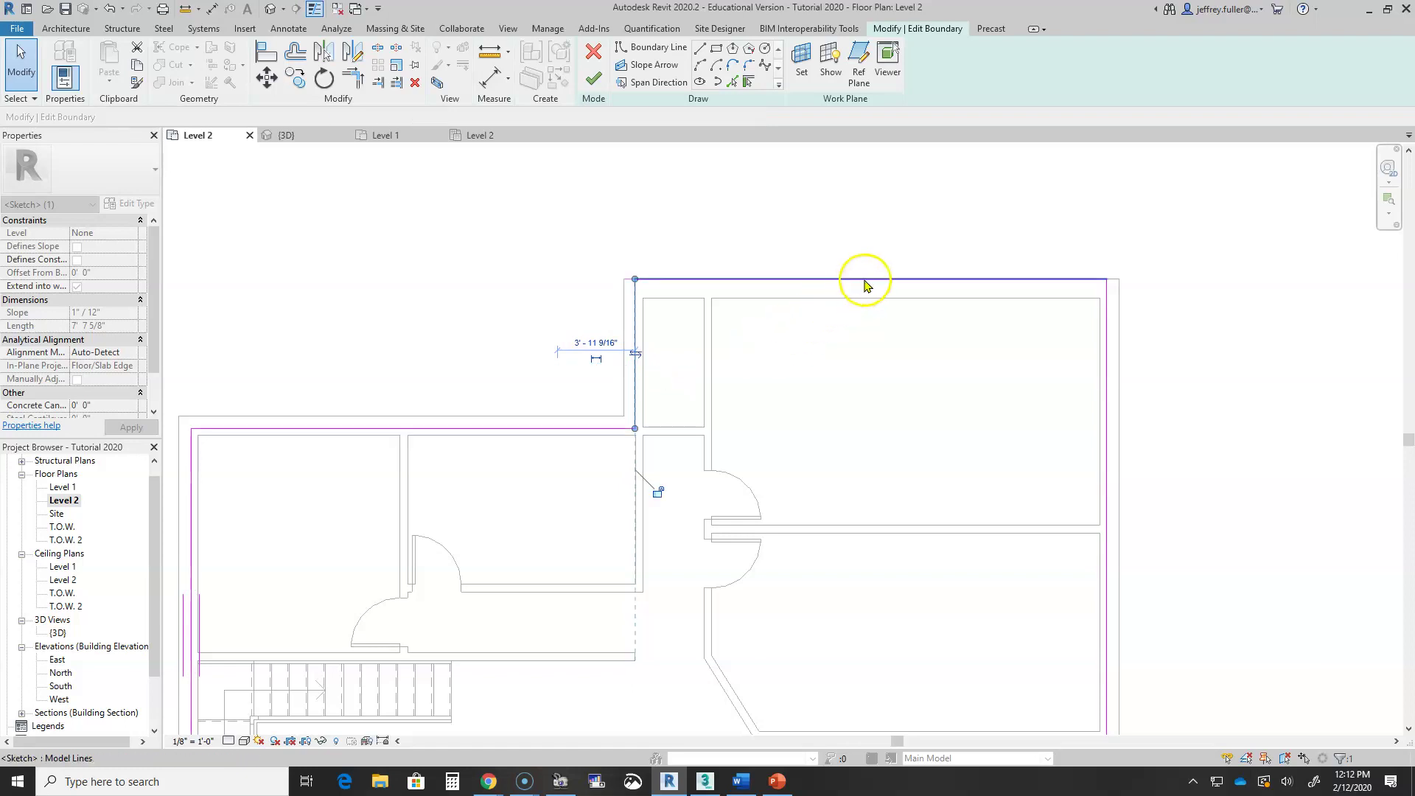
pyautogui.click(842, 279)
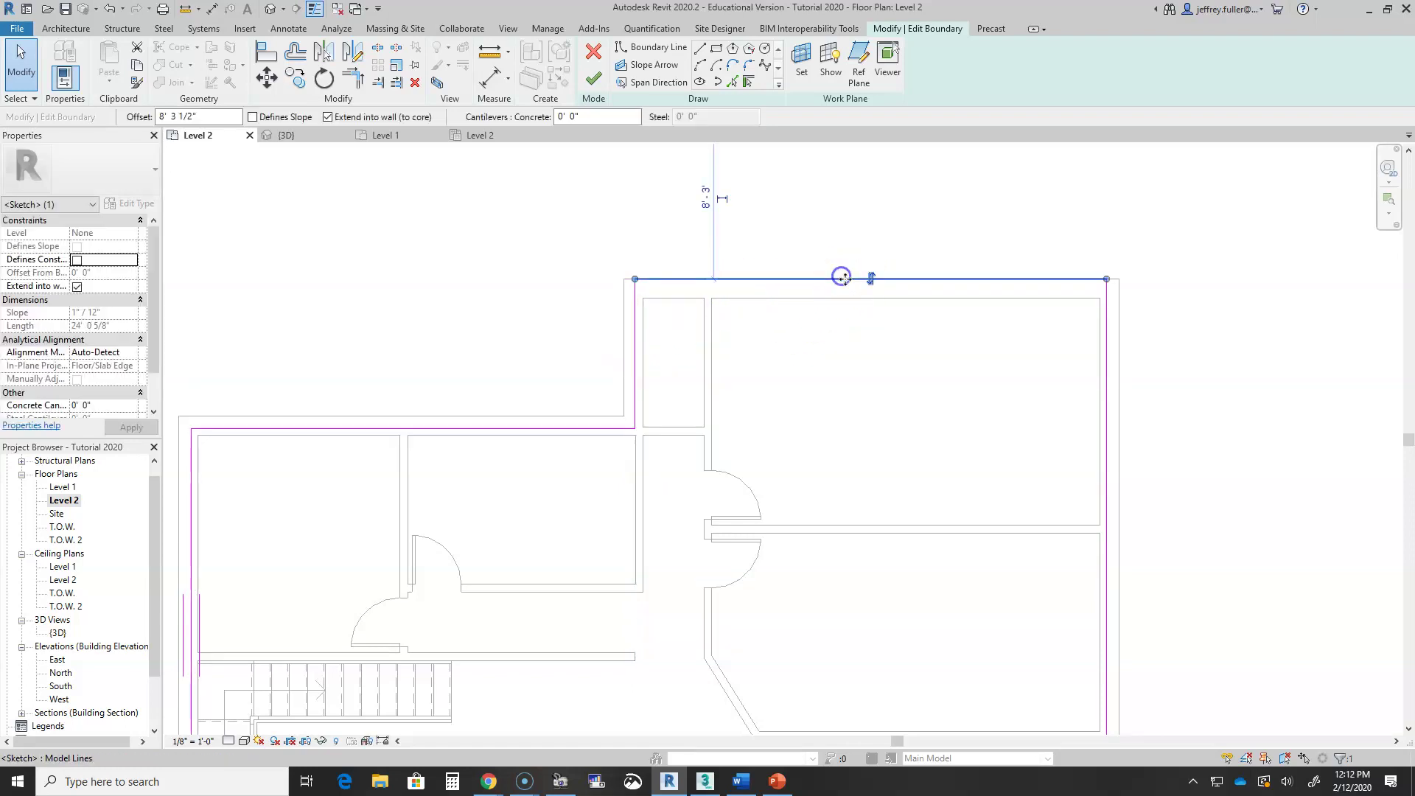
pyautogui.moveTo(850, 292); pyautogui.dragTo(846, 290)
pyautogui.scroll(-4, 840, 398)
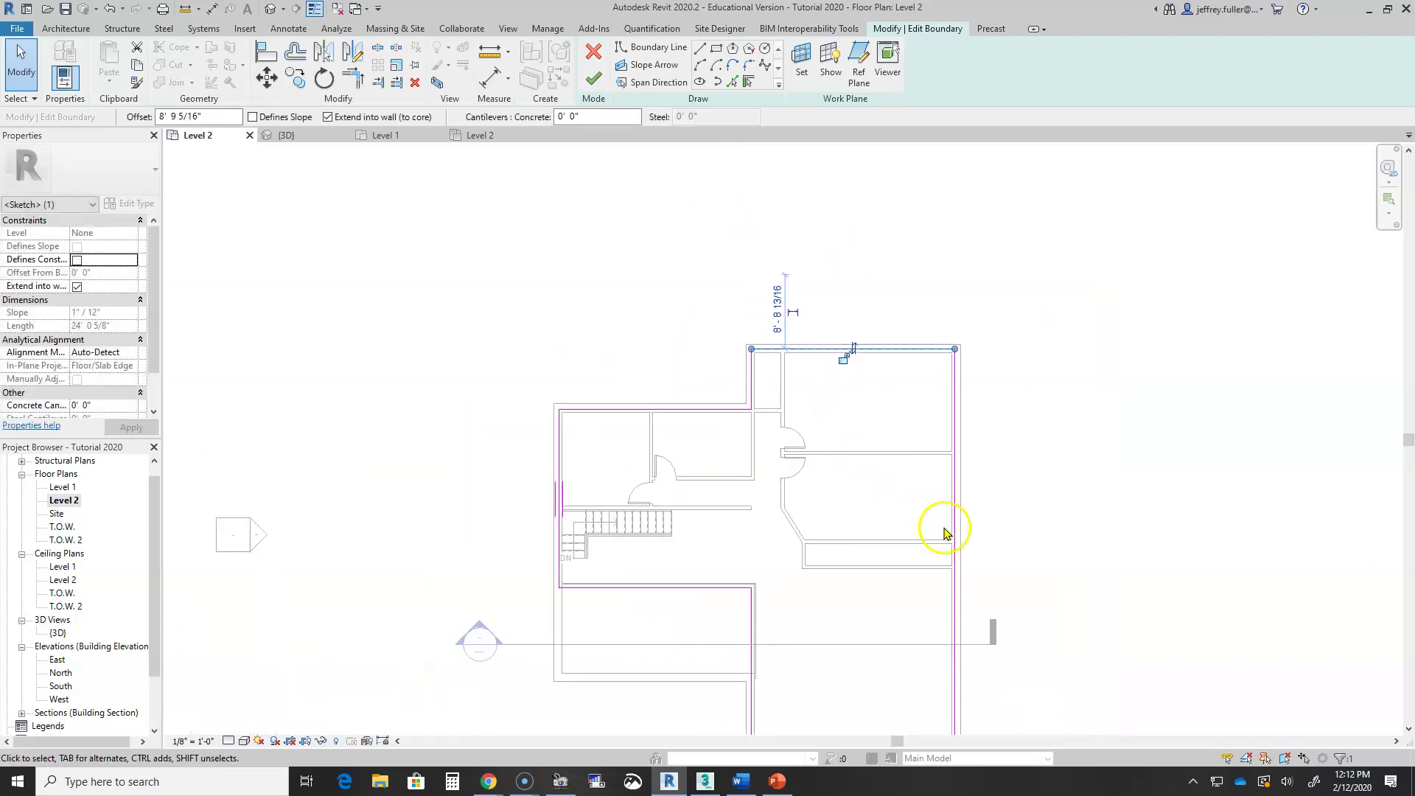
pyautogui.click(1052, 508)
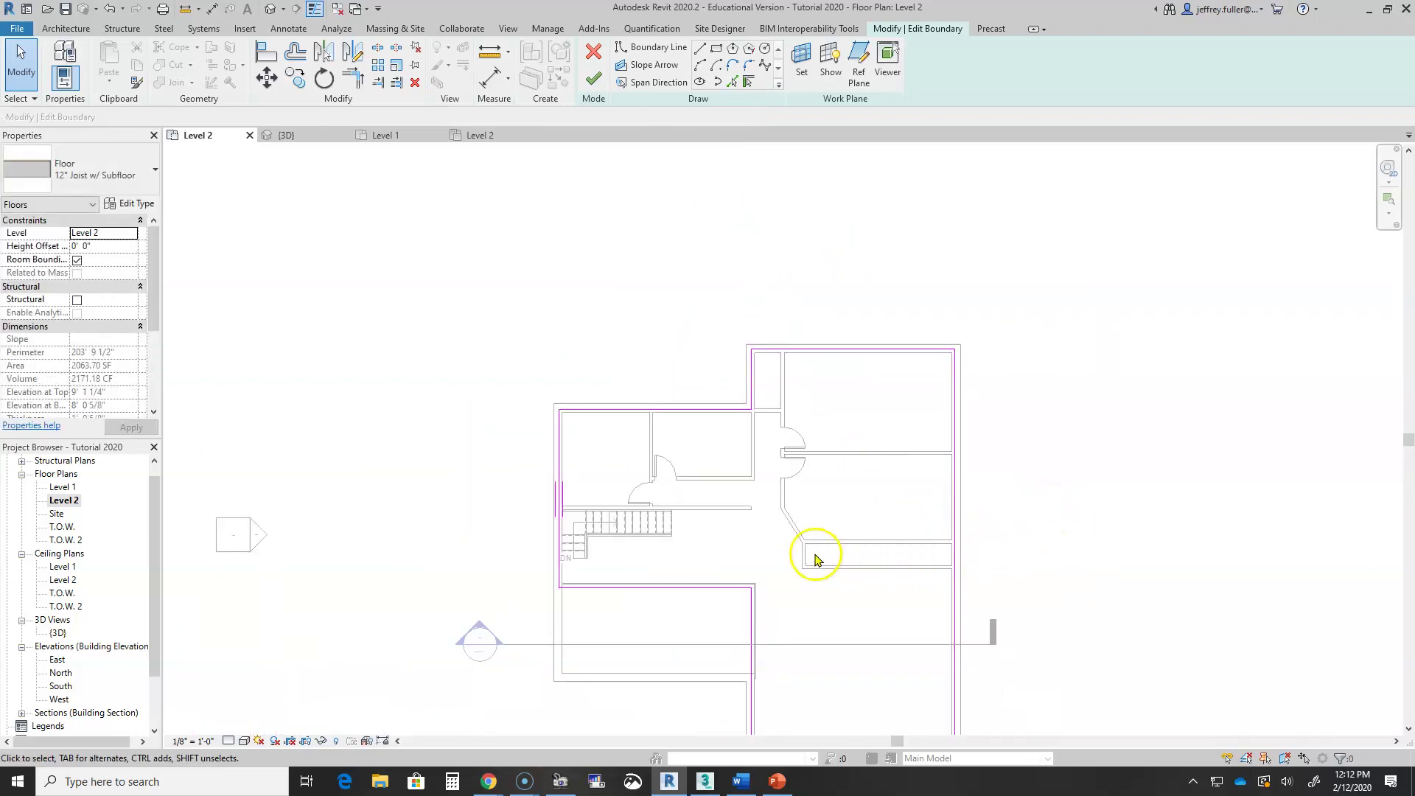
# Finish the Level 2 floor sketch without attaching walls to the floor or joining the overlapping geometry, and deselect the floor
pyautogui.click(592, 79)
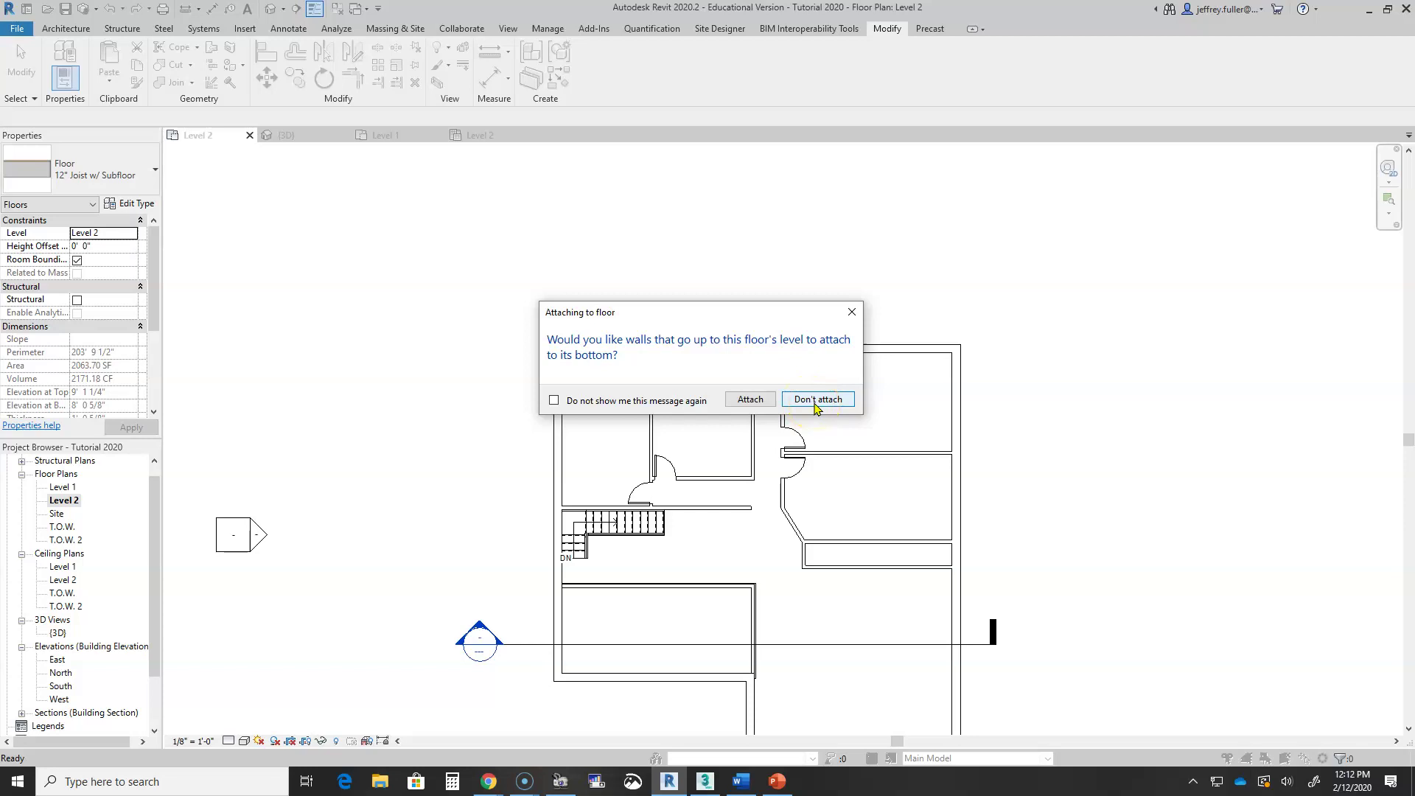
pyautogui.click(737, 400)
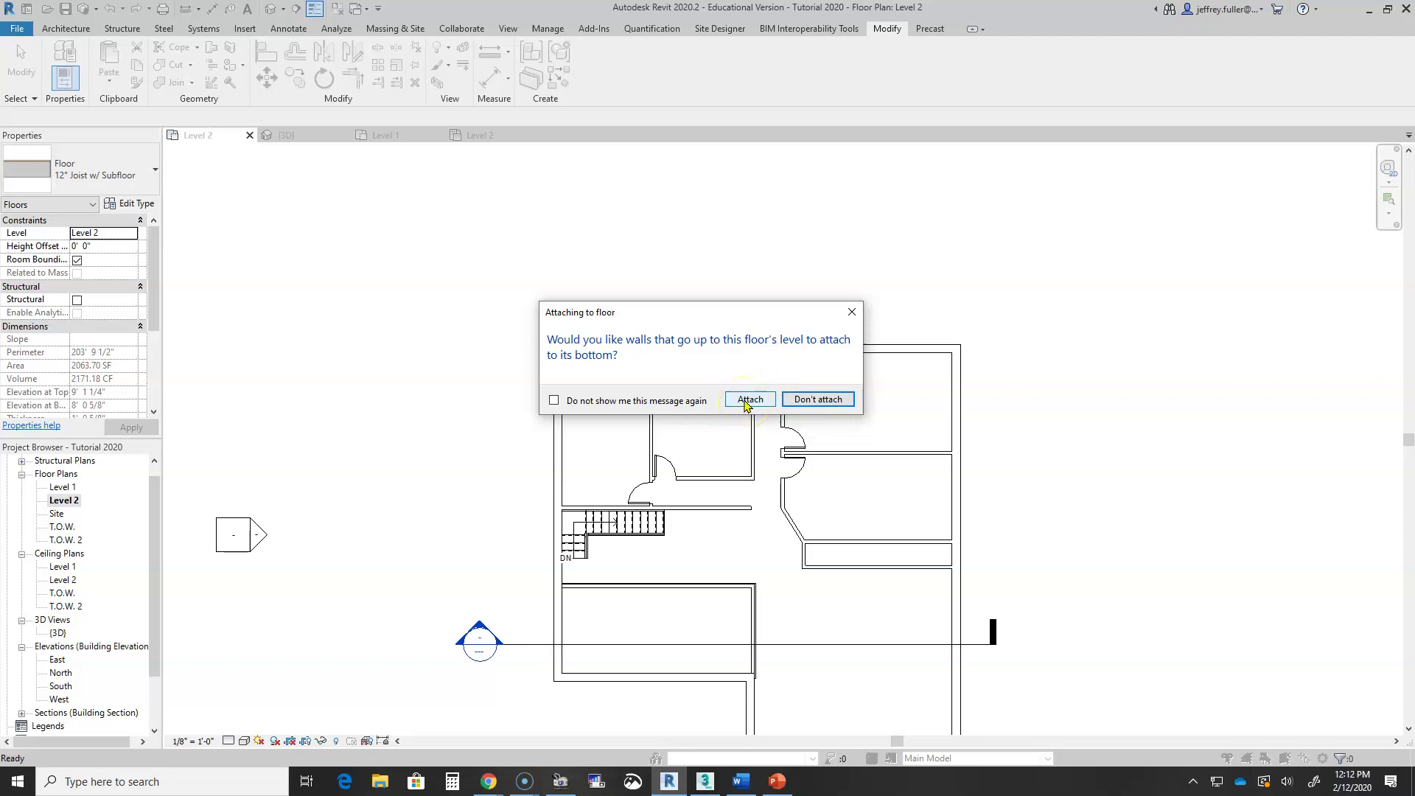
pyautogui.click(822, 400)
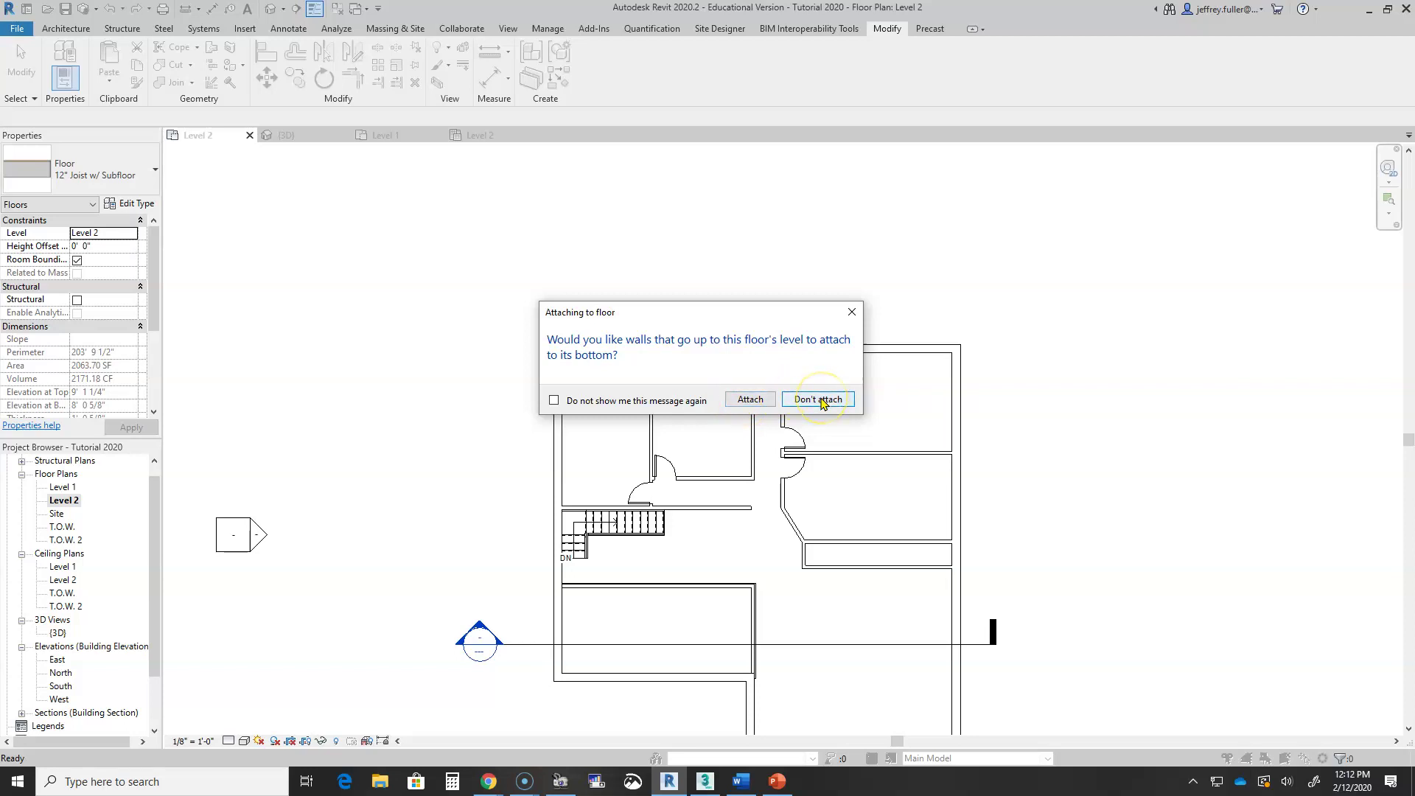
pyautogui.click(820, 401)
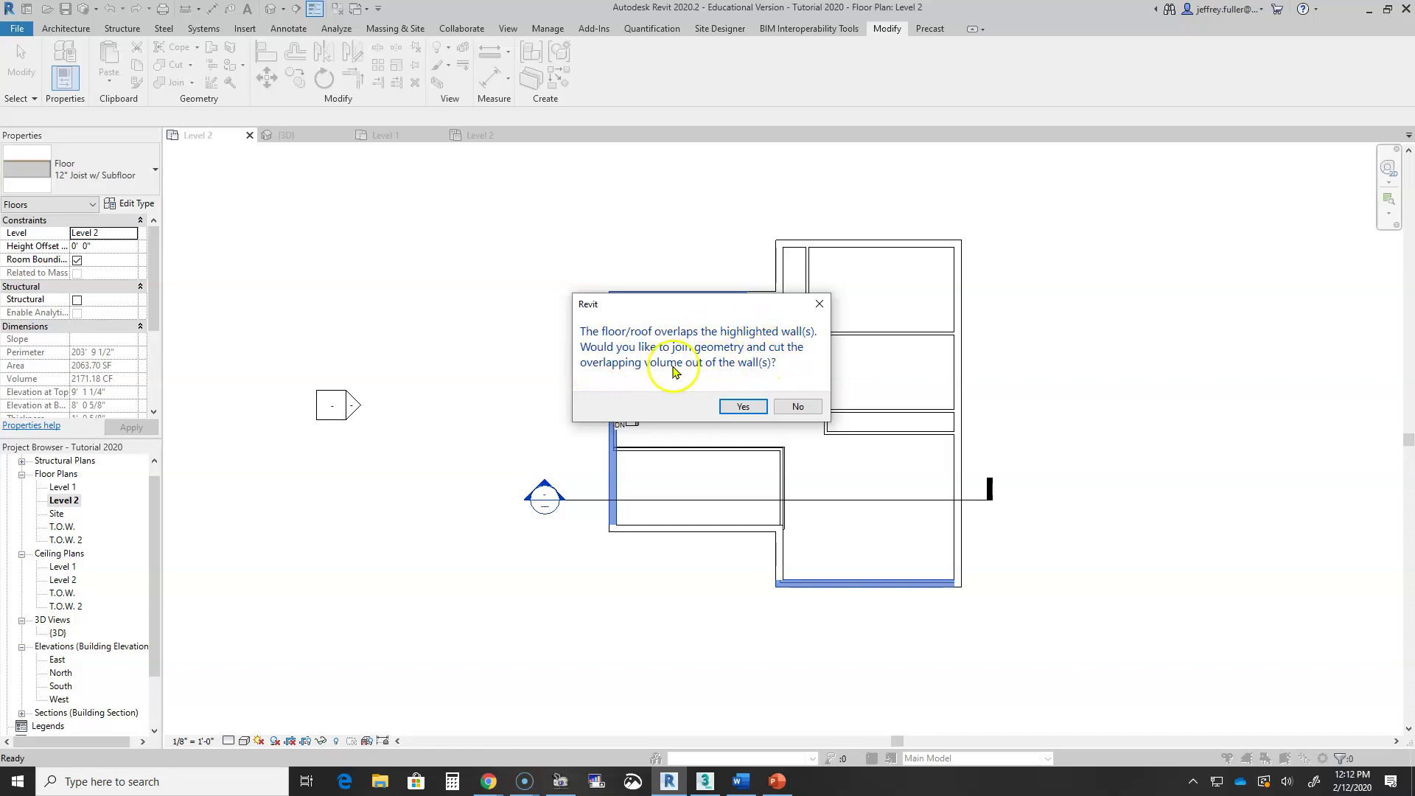
pyautogui.click(791, 410)
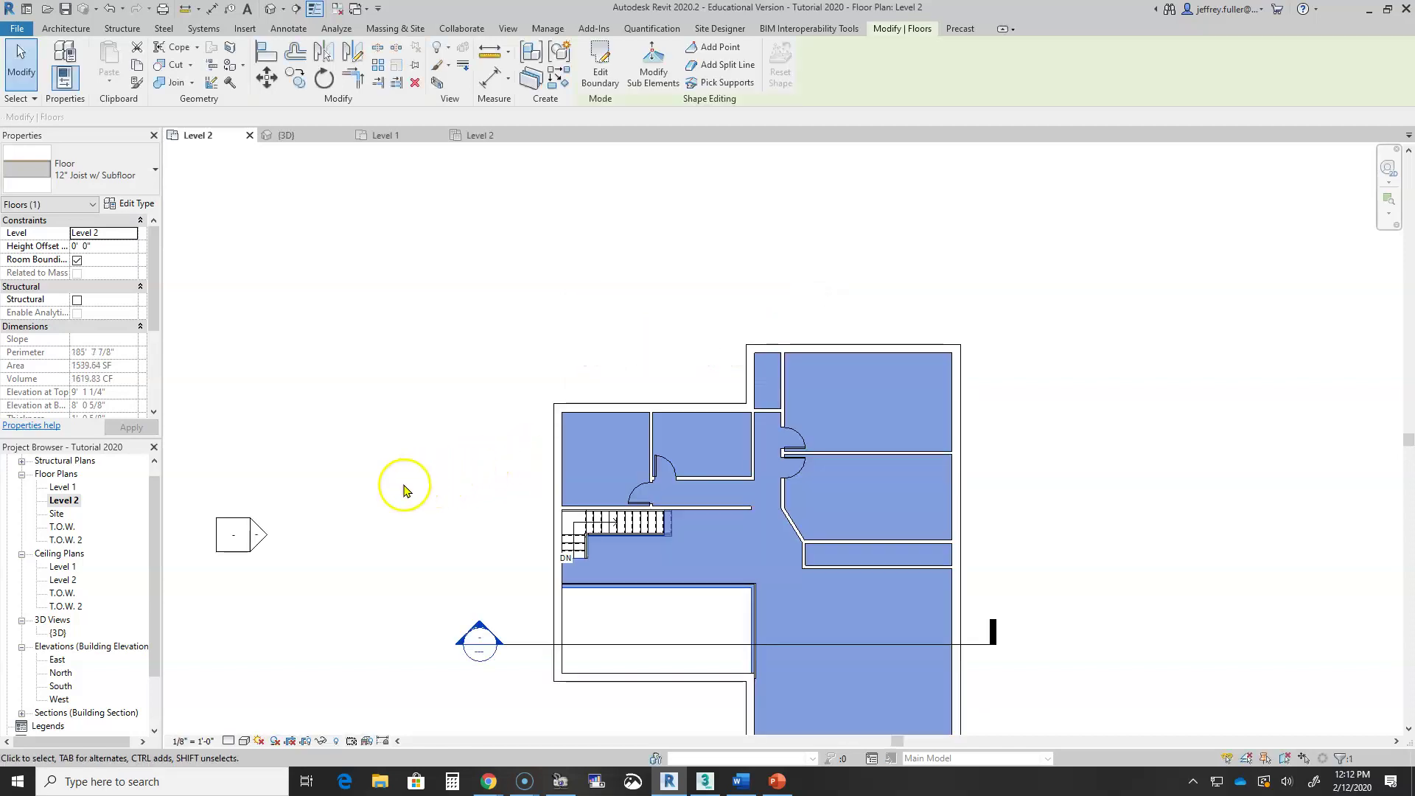
pyautogui.scroll(-2, 368, 487)
pyautogui.moveTo(551, 670); pyautogui.dragTo(610, 502, button='middle')
pyautogui.scroll(3, 622, 443)
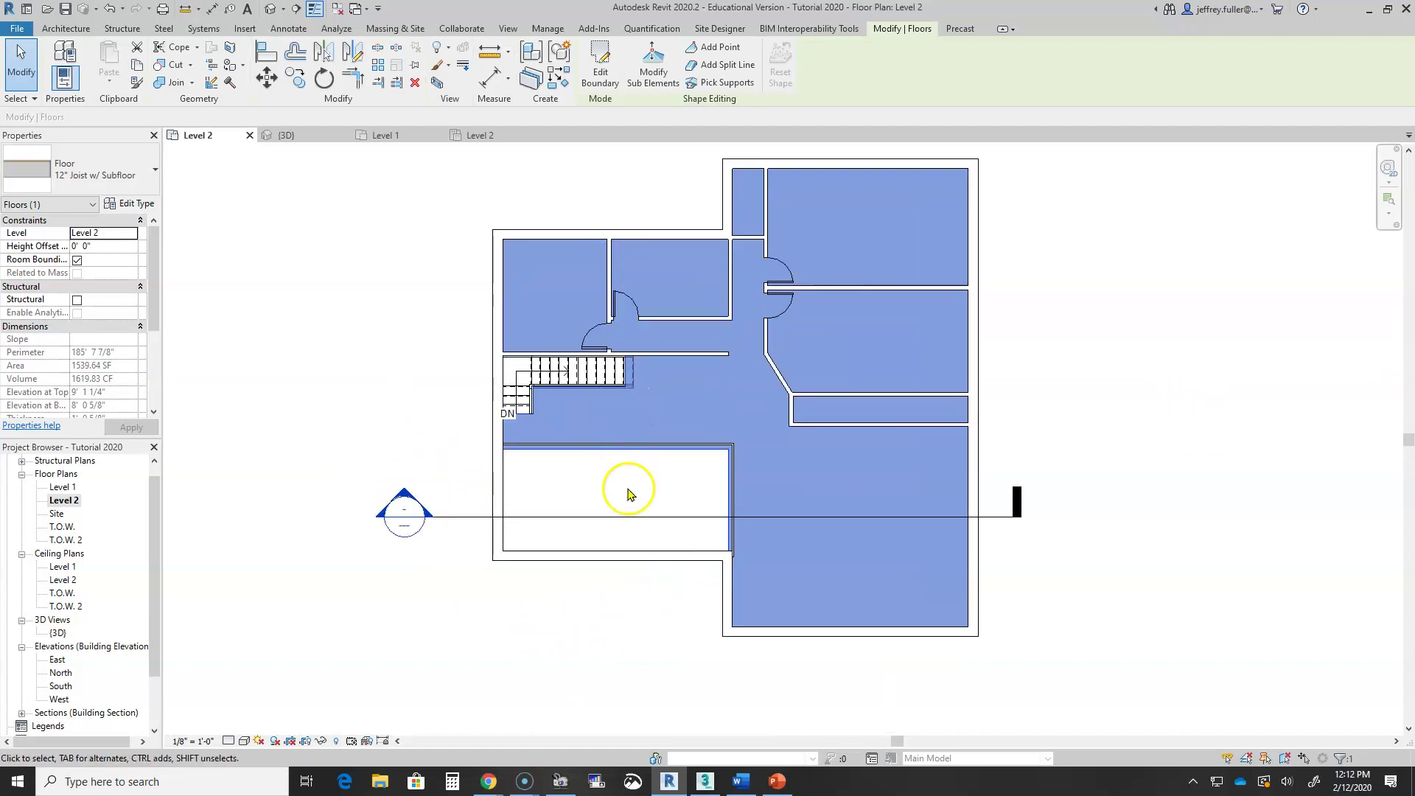
pyautogui.click(585, 483)
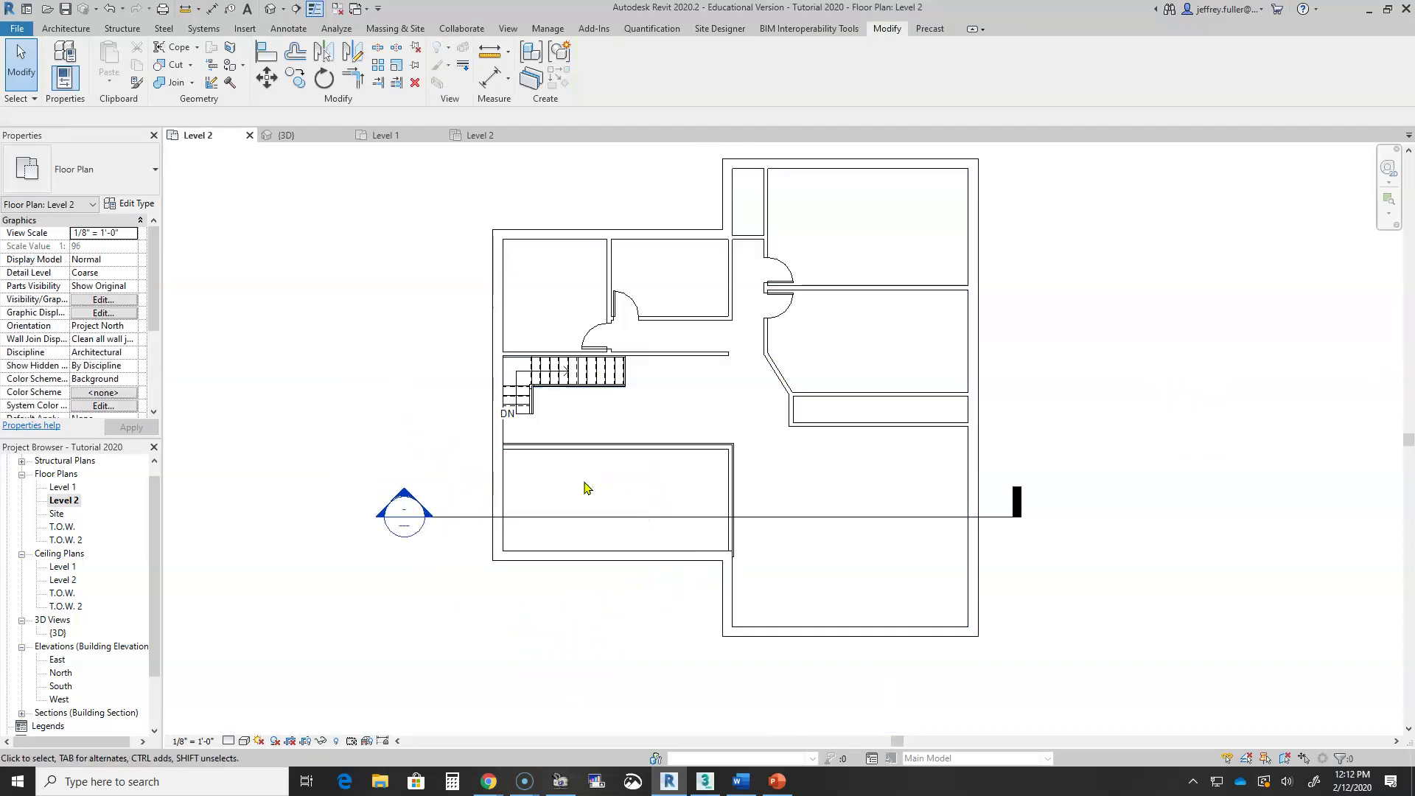
# Open the Level 1 floor plan at the small bathroom behind the stairs
pyautogui.doubleClick(67, 488)
pyautogui.scroll(-2, 678, 453)
pyautogui.moveTo(673, 472); pyautogui.dragTo(542, 532, button='middle')
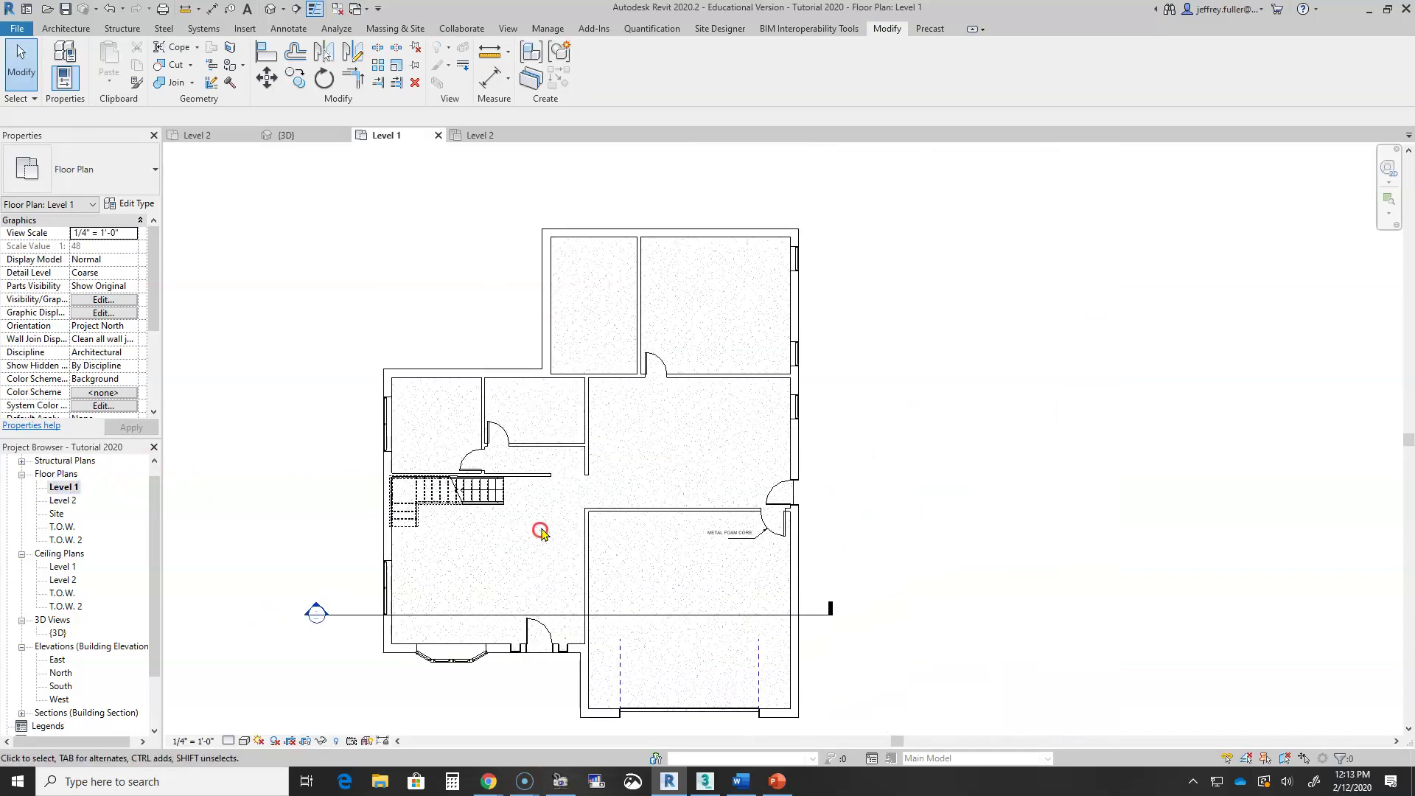
pyautogui.scroll(3, 546, 480)
pyautogui.moveTo(563, 543); pyautogui.dragTo(719, 543, button='middle')
pyautogui.scroll(3, 642, 411)
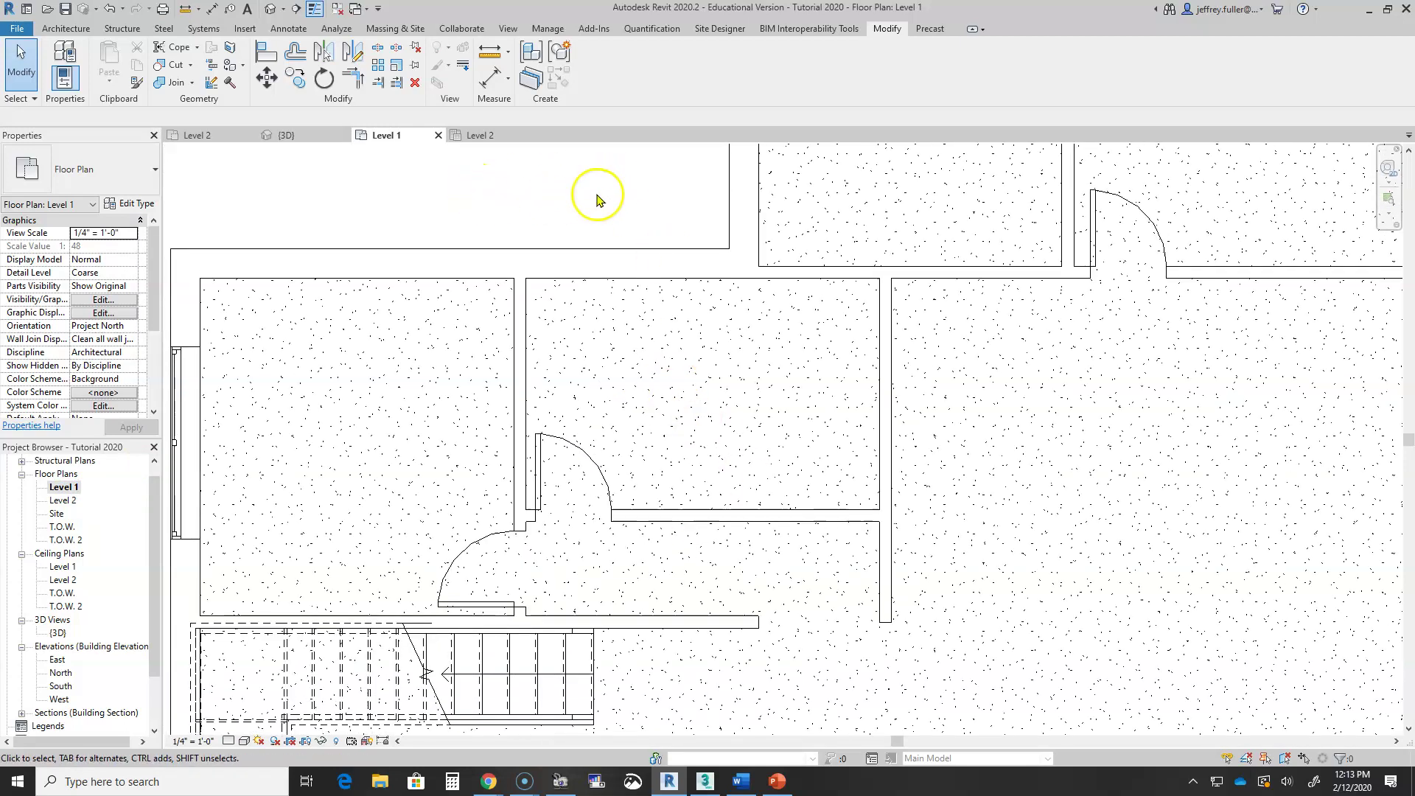
# Load the Toilet-Domestic-3D component family from the library's Plumbing, Architectural, Fixtures, Water Closets folder
pyautogui.click(65, 29)
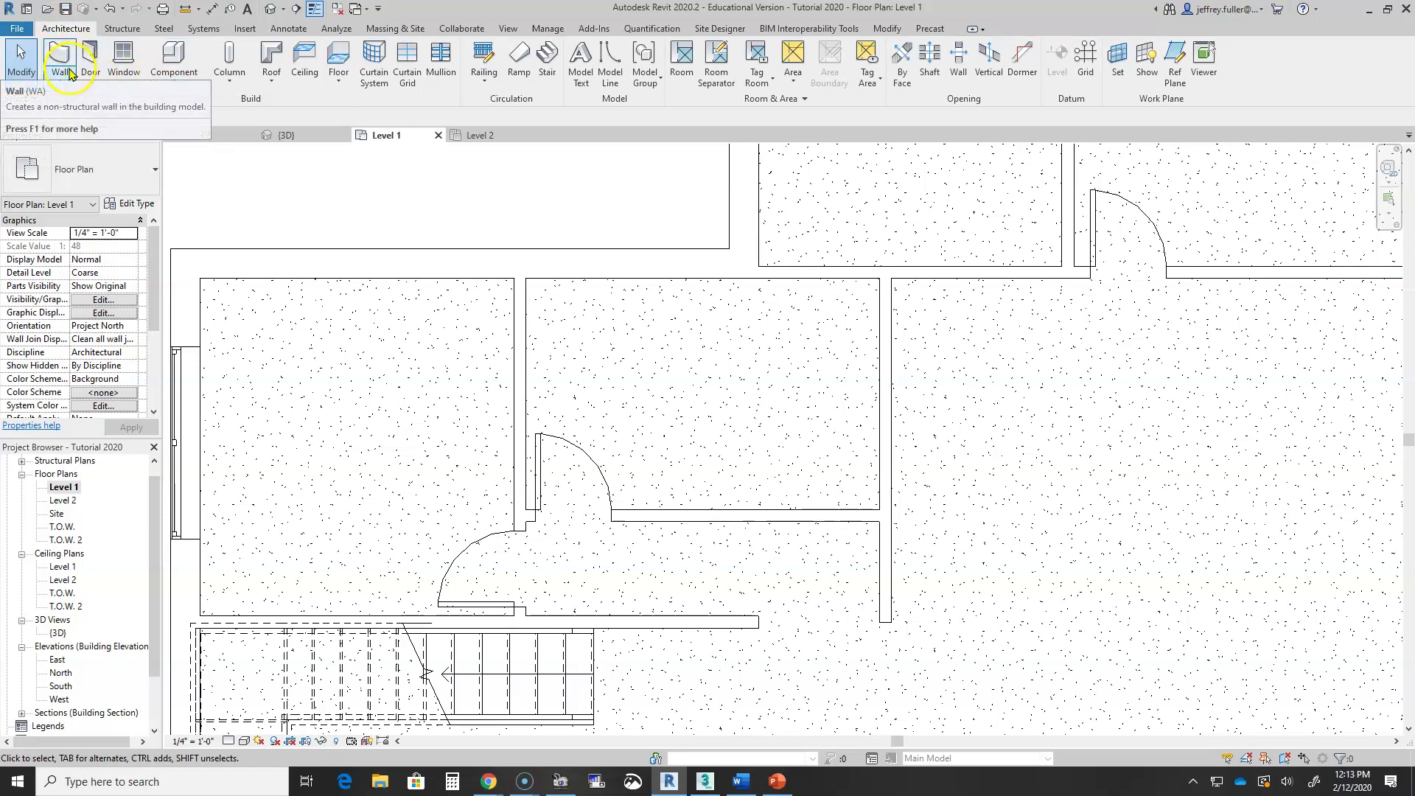
pyautogui.click(177, 57)
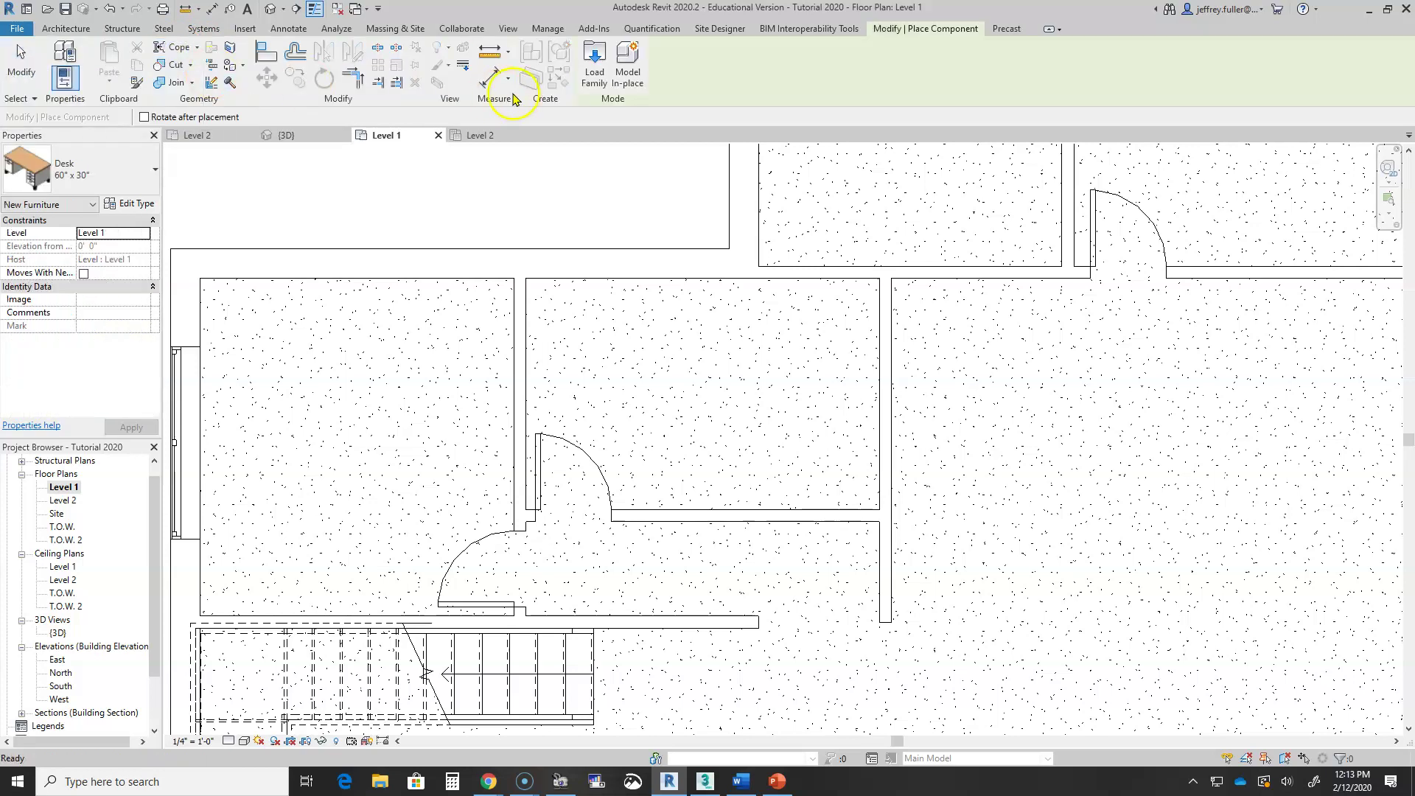
pyautogui.click(595, 62)
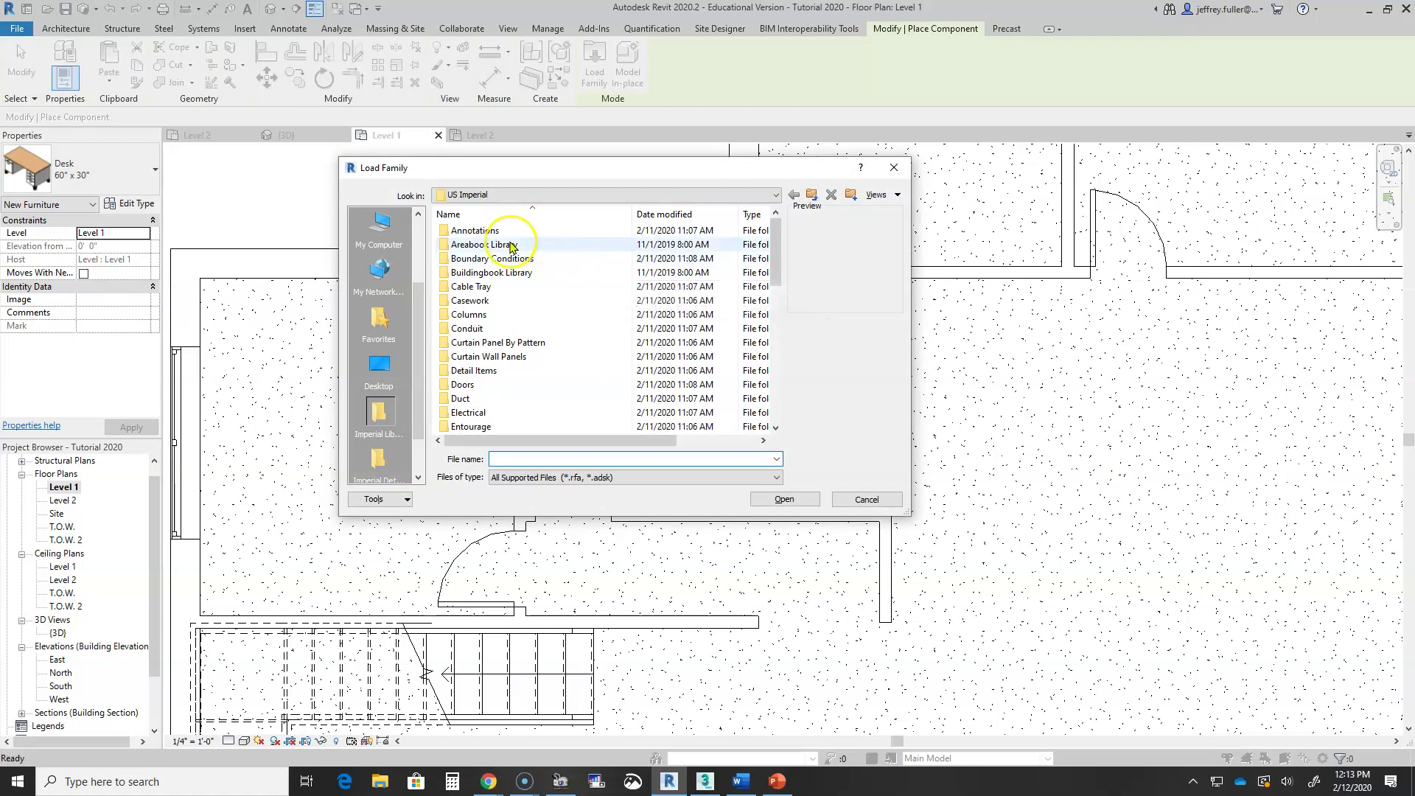
pyautogui.scroll(-4, 516, 280)
pyautogui.scroll(-1, 512, 342)
pyautogui.doubleClick(505, 357)
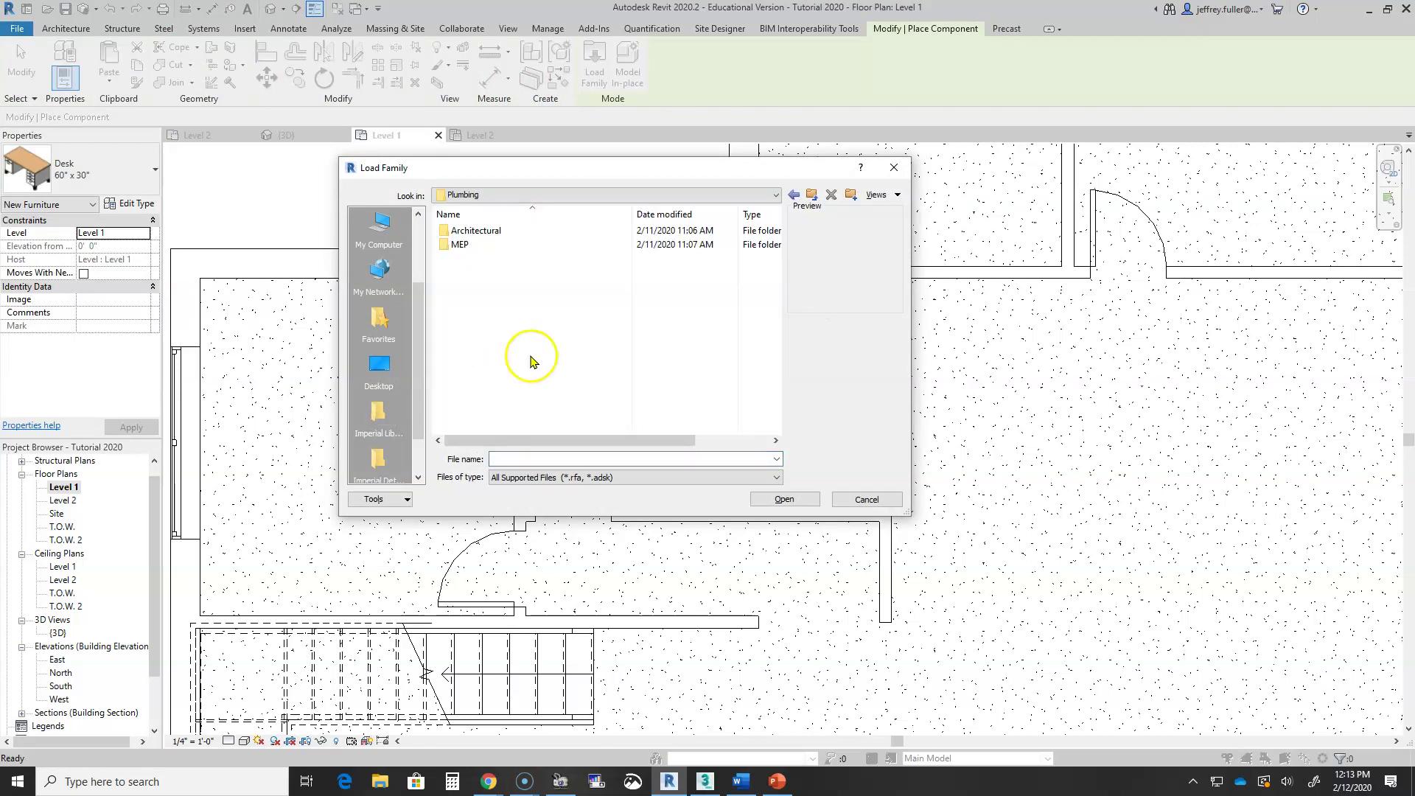
pyautogui.doubleClick(476, 232)
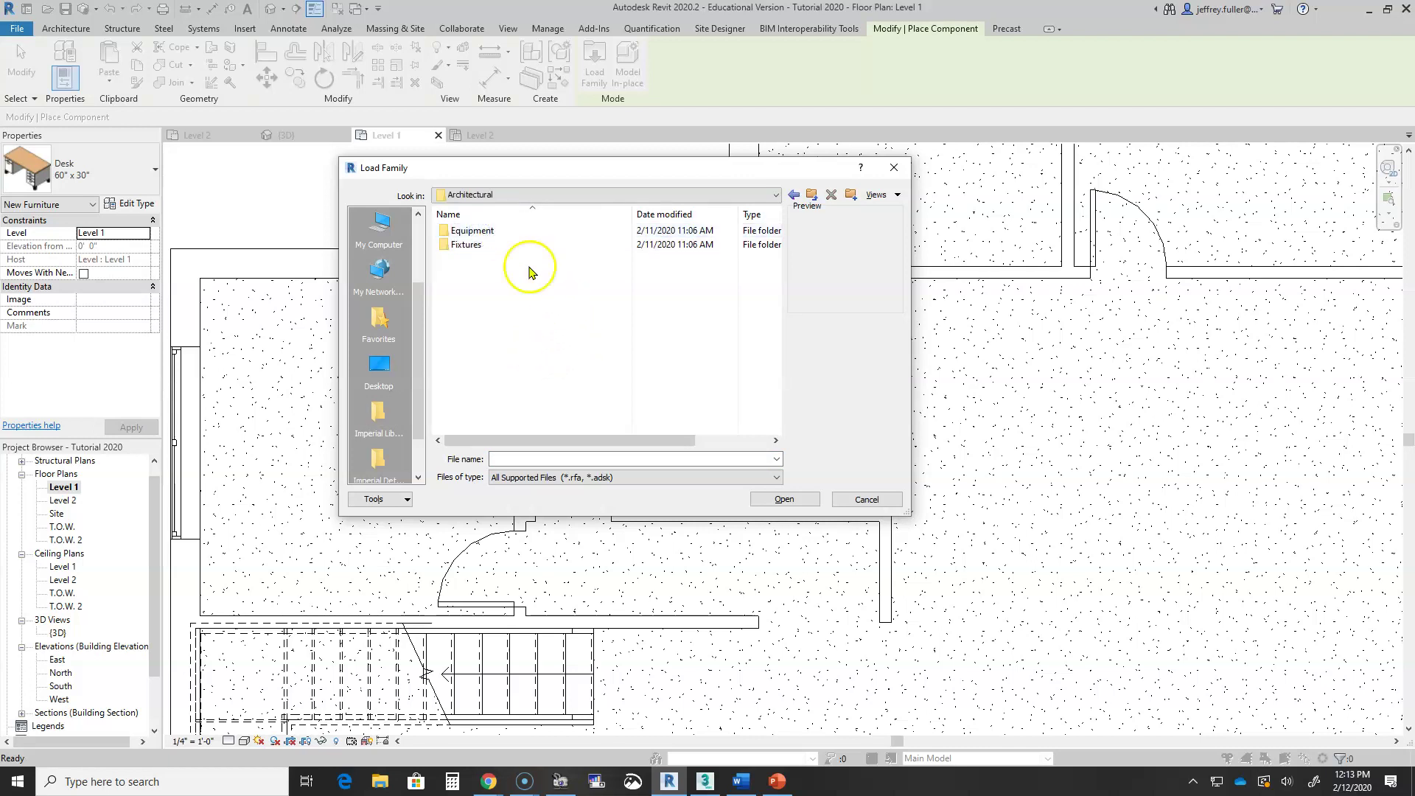
pyautogui.doubleClick(478, 245)
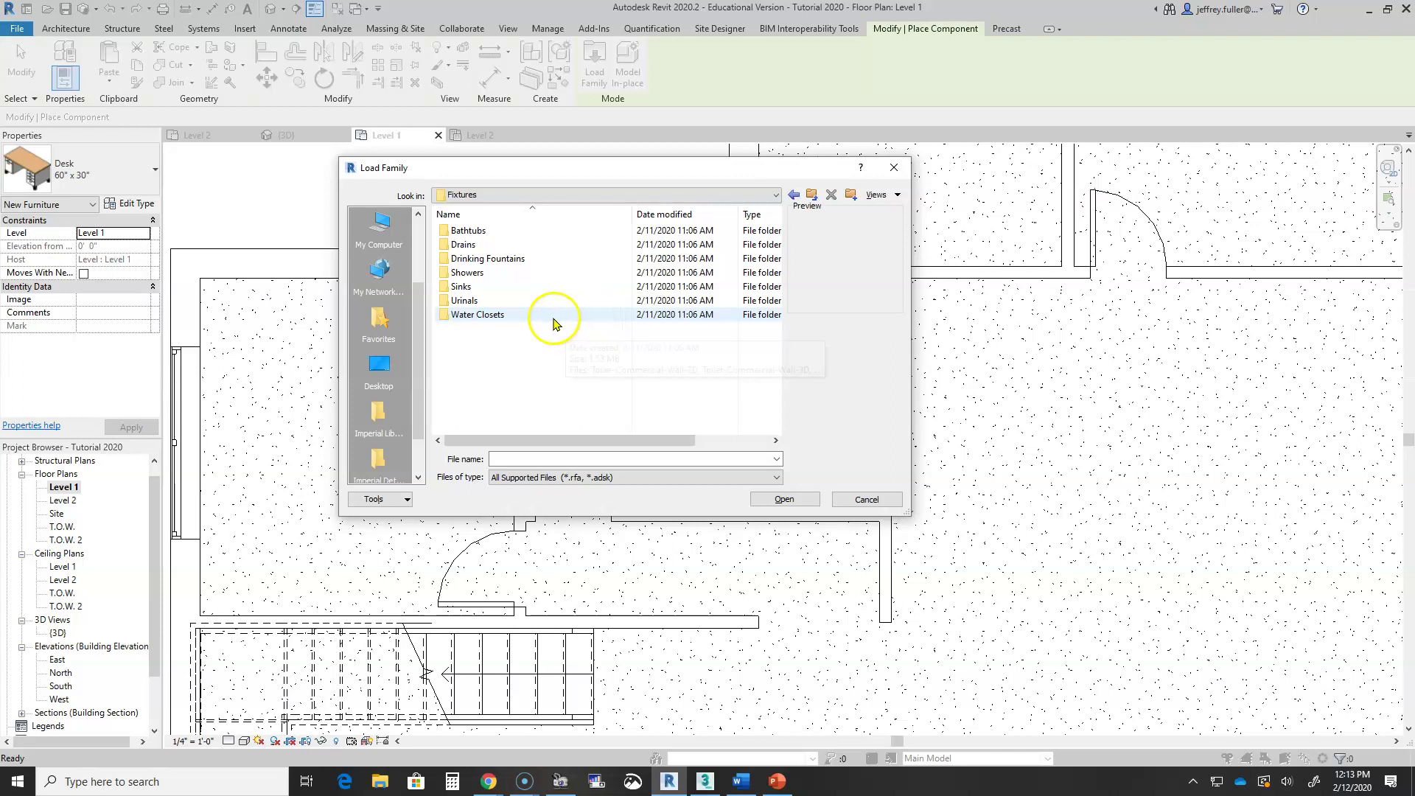
pyautogui.doubleClick(478, 315)
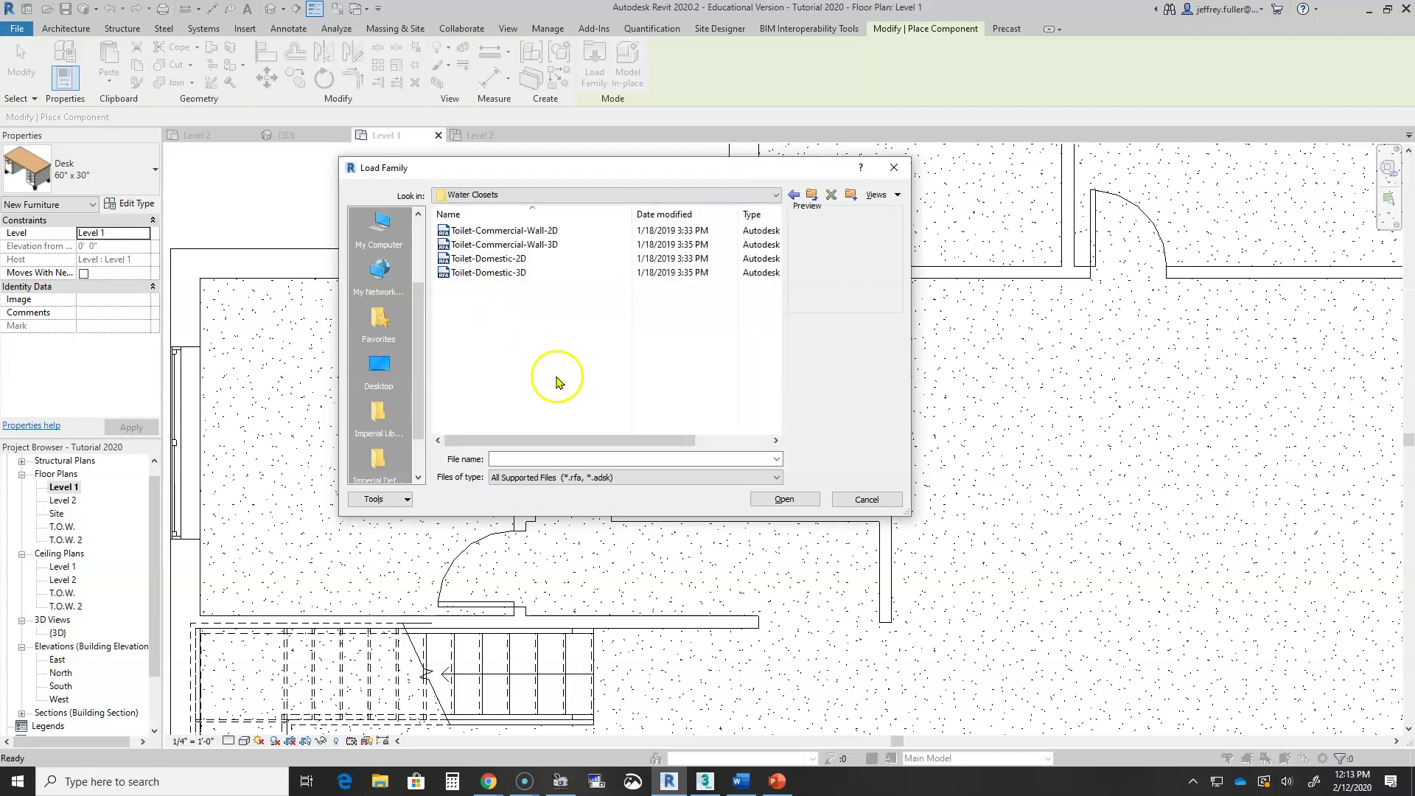
pyautogui.click(481, 274)
pyautogui.click(805, 503)
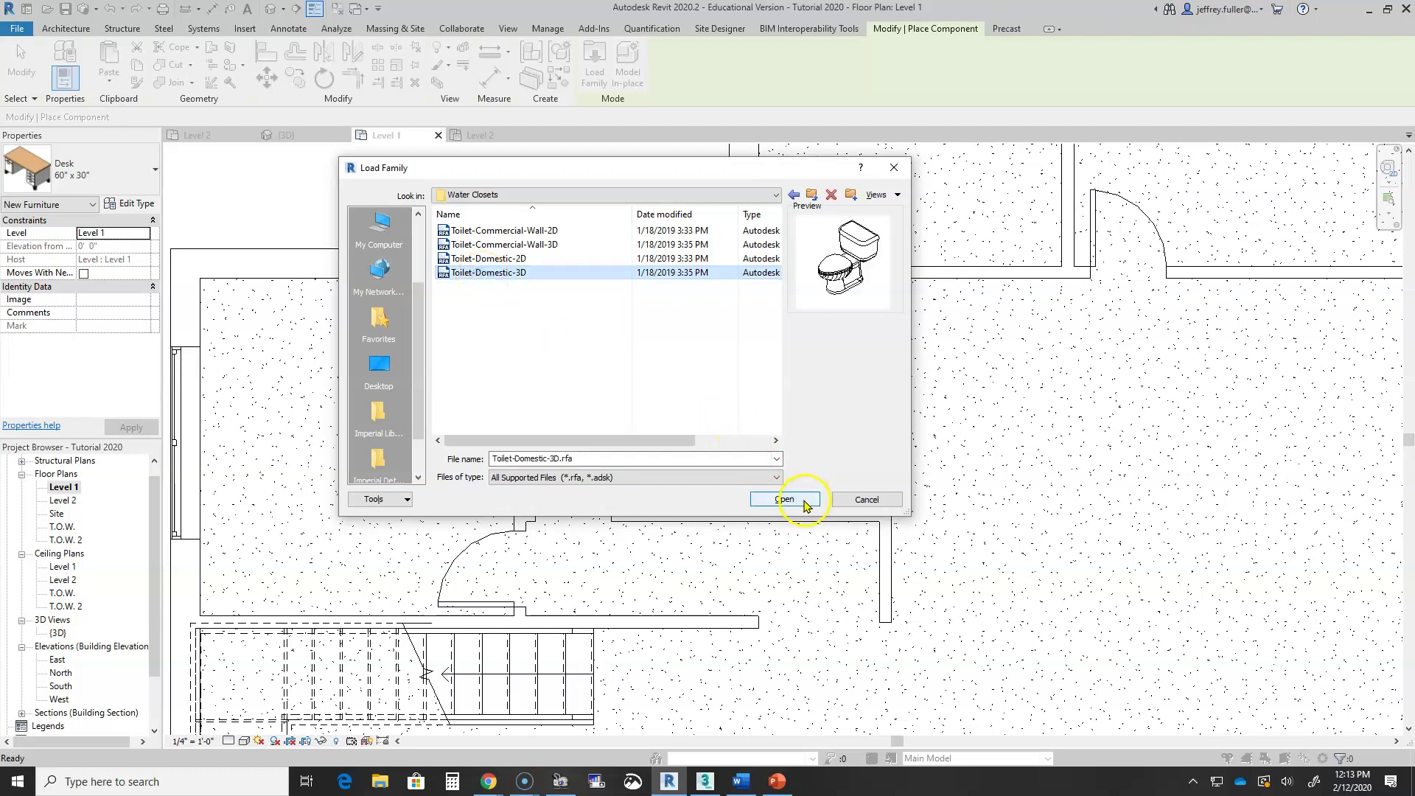
pyautogui.click(801, 503)
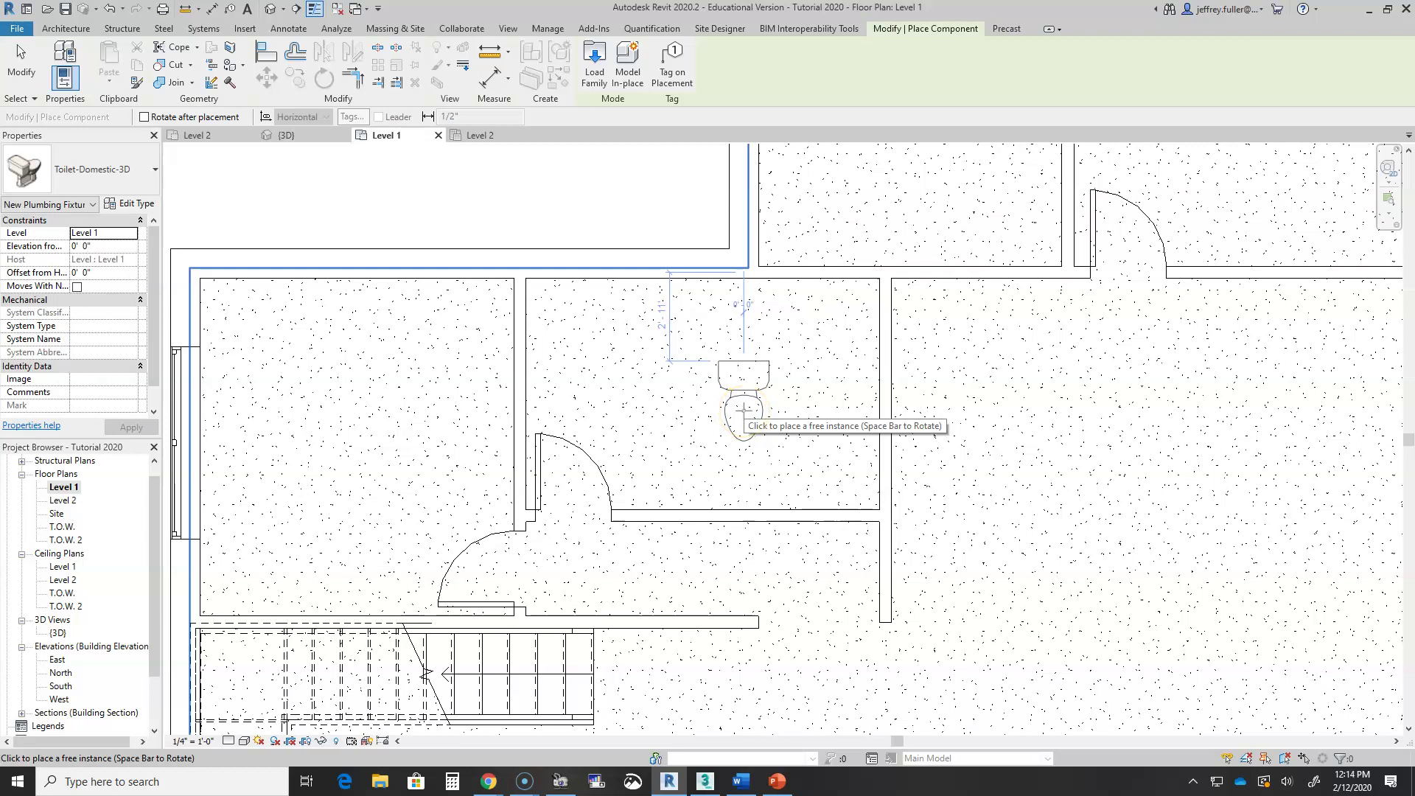
# Place one toilet in the bathroom with its tank against the rear exterior wall and finish placing
pyautogui.scroll(-2, 743, 410)
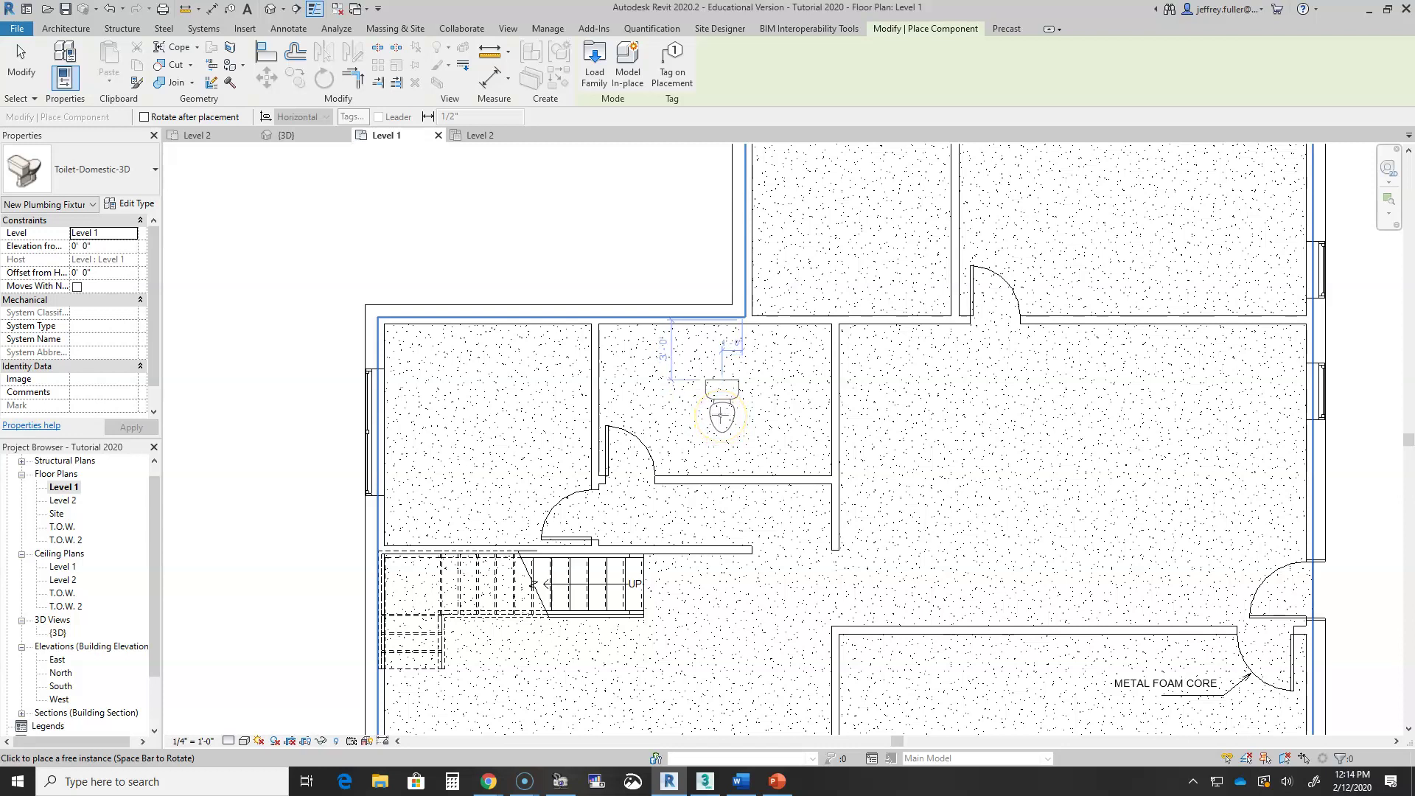
pyautogui.press('space')
pyautogui.press('space')
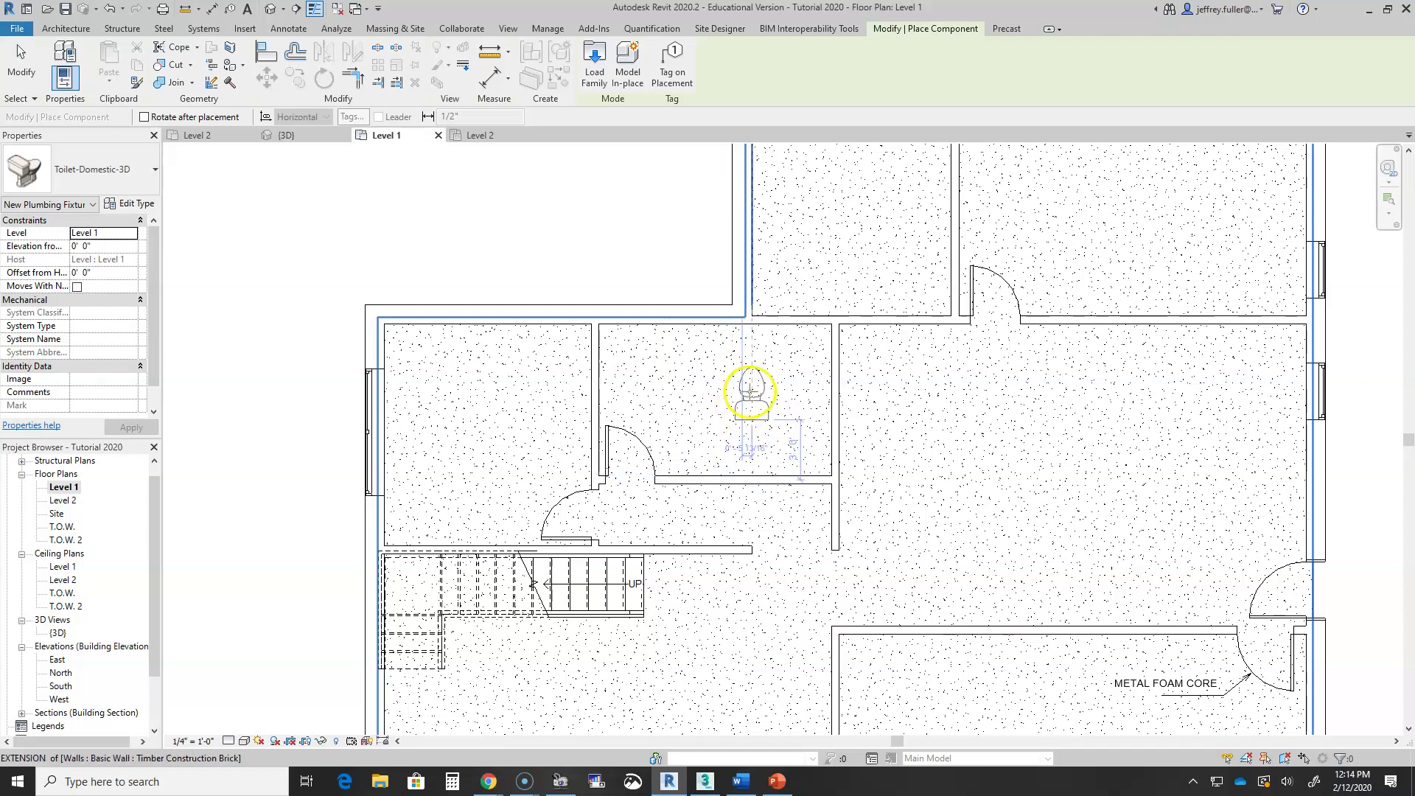
pyautogui.press('space')
pyautogui.press('space')
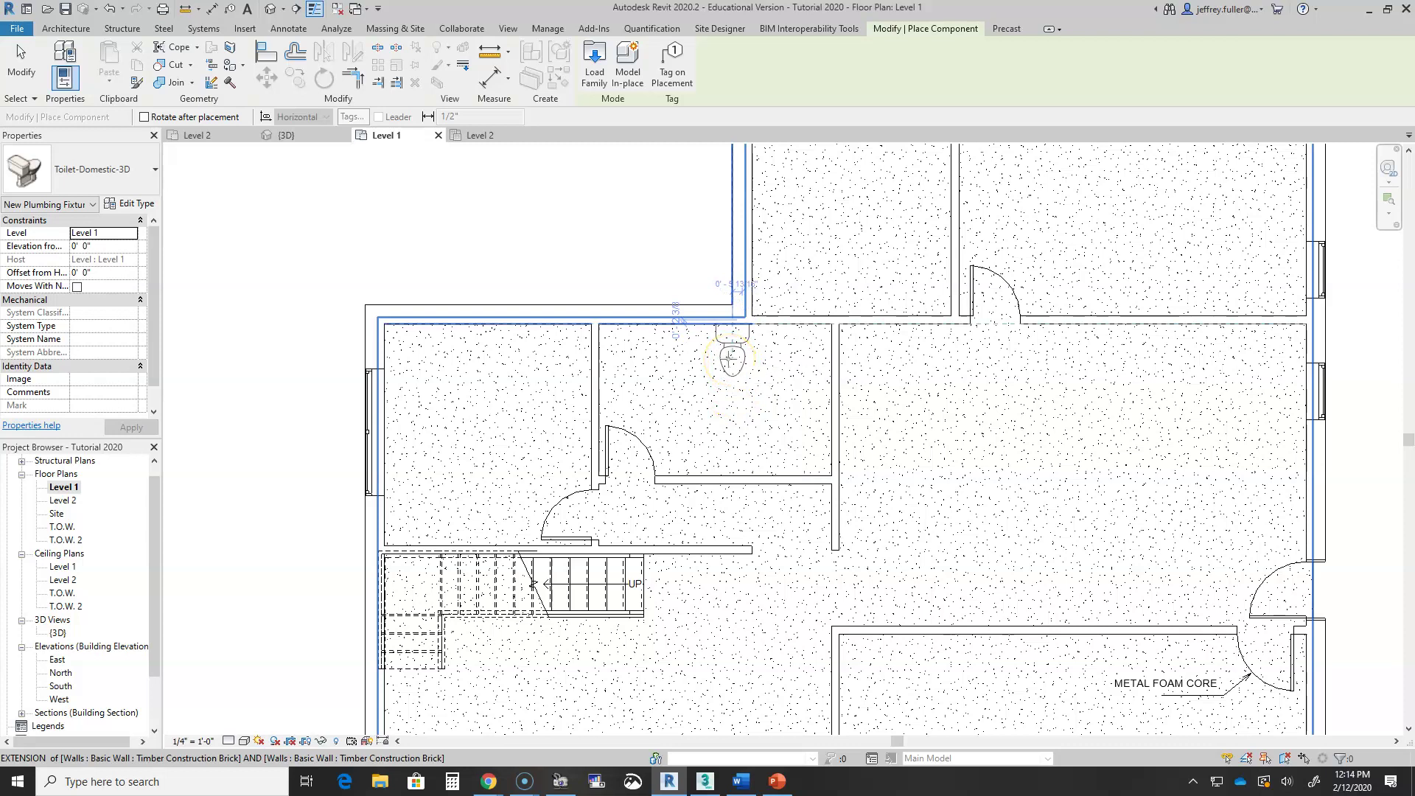
pyautogui.click(730, 356)
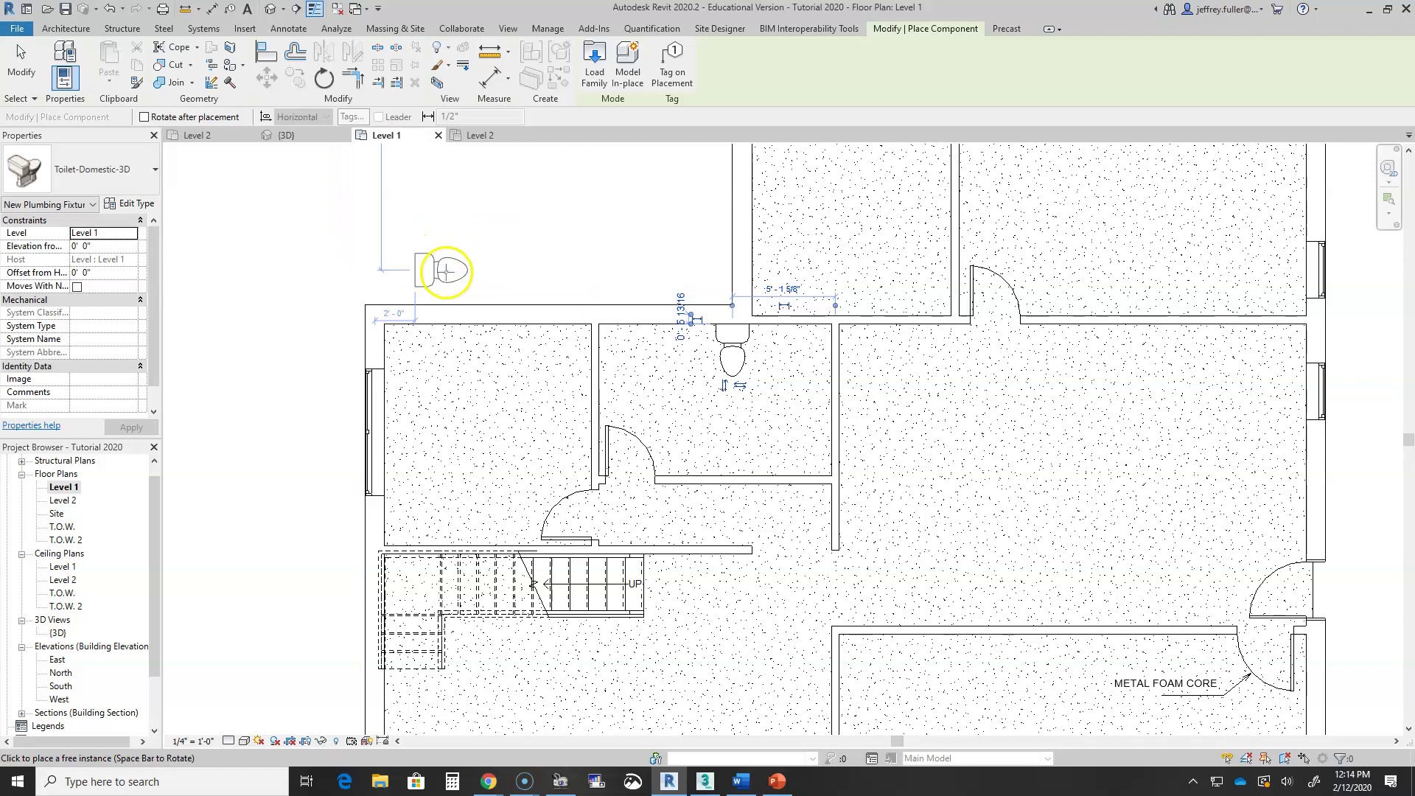
pyautogui.scroll(-2, 679, 380)
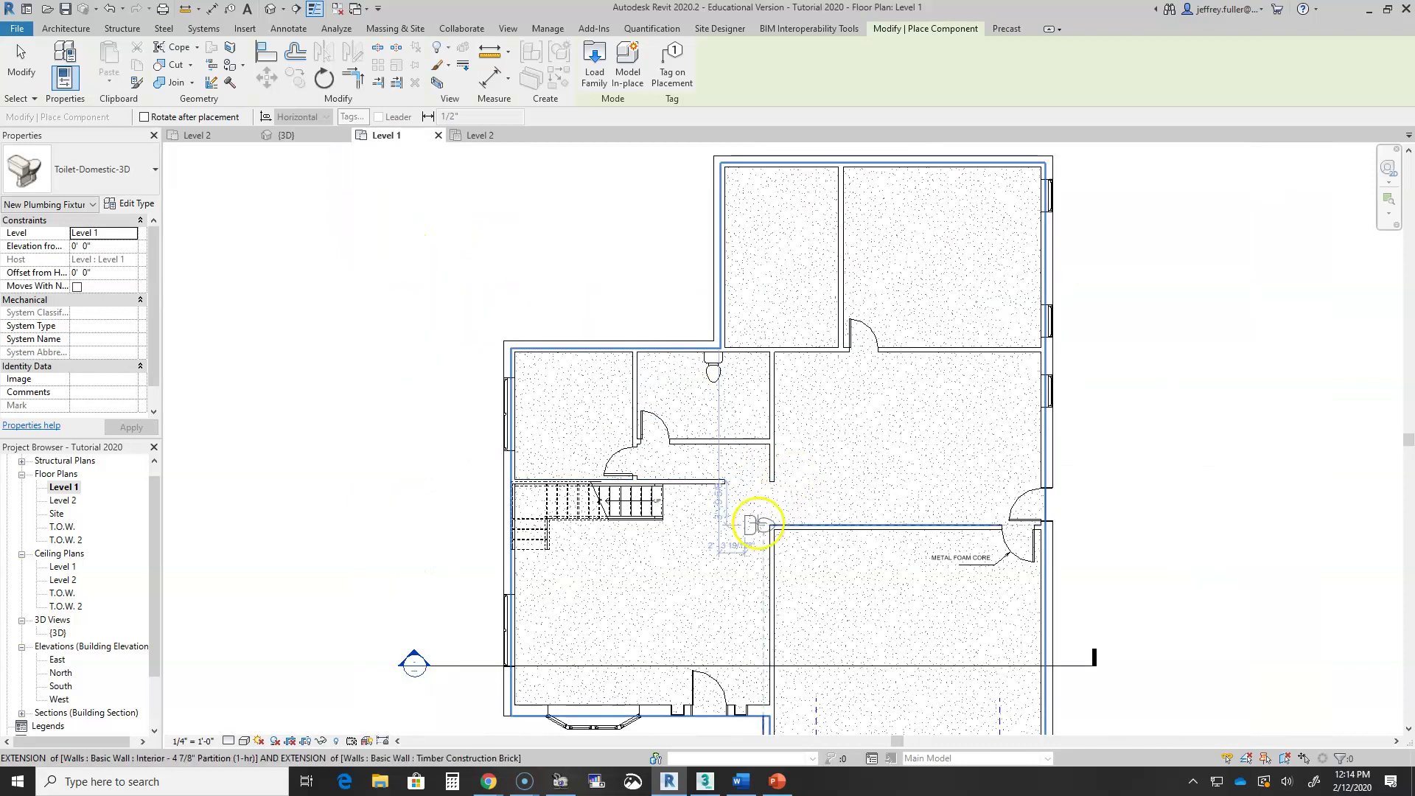
pyautogui.press('Escape')
pyautogui.press('Escape')
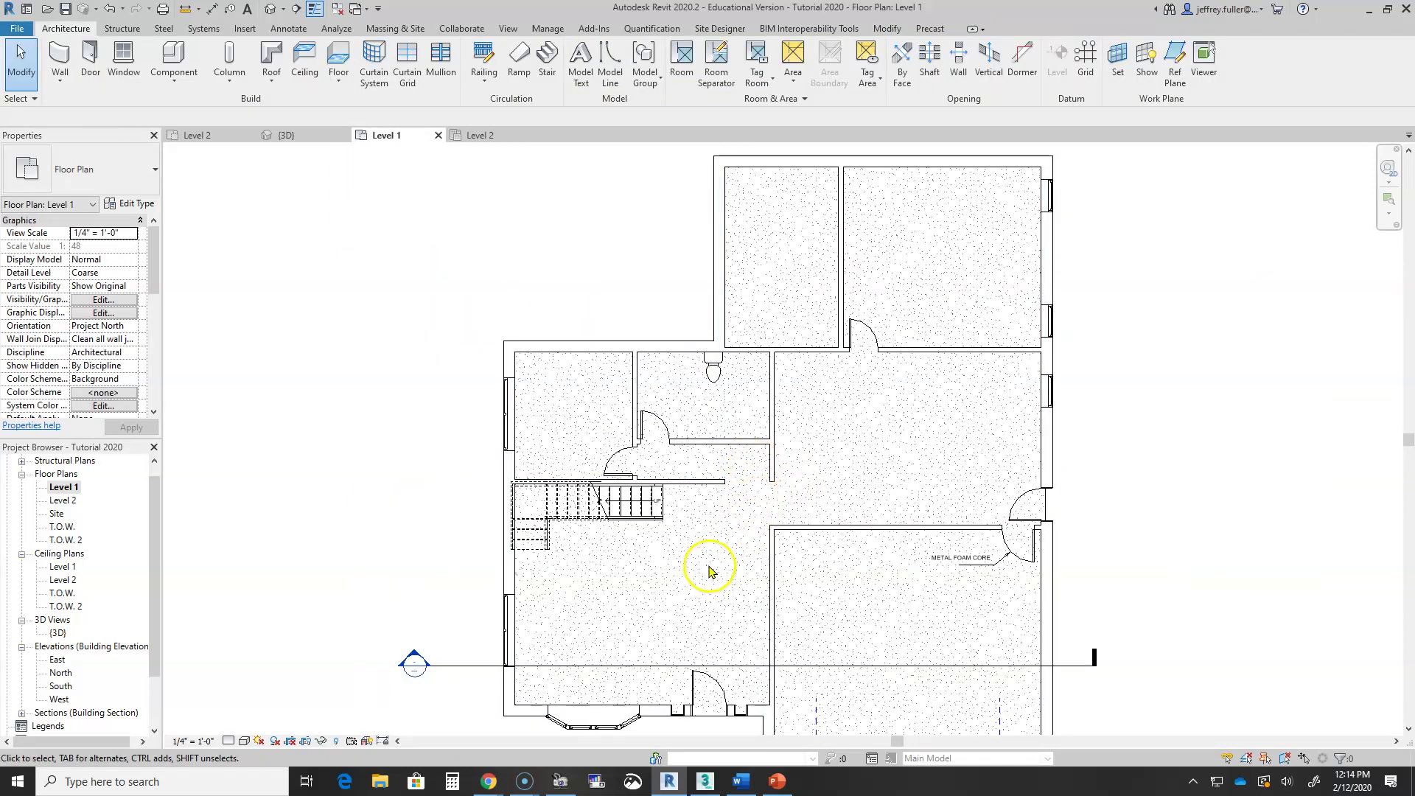
# Load the Tub-Rectangular-3D component family from the Bathtubs folder of the plumbing fixtures library
pyautogui.moveTo(711, 569); pyautogui.dragTo(648, 553, button='middle')
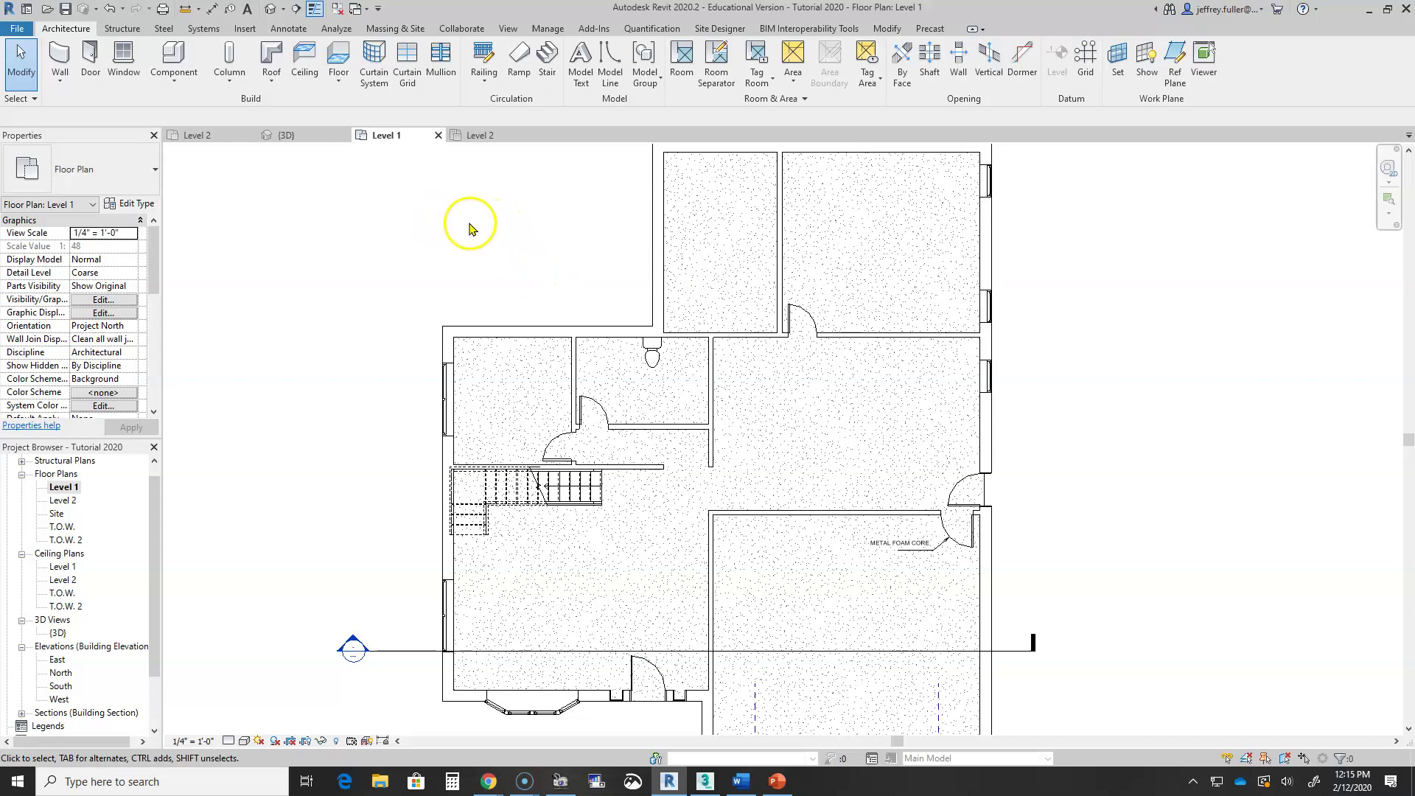
pyautogui.click(174, 58)
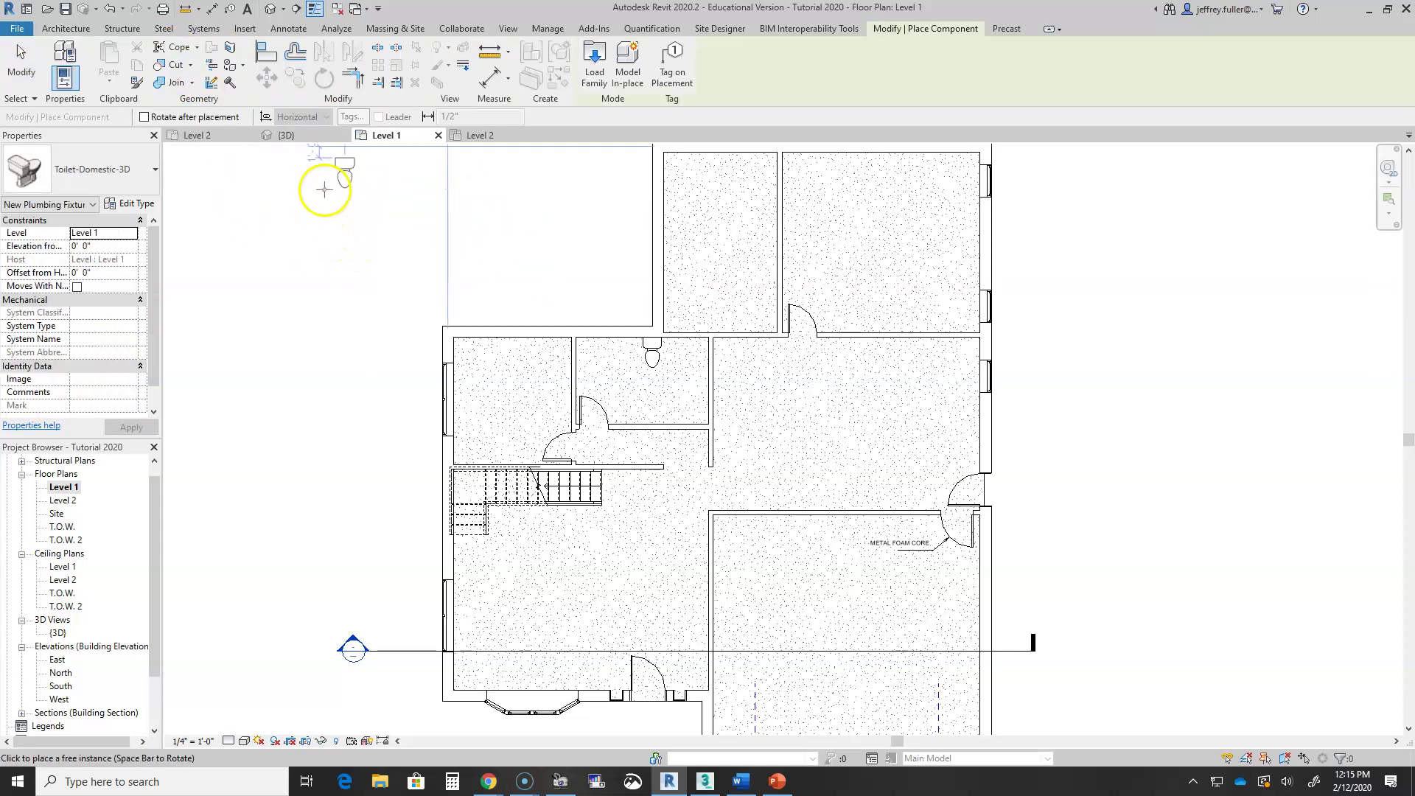
pyautogui.click(596, 59)
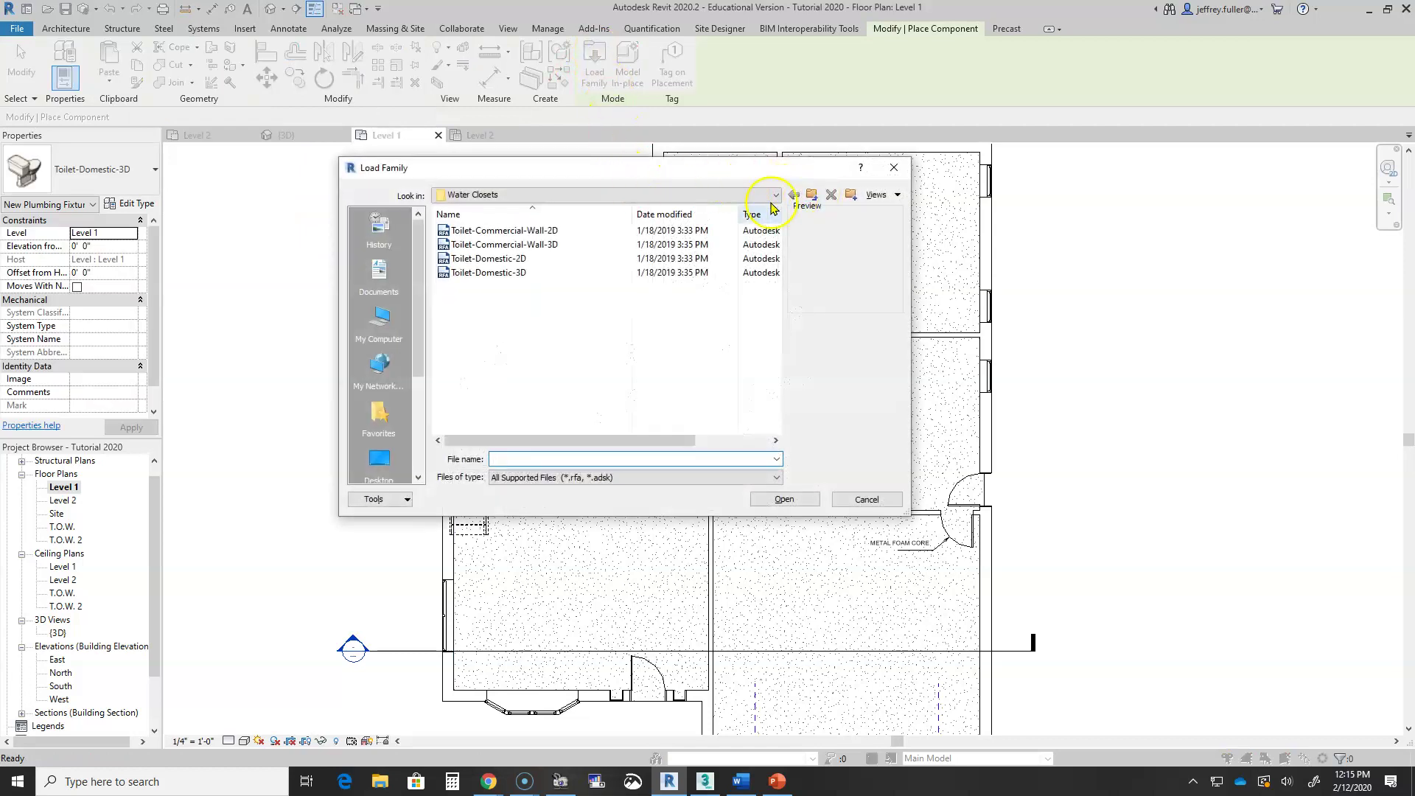
pyautogui.click(812, 196)
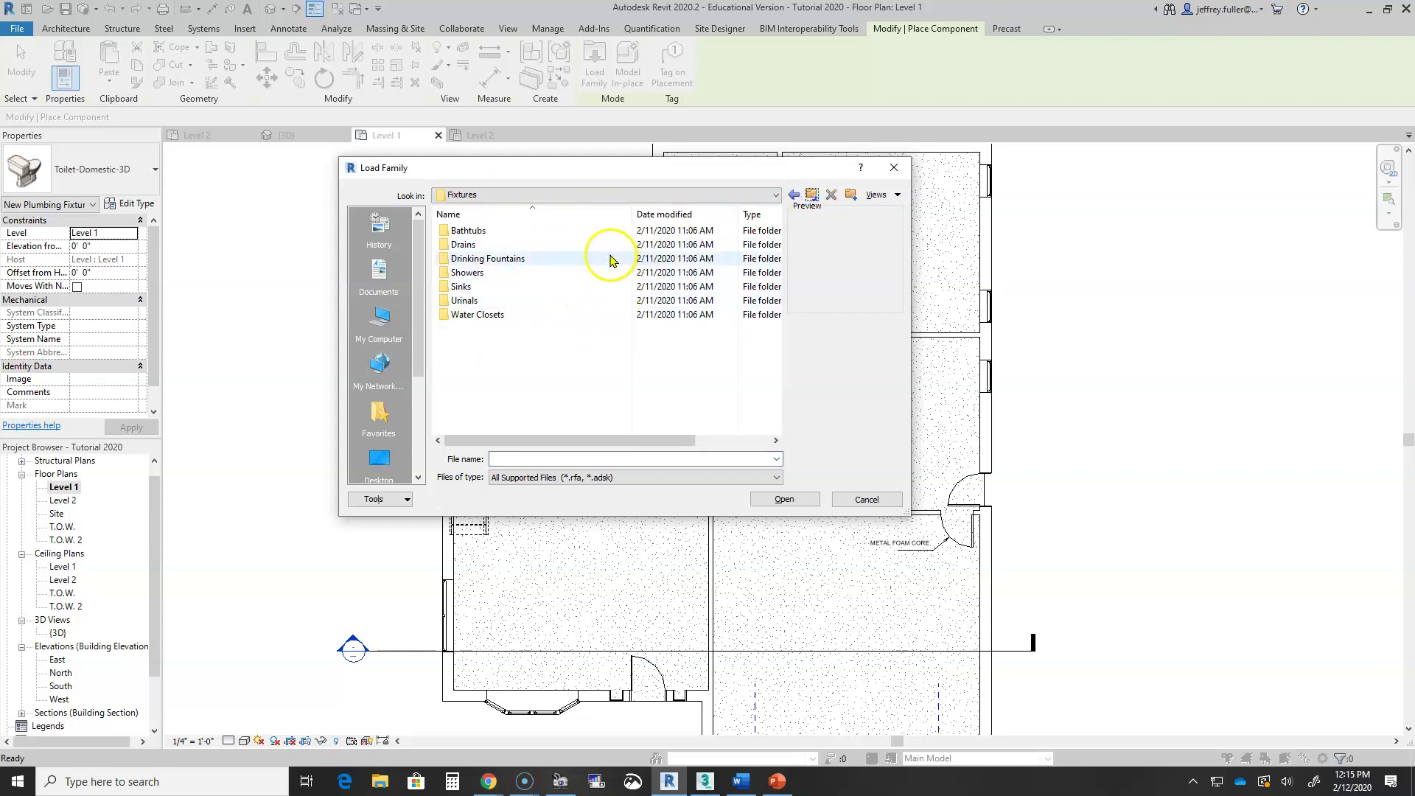
pyautogui.click(489, 232)
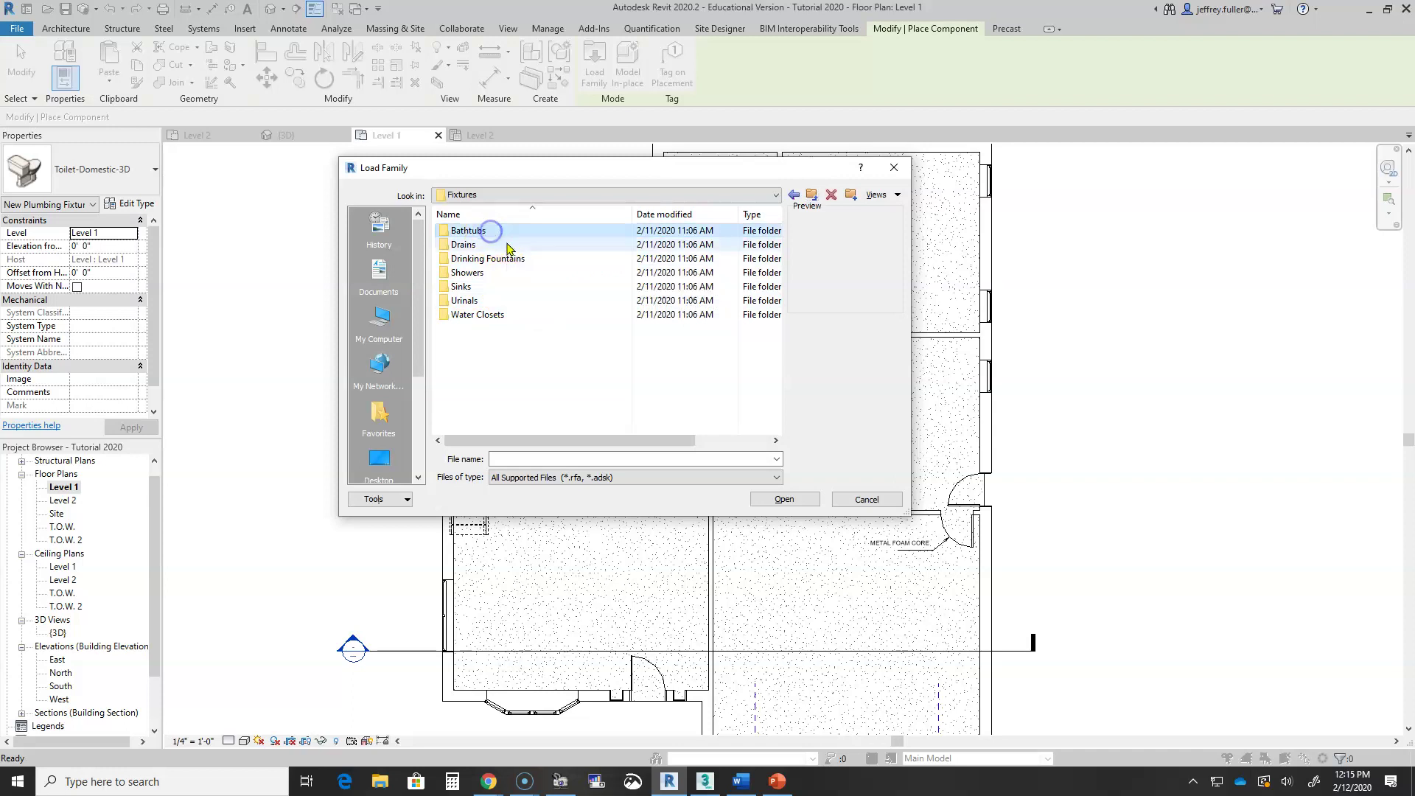
pyautogui.click(780, 502)
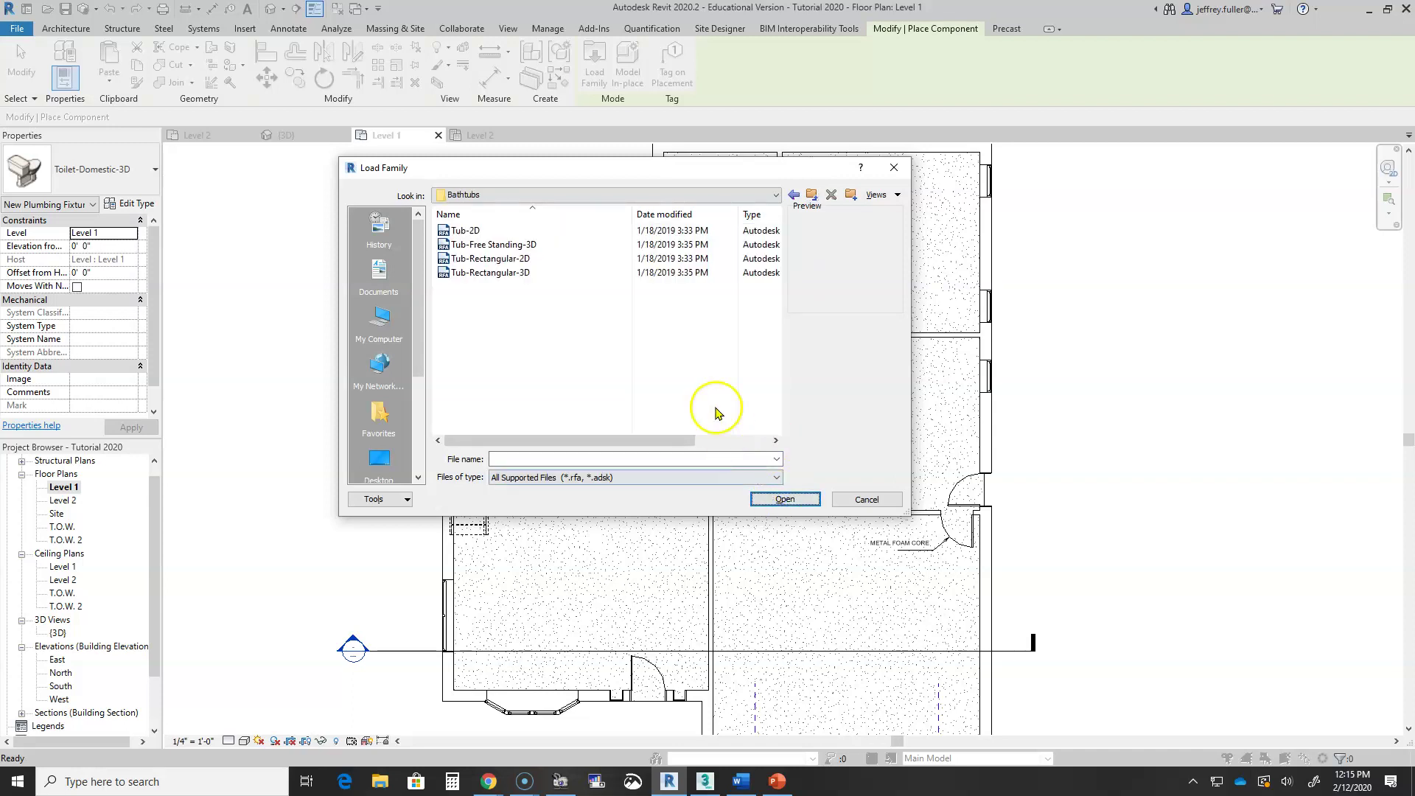
pyautogui.click(506, 275)
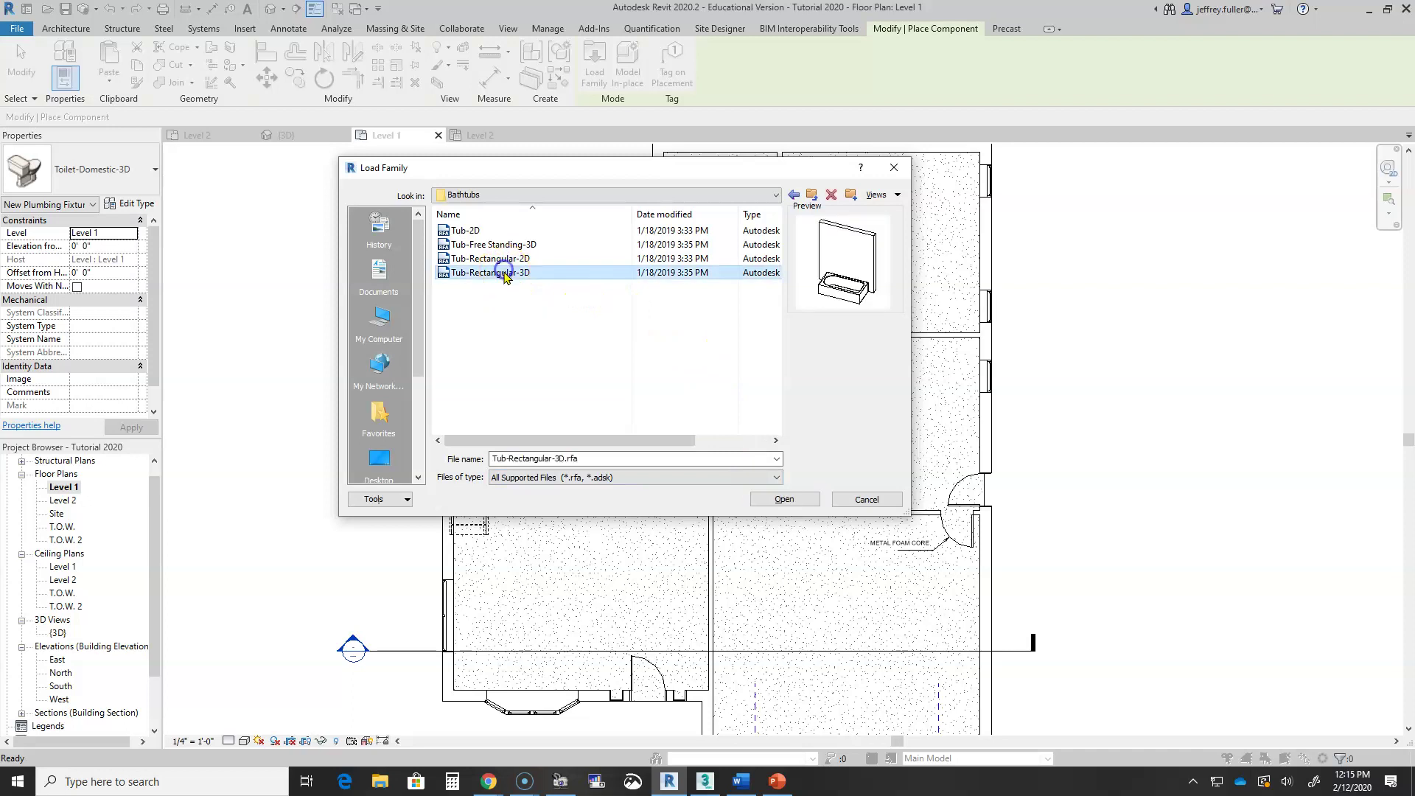
pyautogui.click(785, 500)
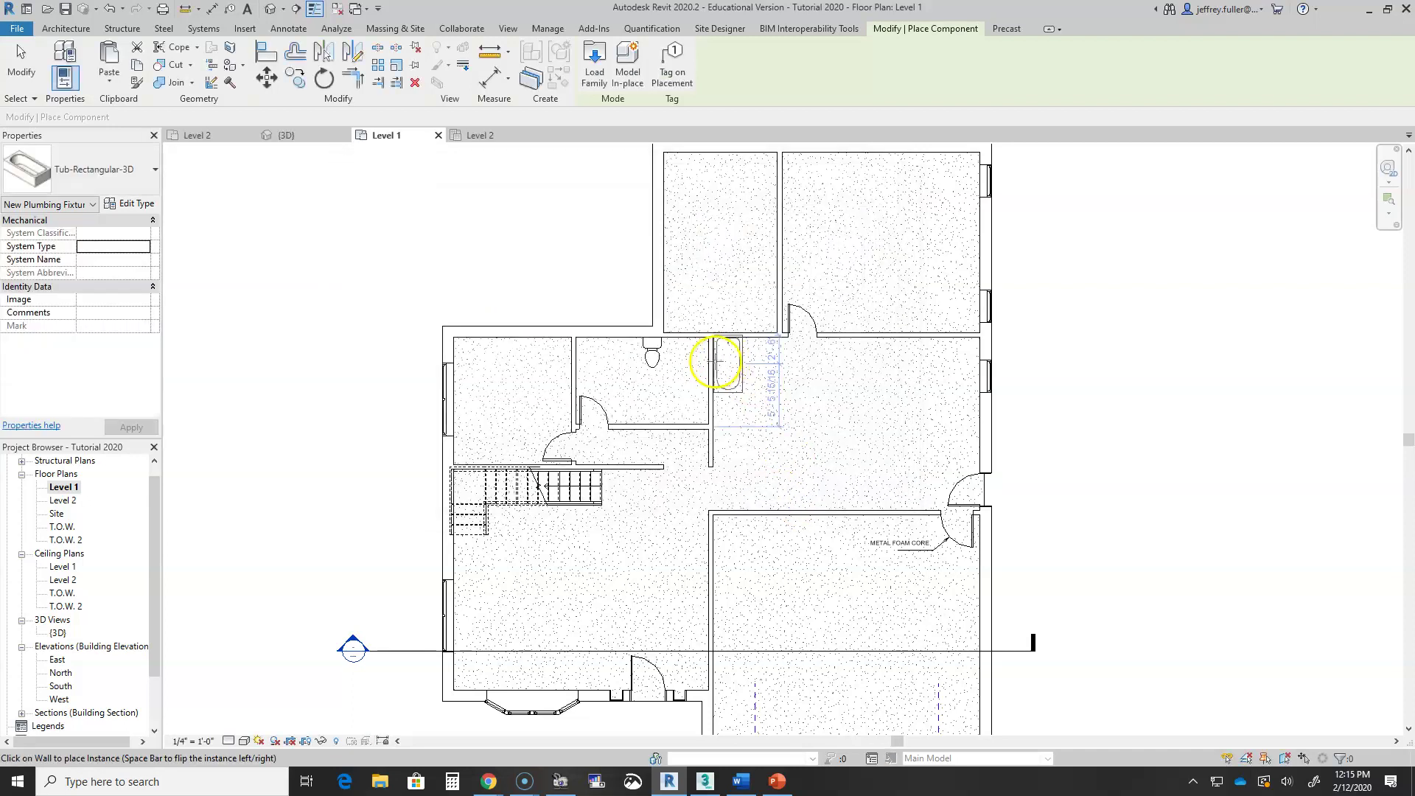
# Place the tub on the bathroom's partition in the rear corner beside the toilet, flipped so its drain end faces the rear wall
pyautogui.scroll(3, 698, 371)
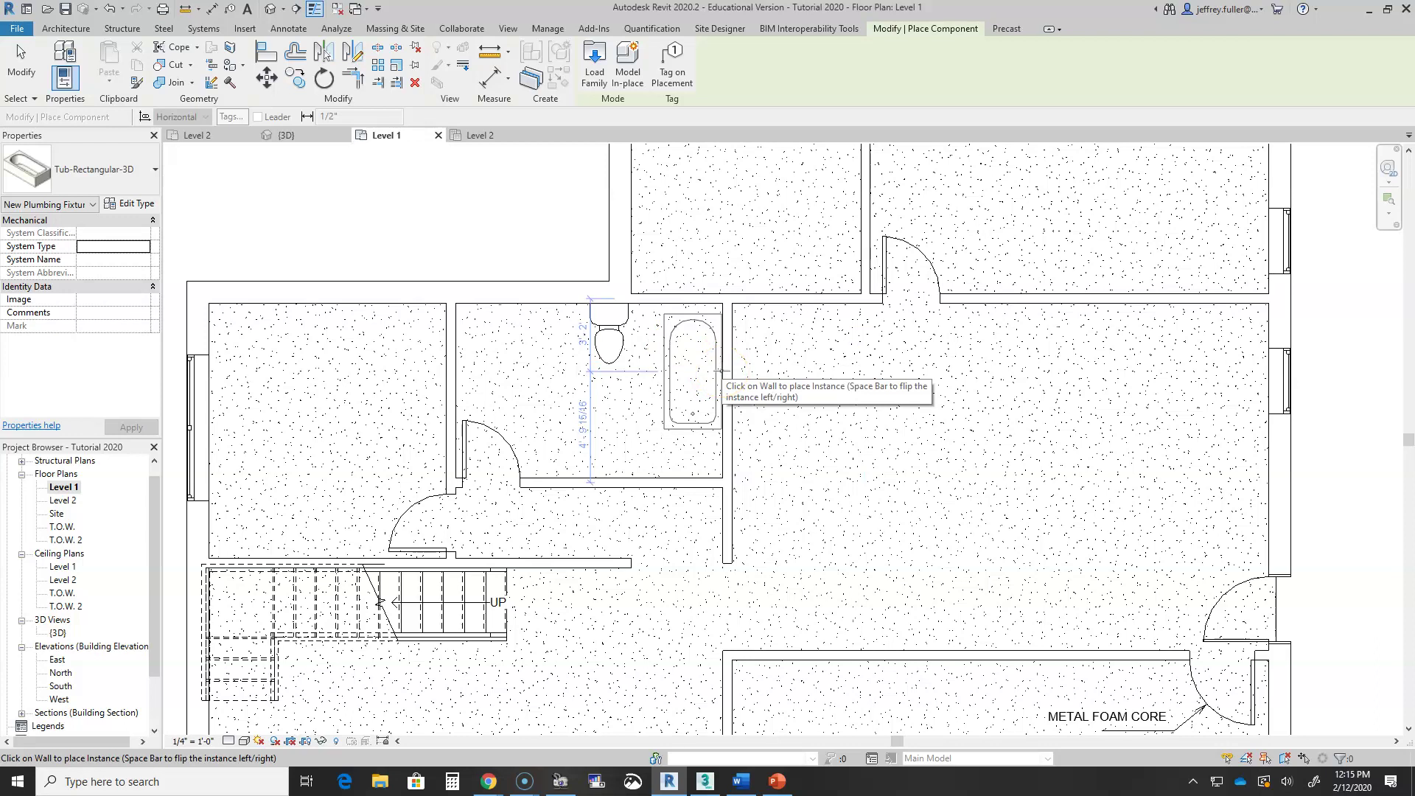
pyautogui.press('space')
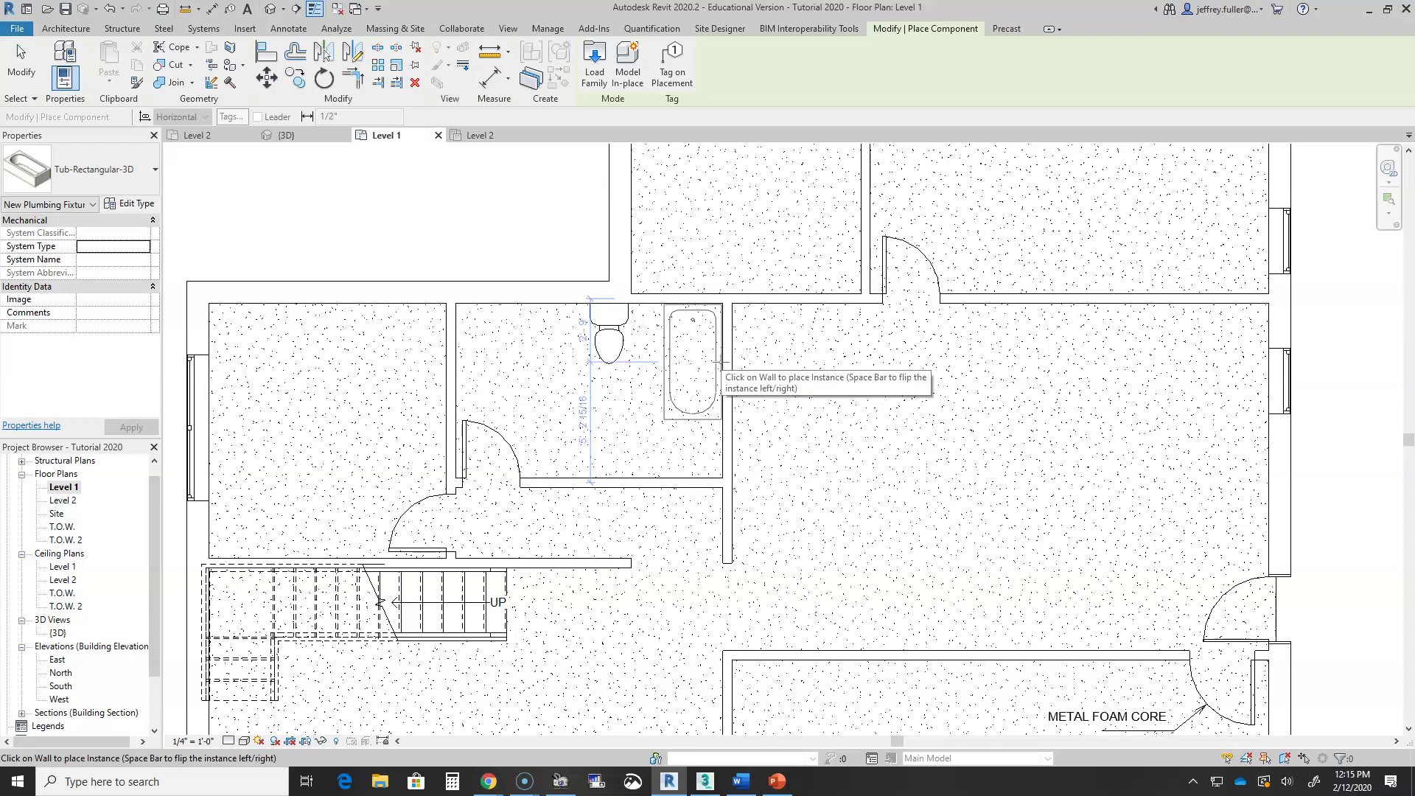
pyautogui.click(720, 362)
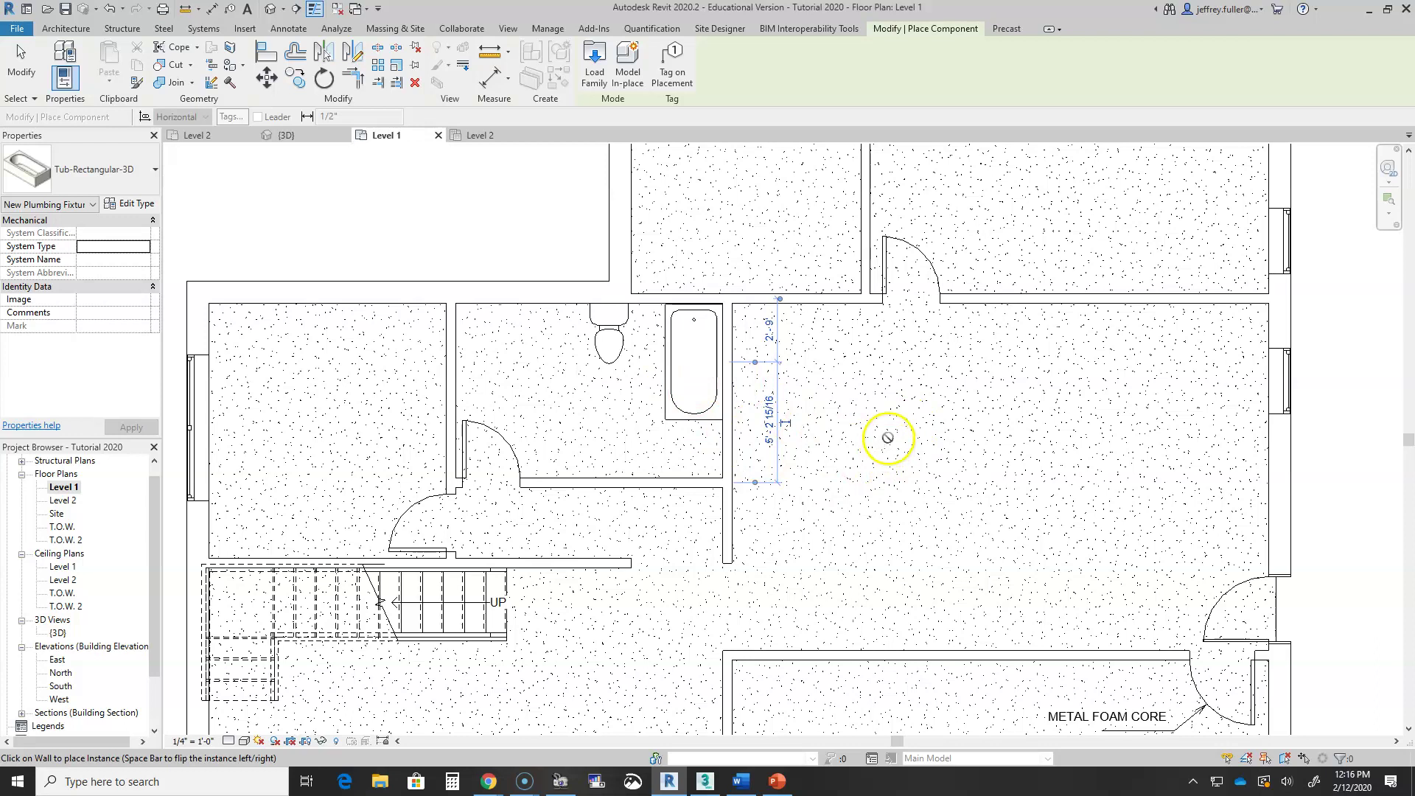
pyautogui.press('Escape')
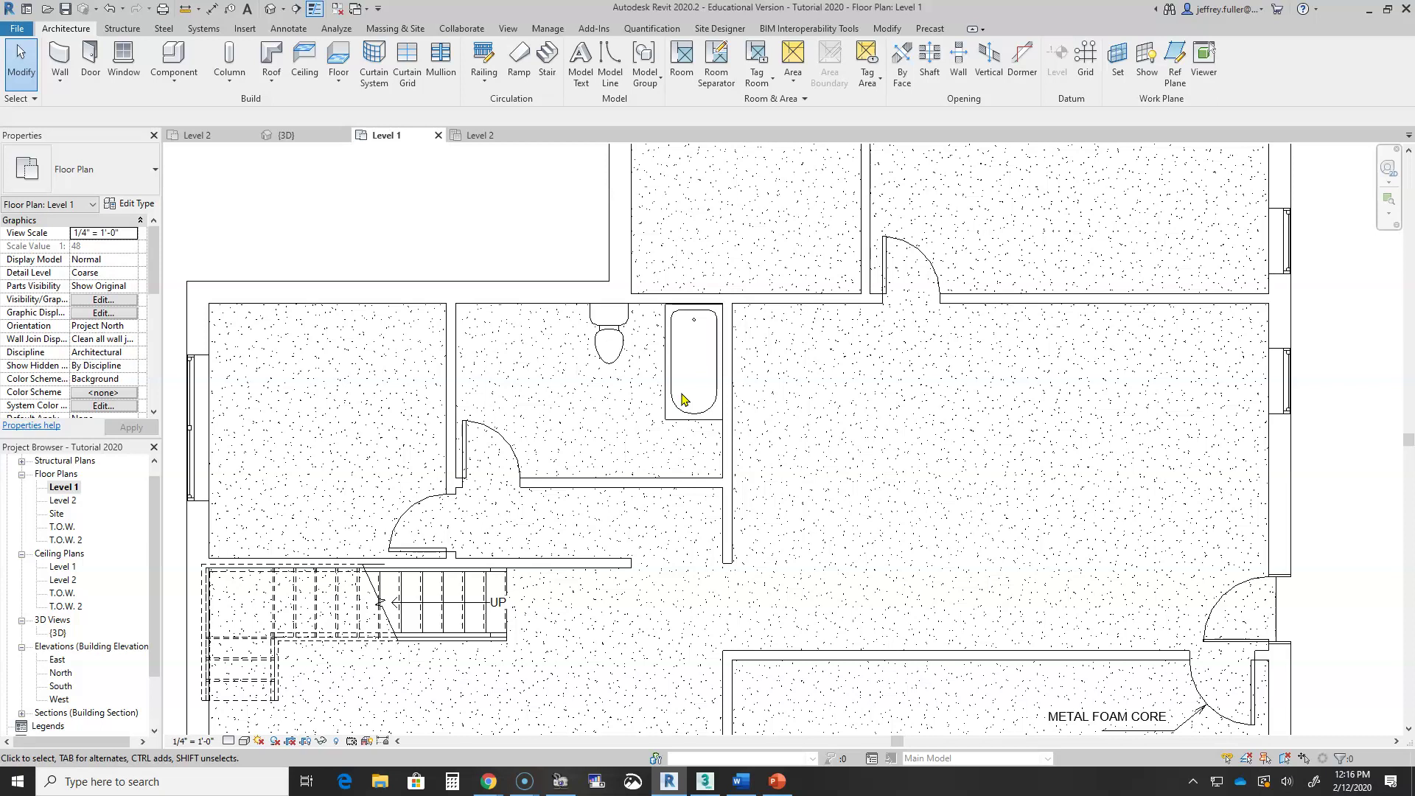
# Move the toilet along the rear wall toward the tub, to about 4' 2" from the partition behind the tub
pyautogui.click(602, 333)
pyautogui.moveTo(602, 333); pyautogui.dragTo(633, 327)
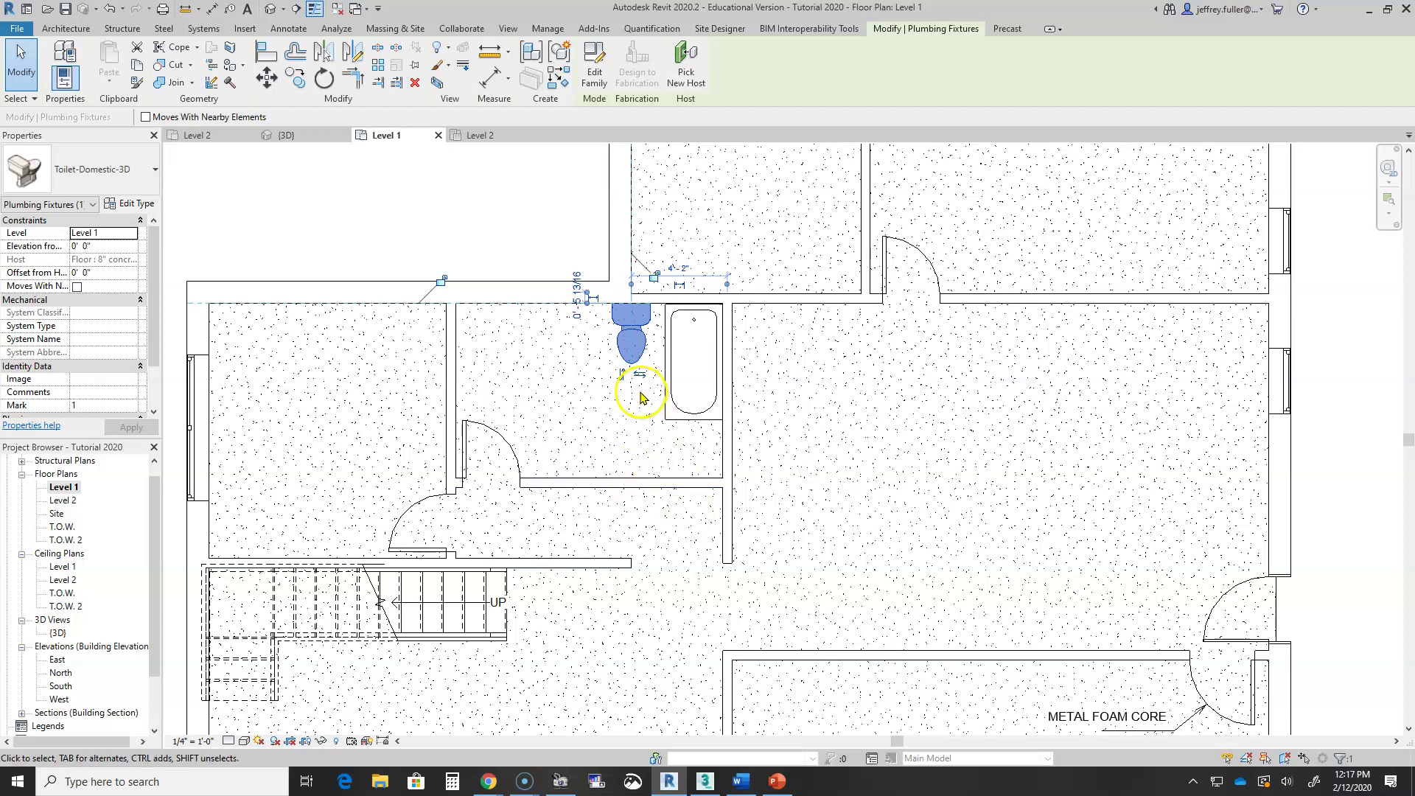
pyautogui.scroll(1, 641, 386)
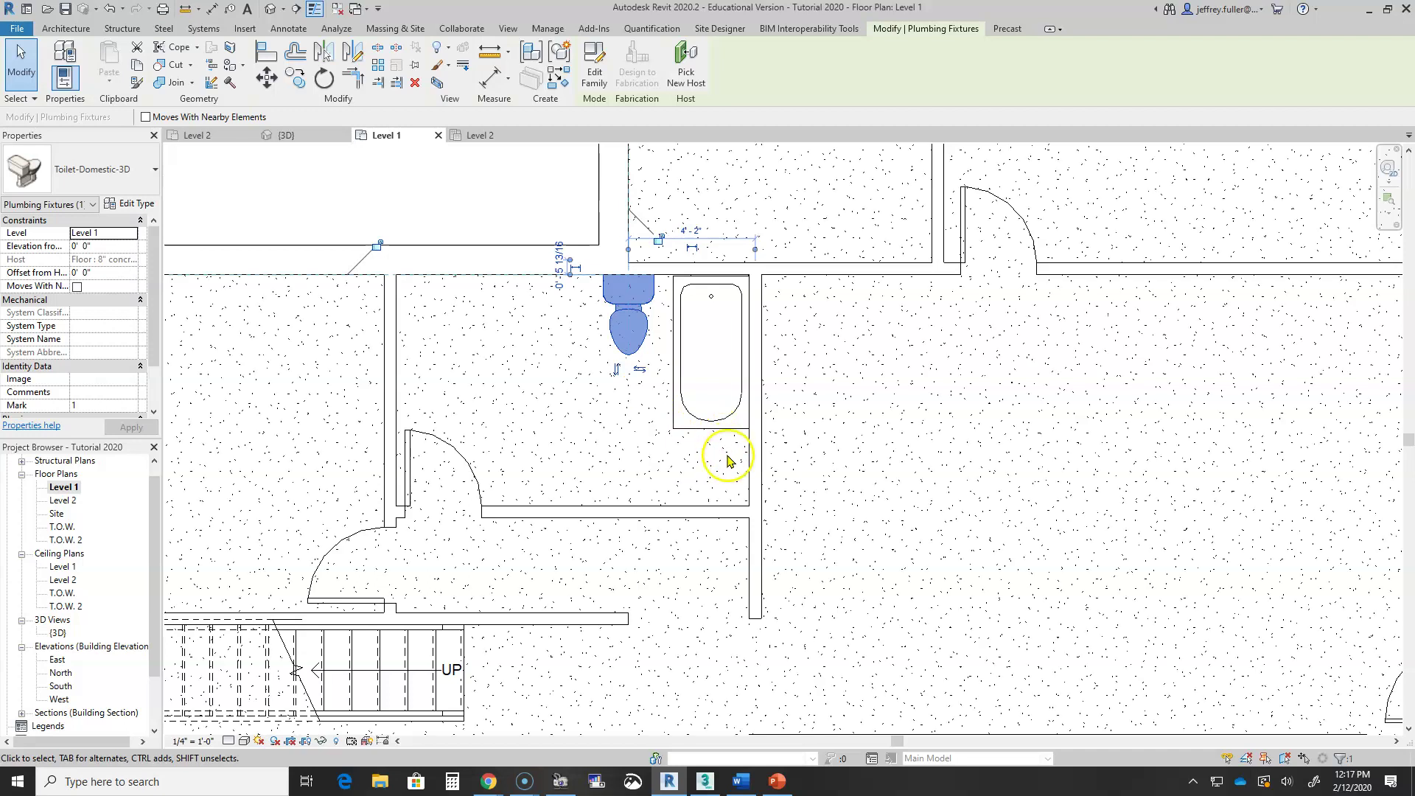
pyautogui.scroll(-1, 693, 465)
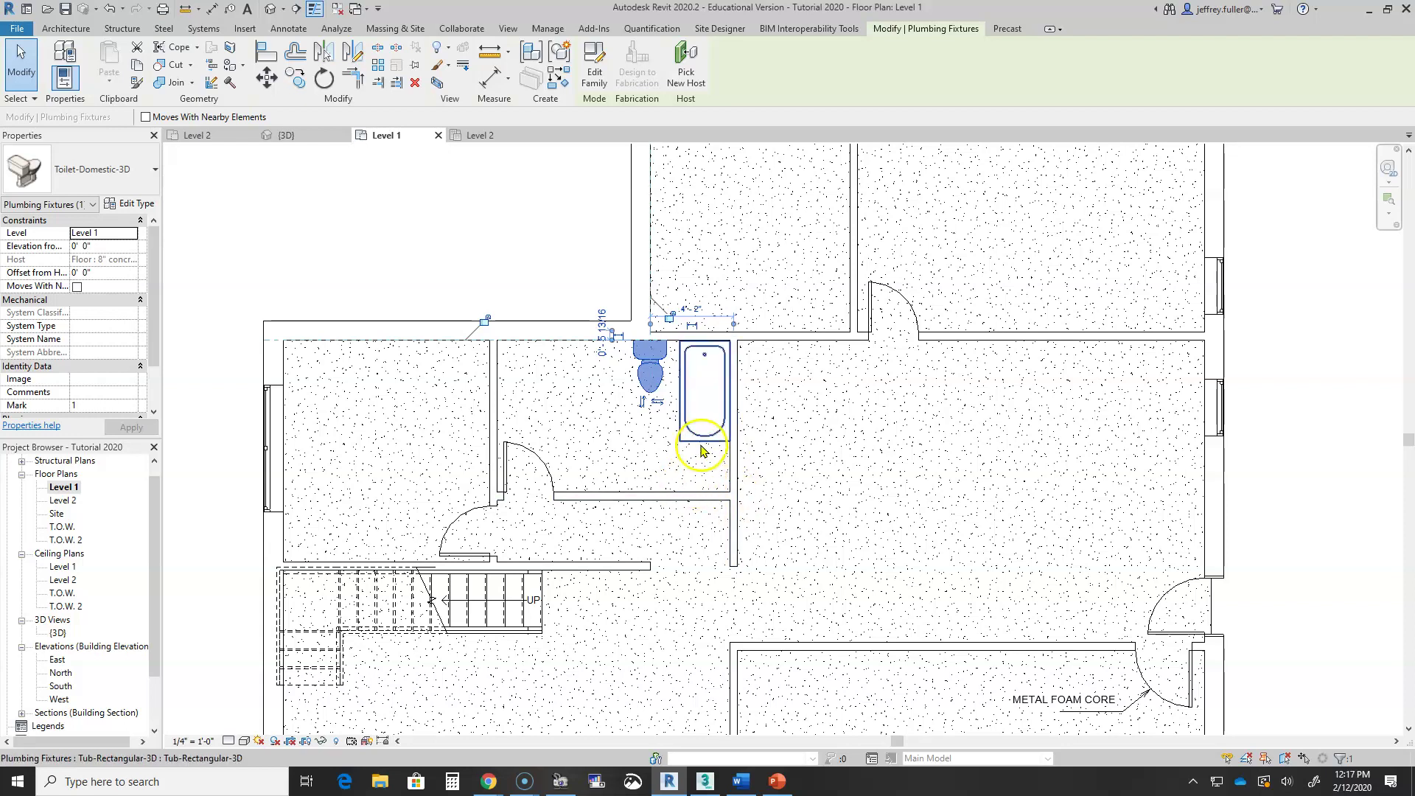
pyautogui.scroll(2, 706, 466)
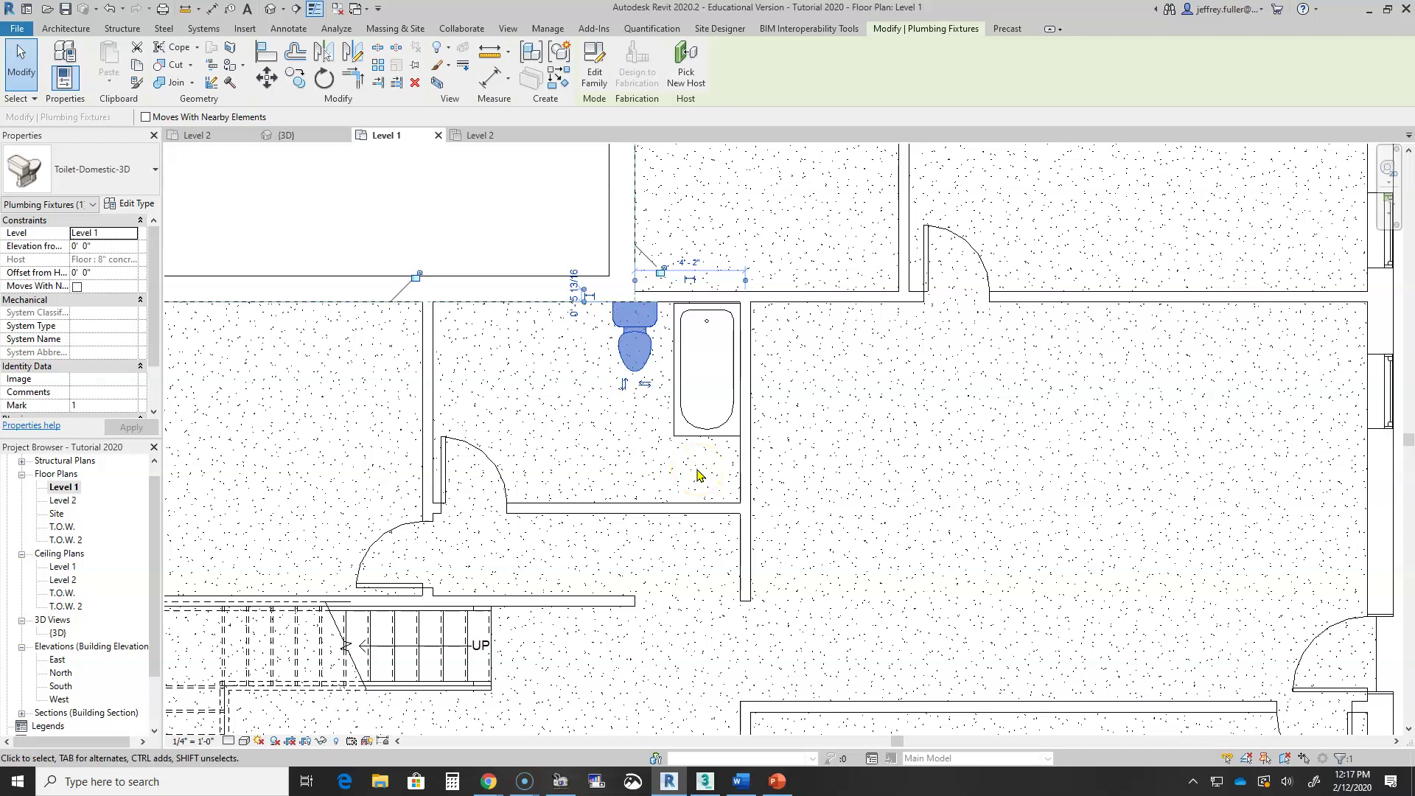
pyautogui.scroll(-1, 597, 420)
pyautogui.moveTo(616, 451)
pyautogui.mouseDown(button='middle')
pyautogui.moveTo(635, 461)
pyautogui.moveTo(582, 462)
pyautogui.mouseUp(button='middle')
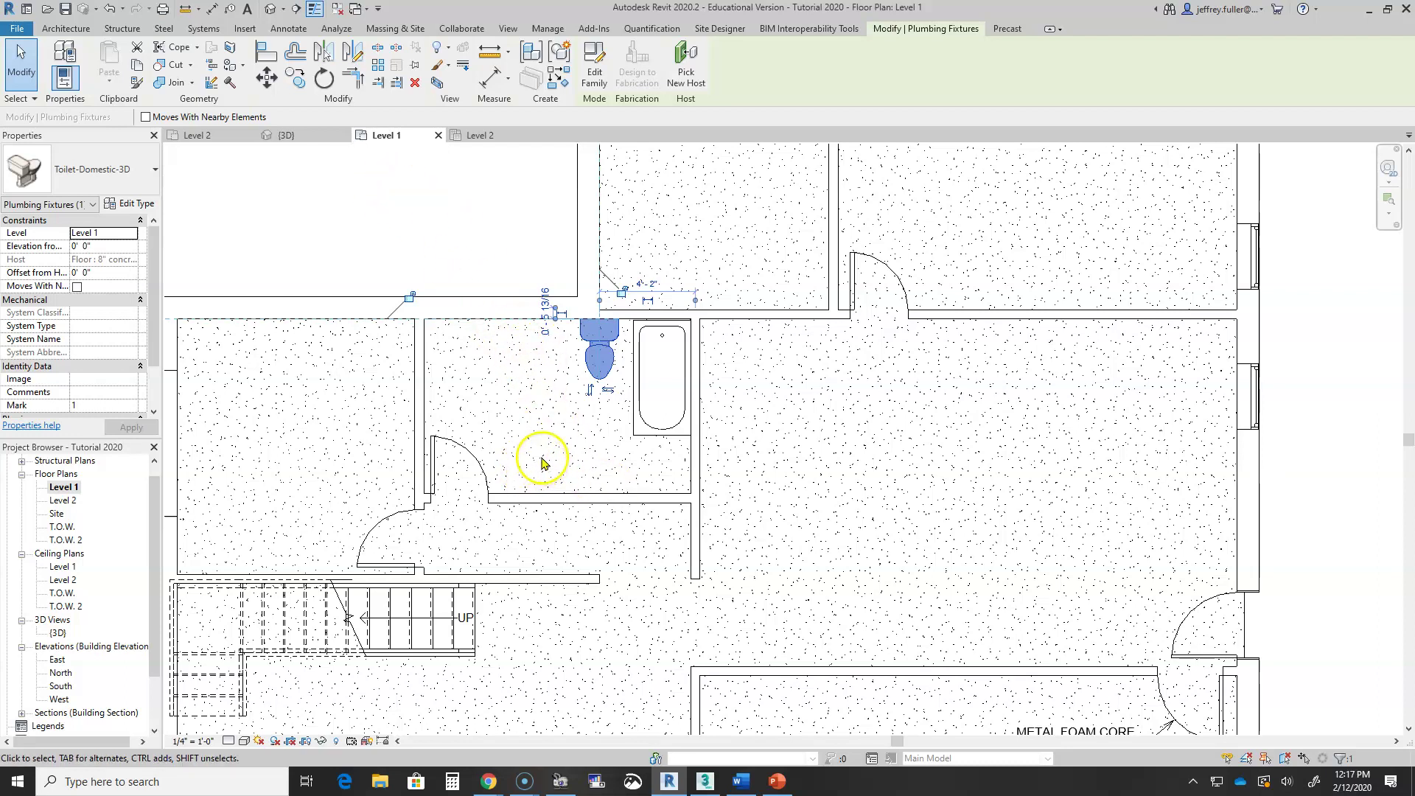
pyautogui.scroll(-1, 538, 454)
pyautogui.scroll(-3, 538, 453)
pyautogui.moveTo(497, 354); pyautogui.dragTo(494, 562, button='middle')
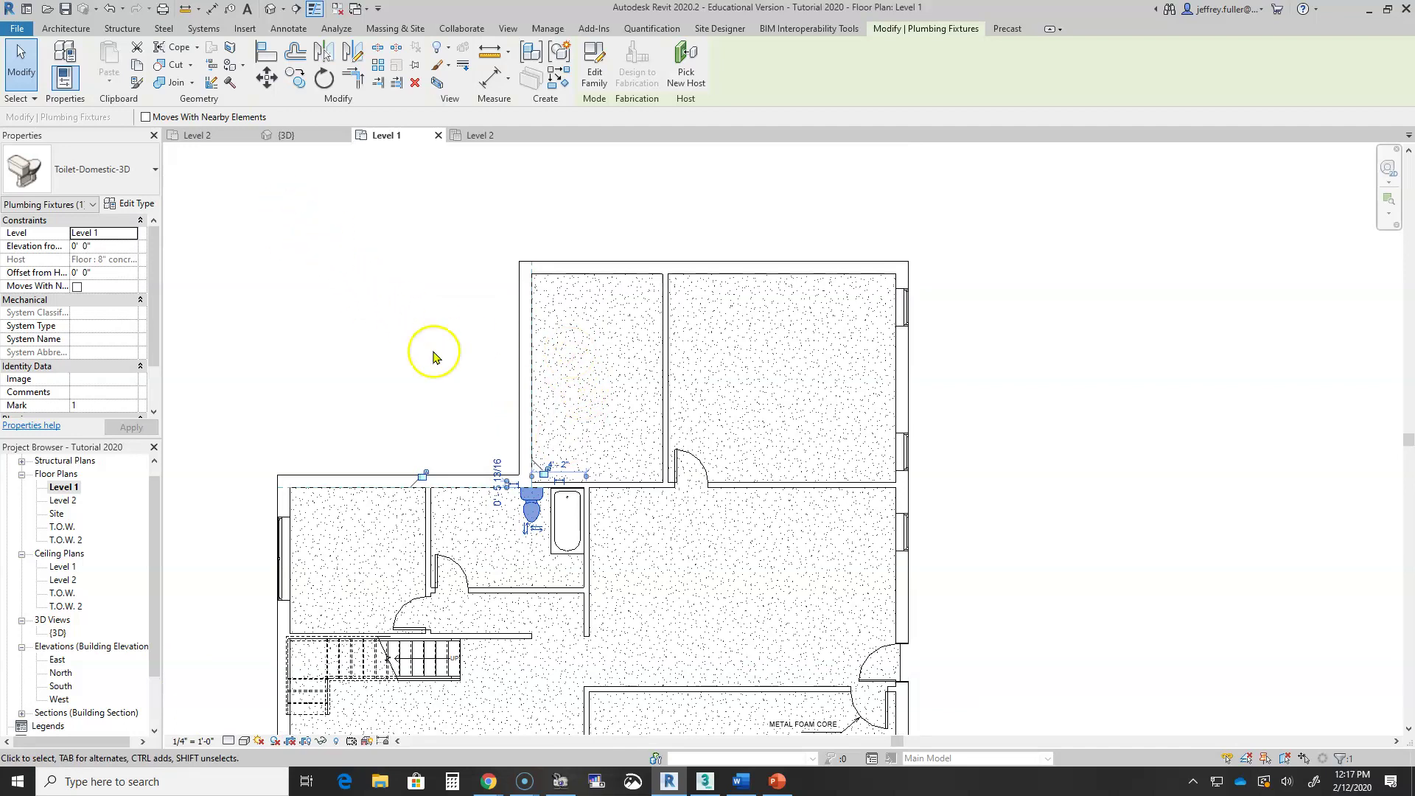
# Place a second toilet like the existing one in the narrow rear room, rotated so its tank backs onto the partition shared with the bathroom side
pyautogui.rightClick(531, 508)
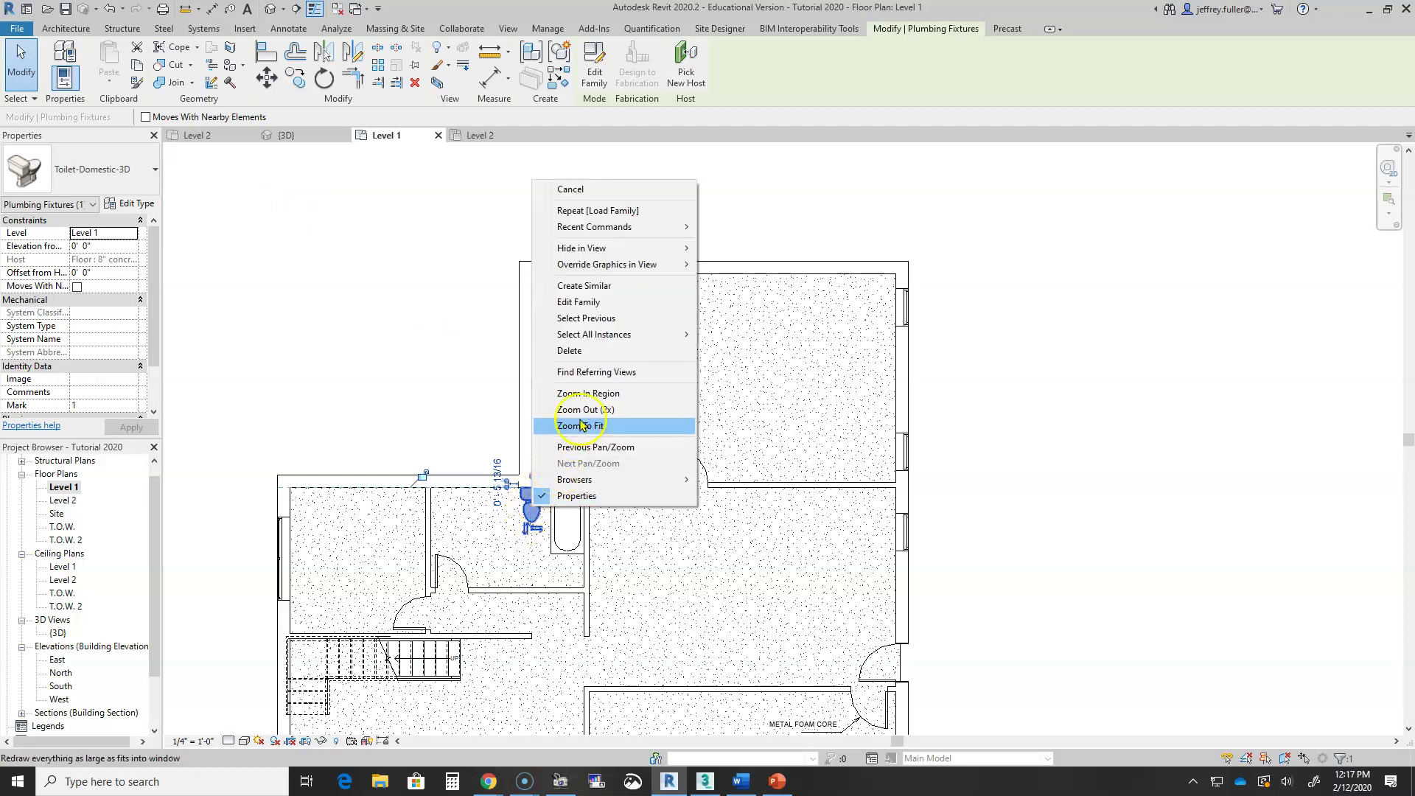
pyautogui.click(594, 287)
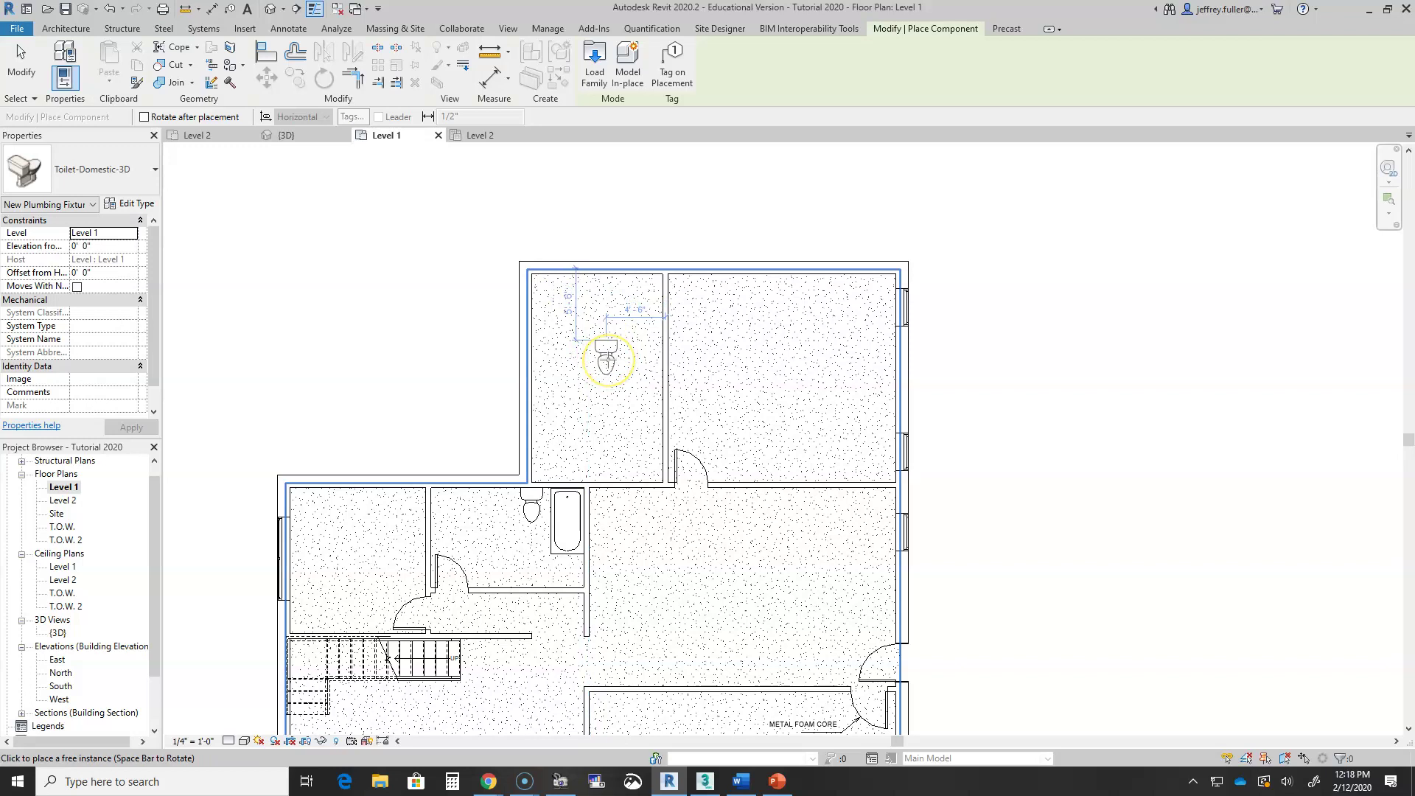
pyautogui.press('space')
pyautogui.press('space')
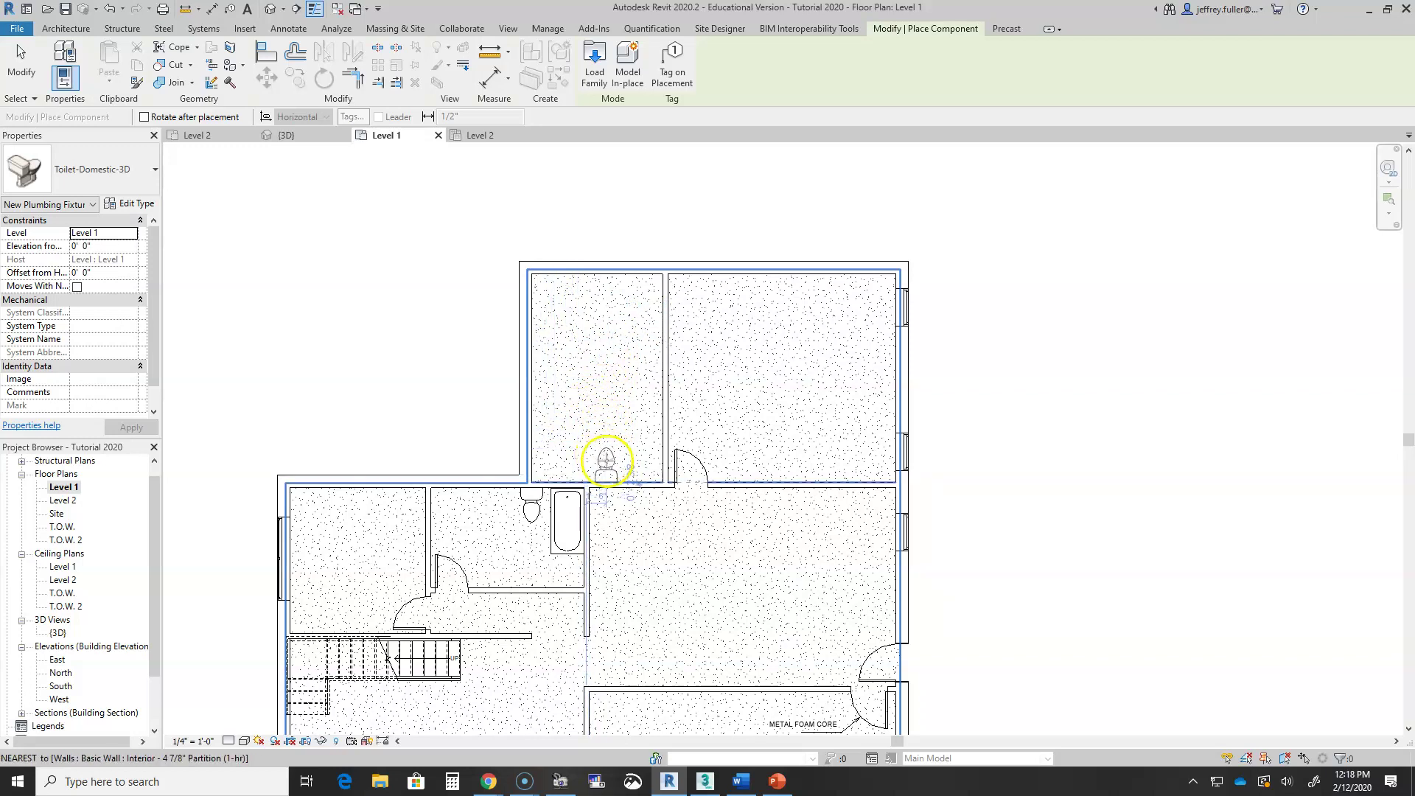
pyautogui.click(606, 462)
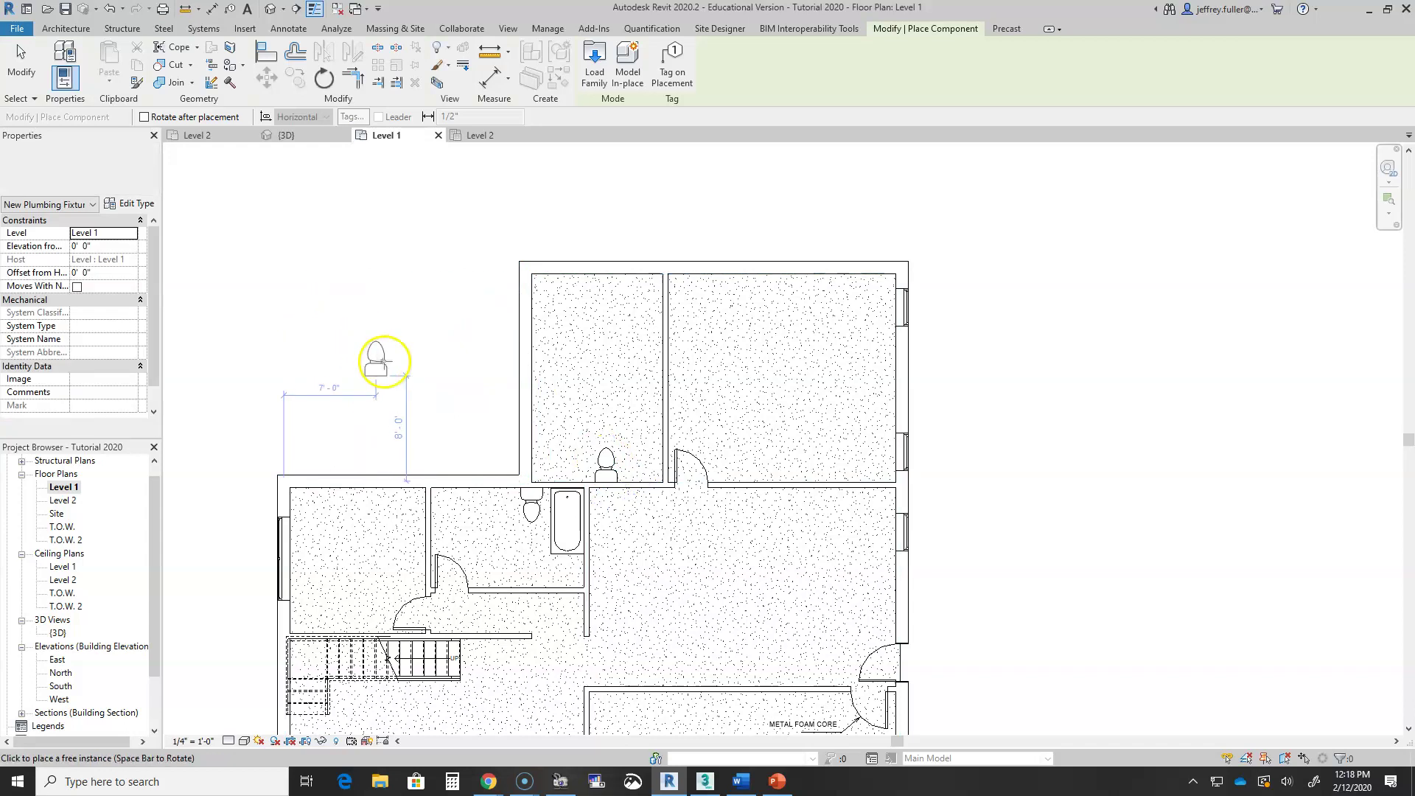
pyautogui.scroll(-3, 516, 410)
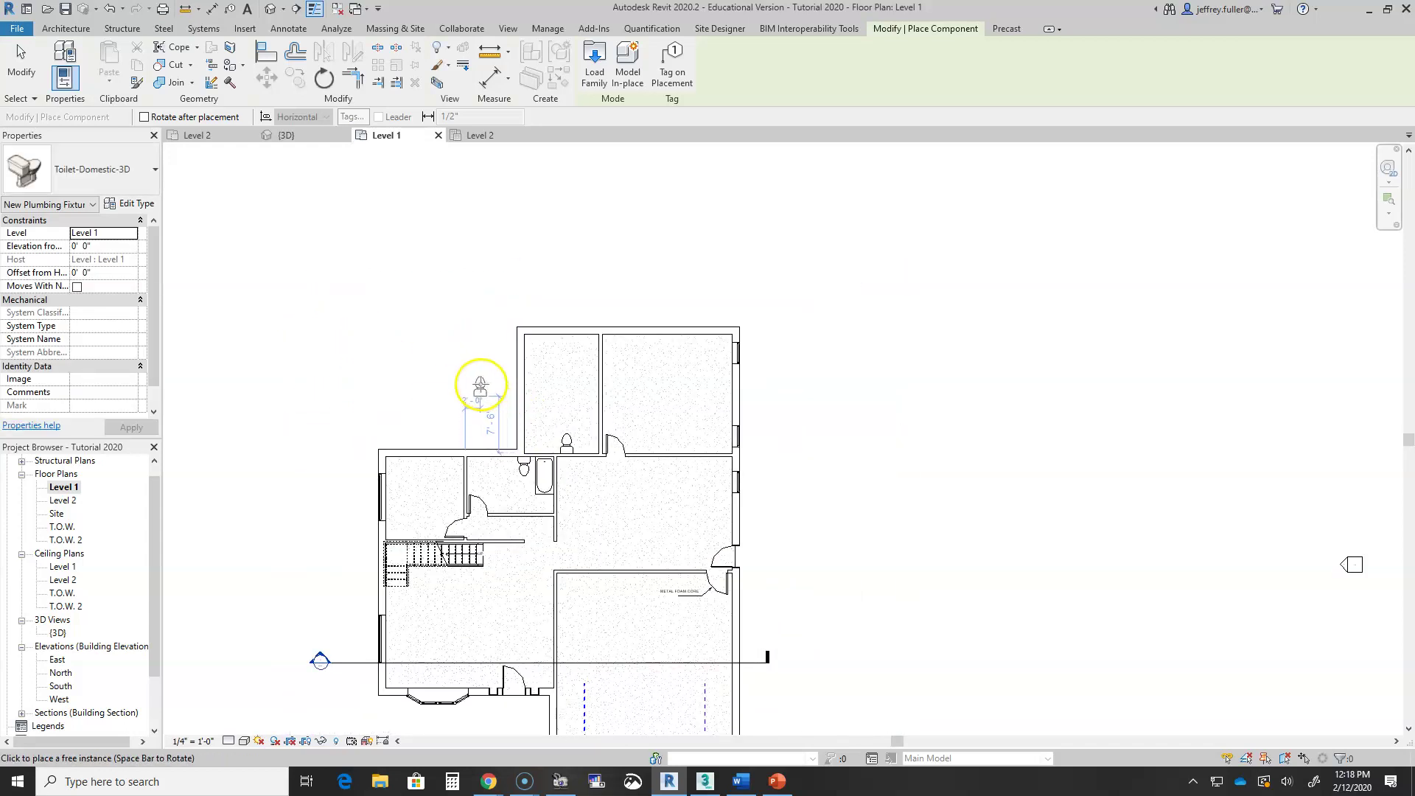
pyautogui.press('Escape')
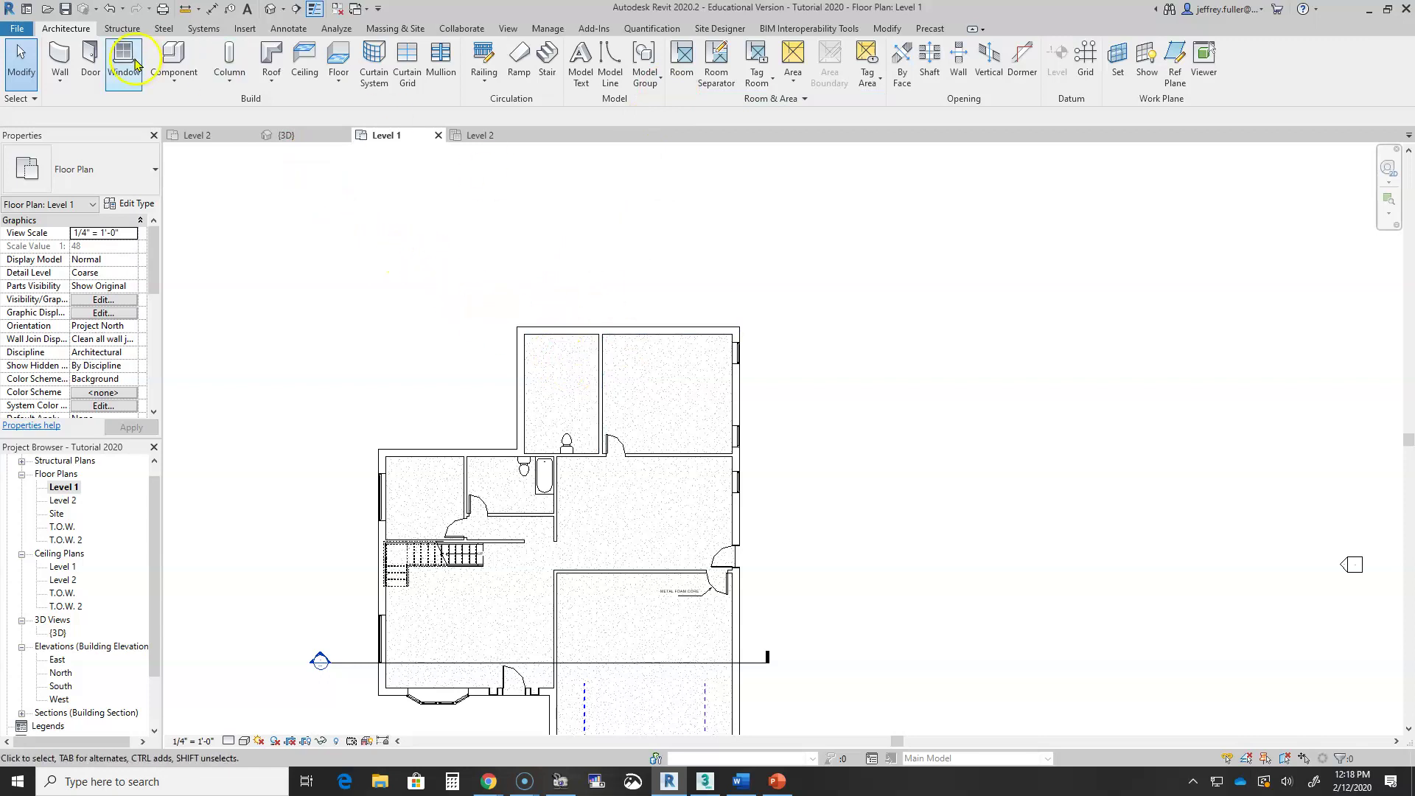
# Load the Tub-Free Standing-3D component family from the Bathtubs folder
pyautogui.click(174, 56)
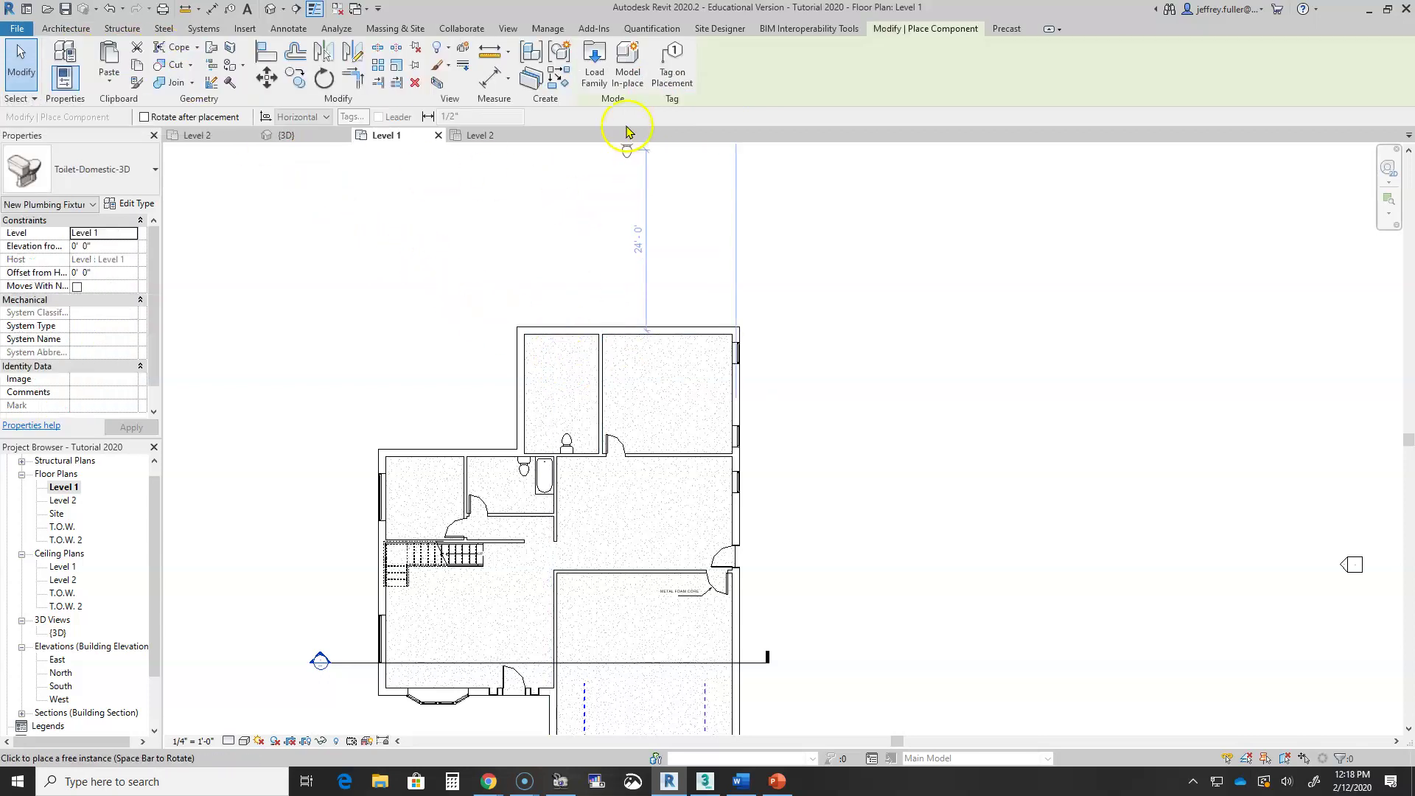
pyautogui.click(594, 62)
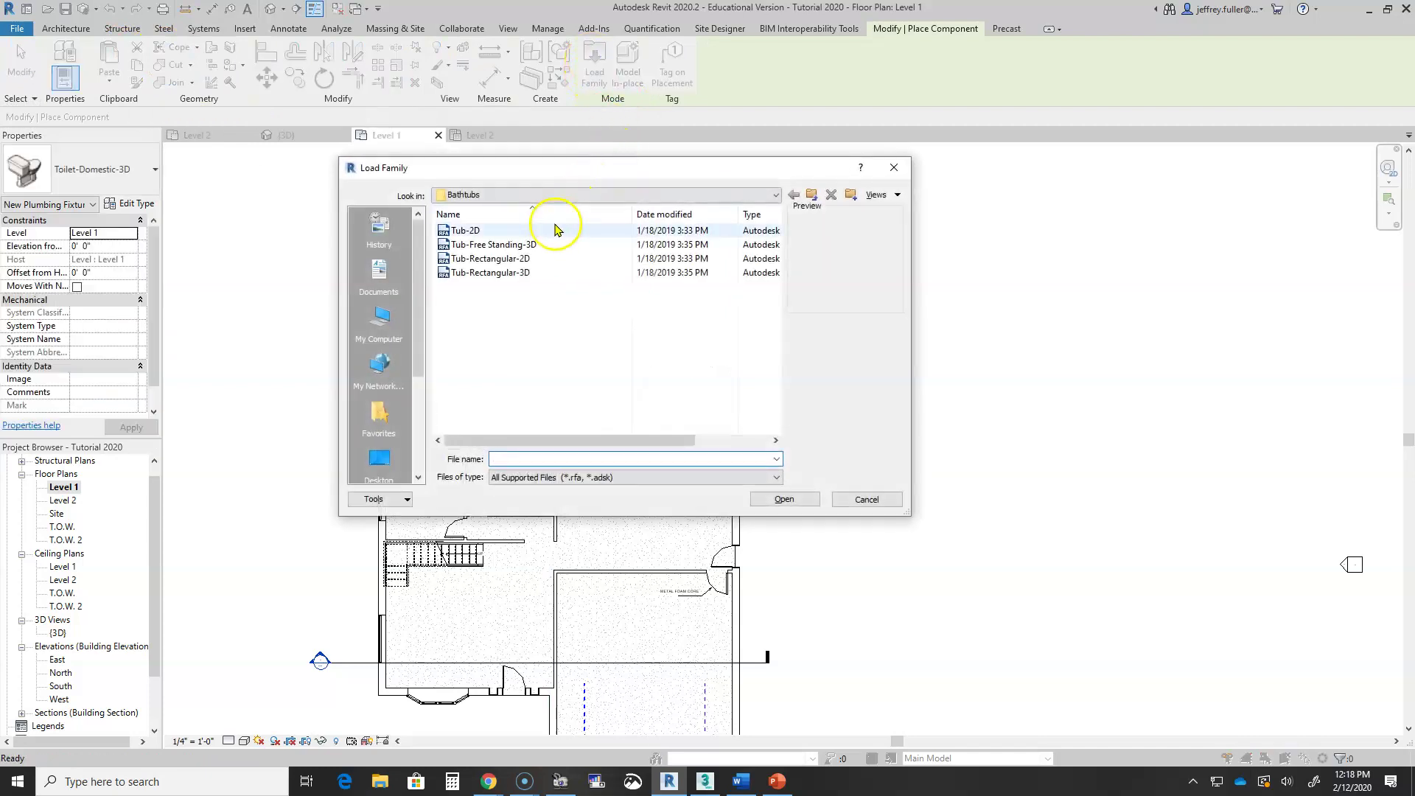
pyautogui.click(483, 246)
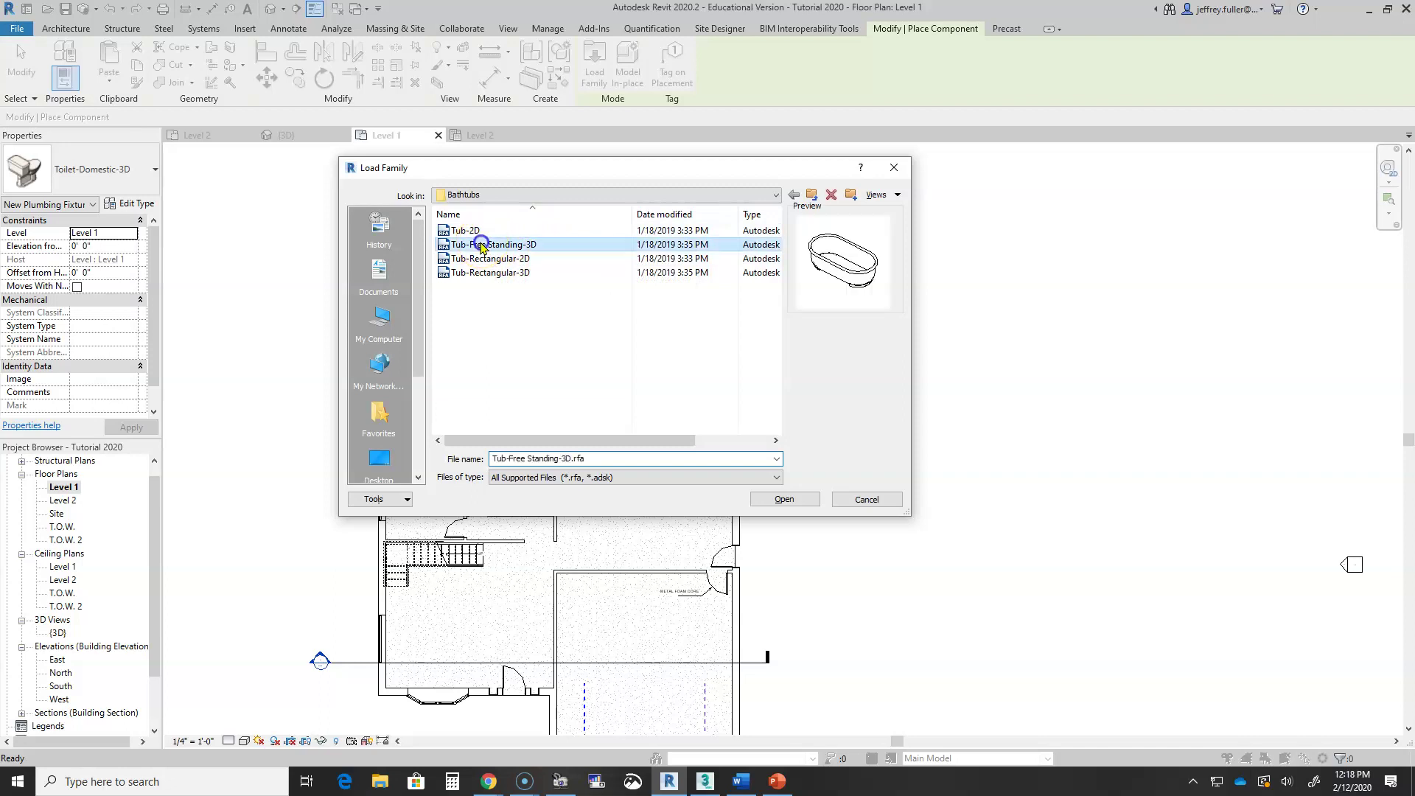
pyautogui.click(775, 500)
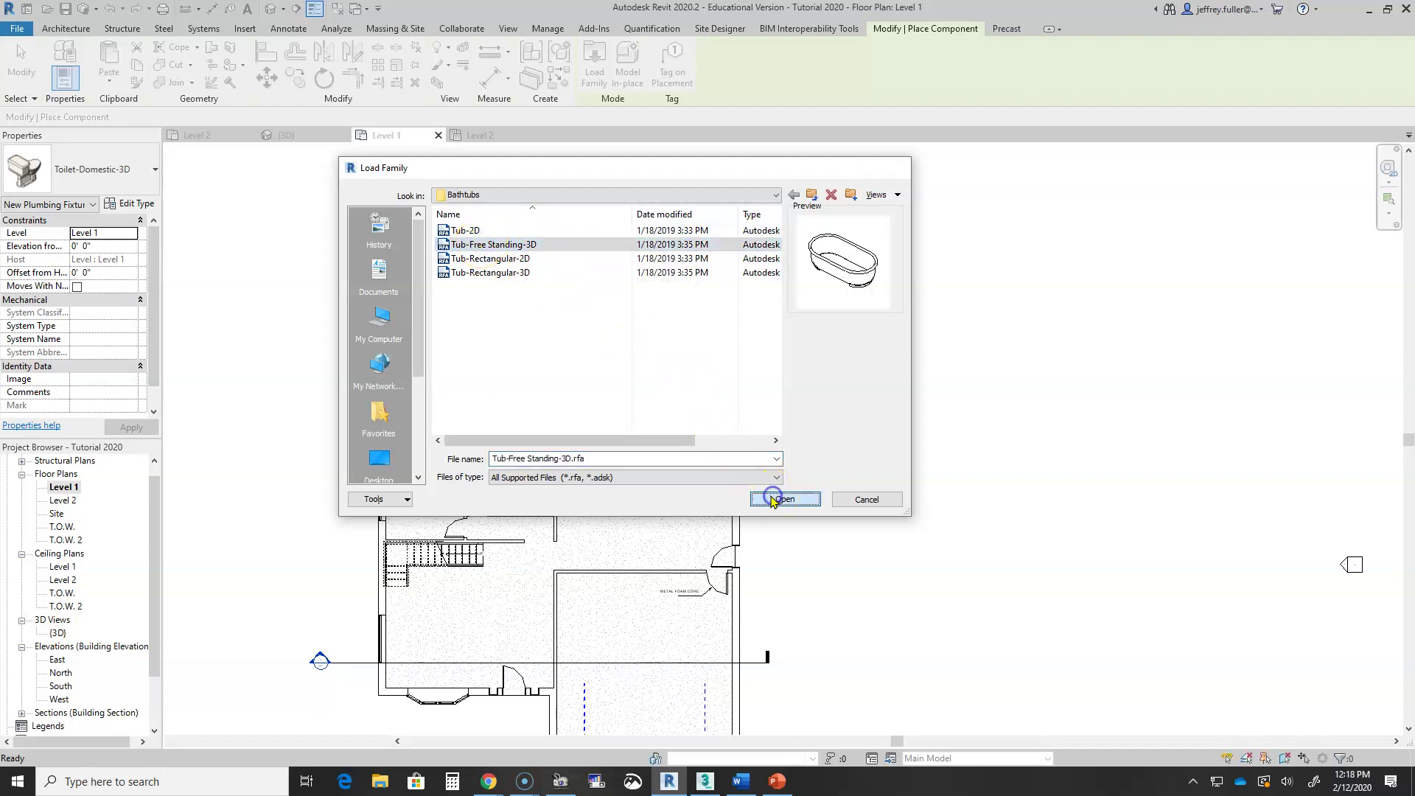
# Place the 30" x 60" free-standing tub lengthwise against the narrow rear room's exterior side wall, about 8' 3" from the toilet's wall line, and finish placing
pyautogui.scroll(3, 556, 386)
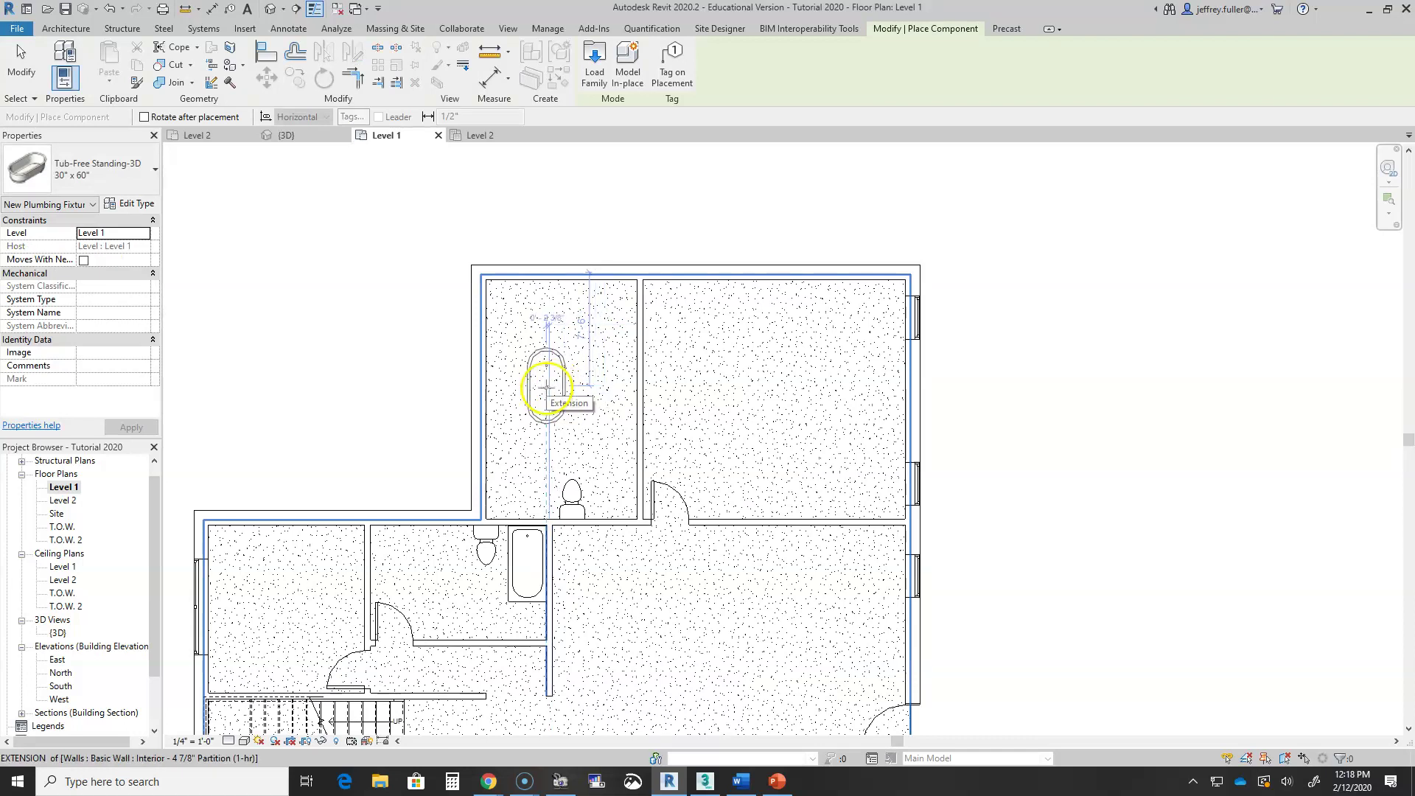
pyautogui.click(539, 394)
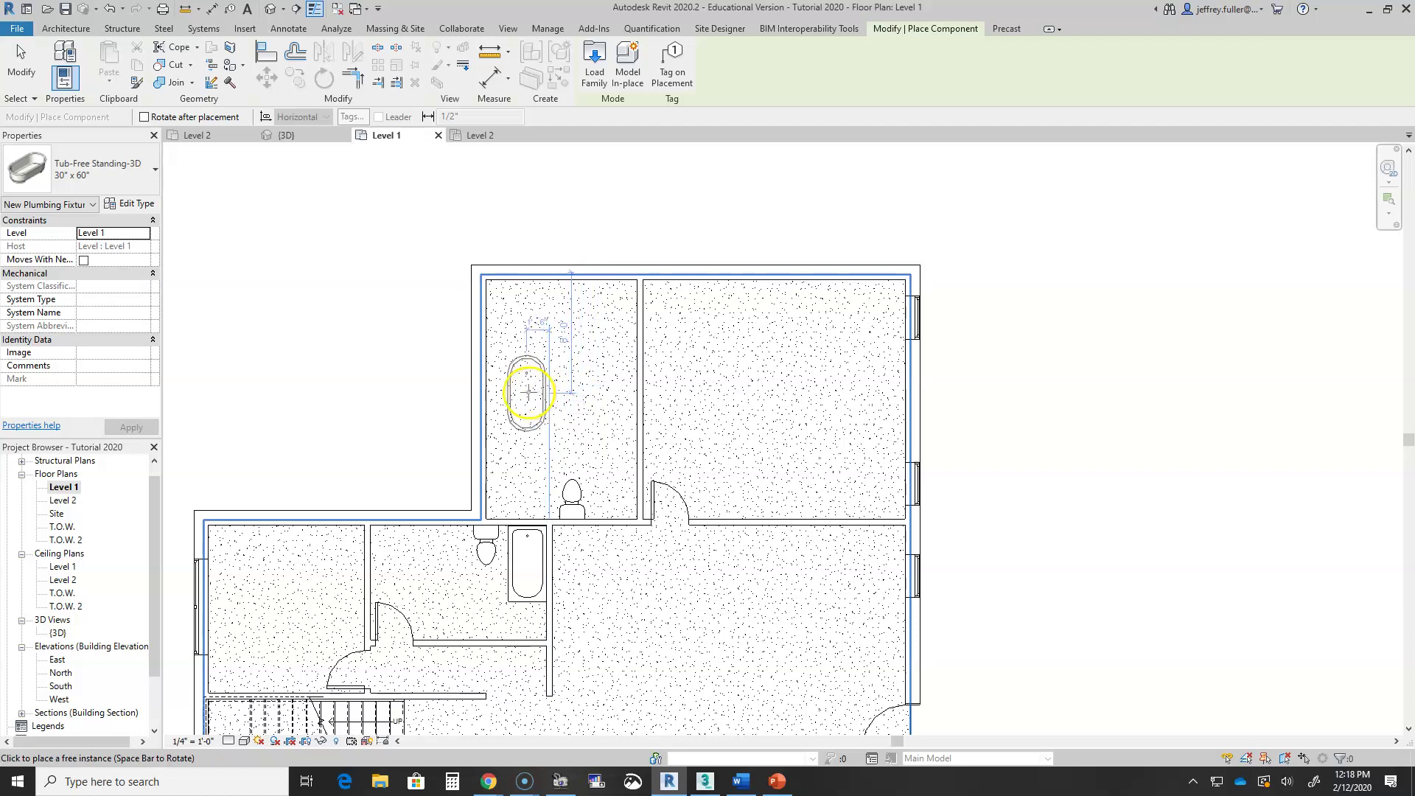
pyautogui.press('space')
pyautogui.press('space')
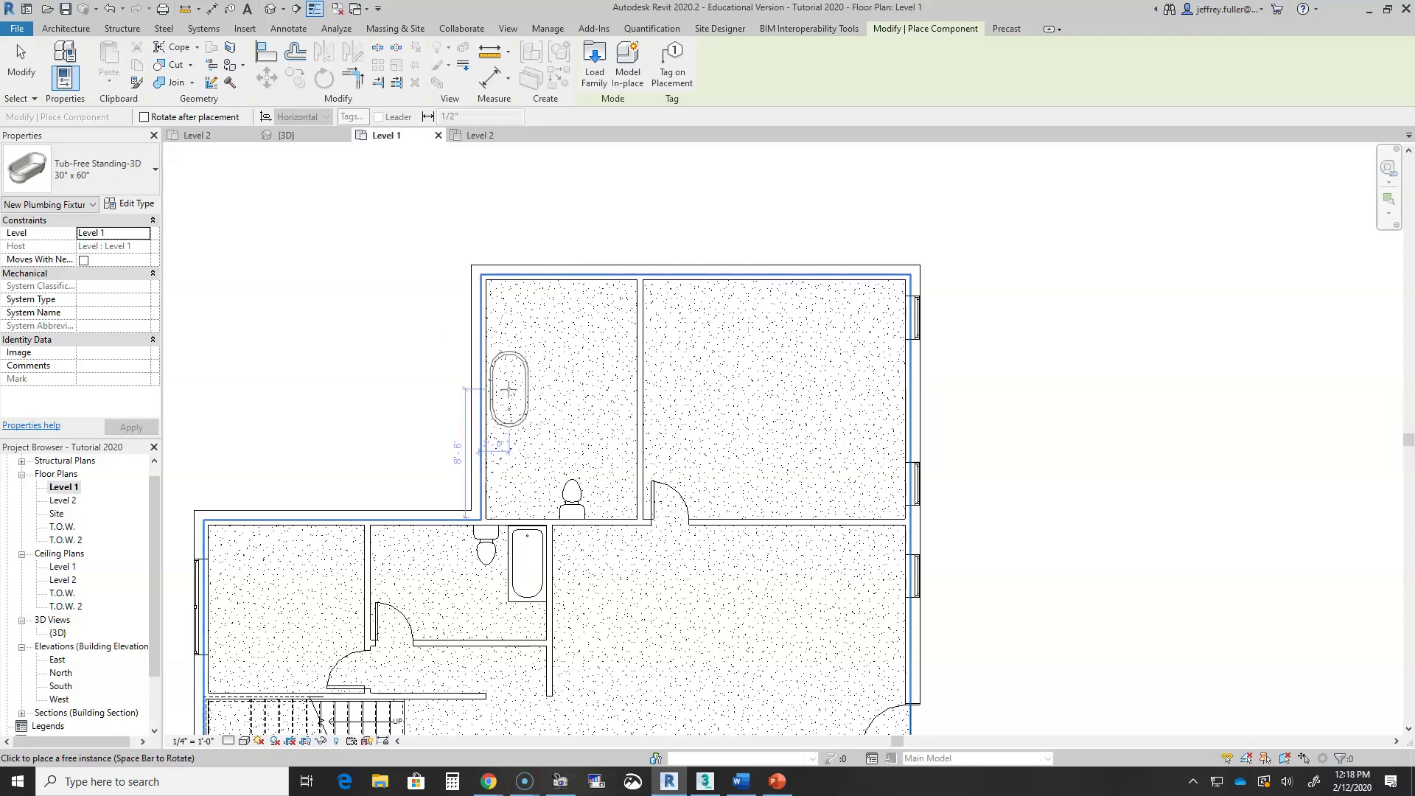
pyautogui.scroll(3, 509, 390)
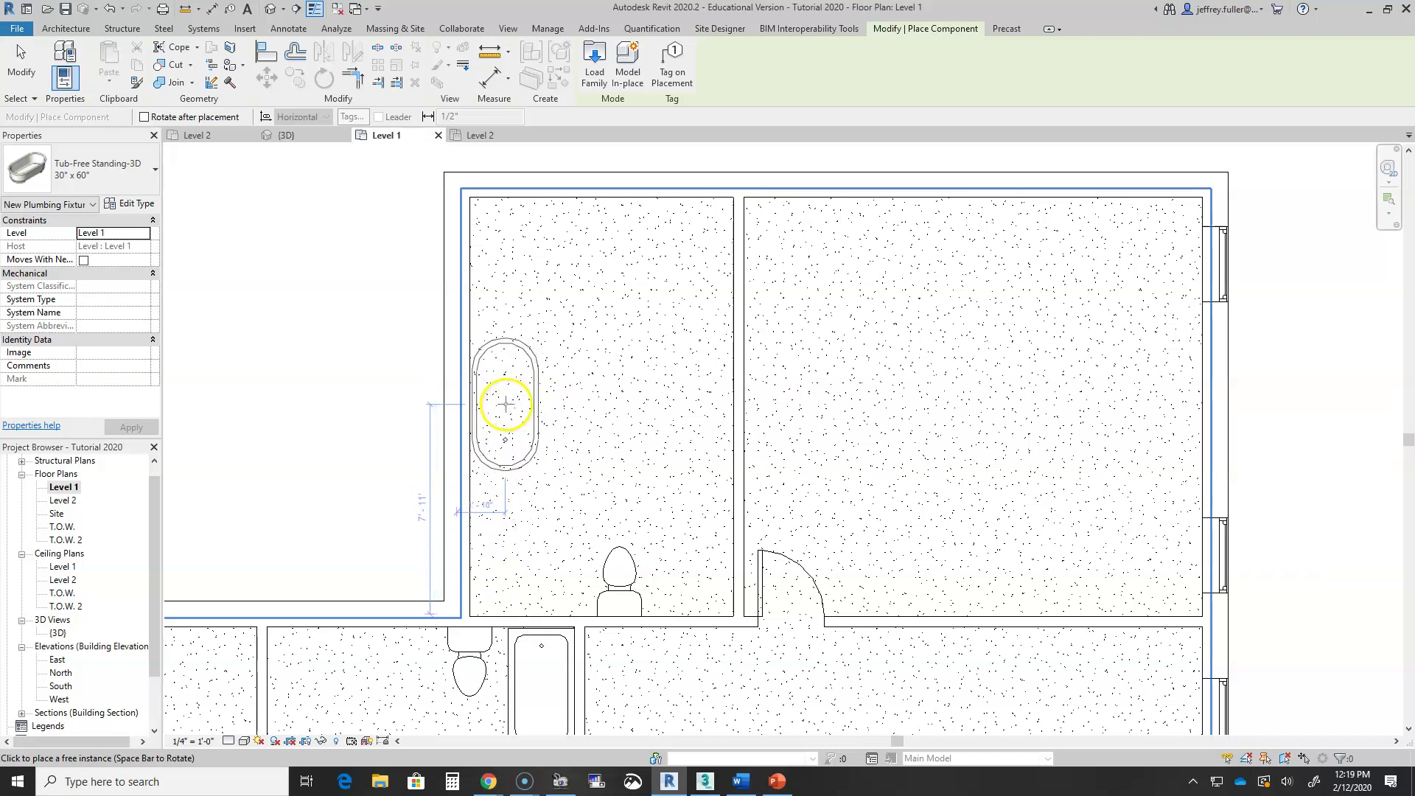
pyautogui.click(504, 404)
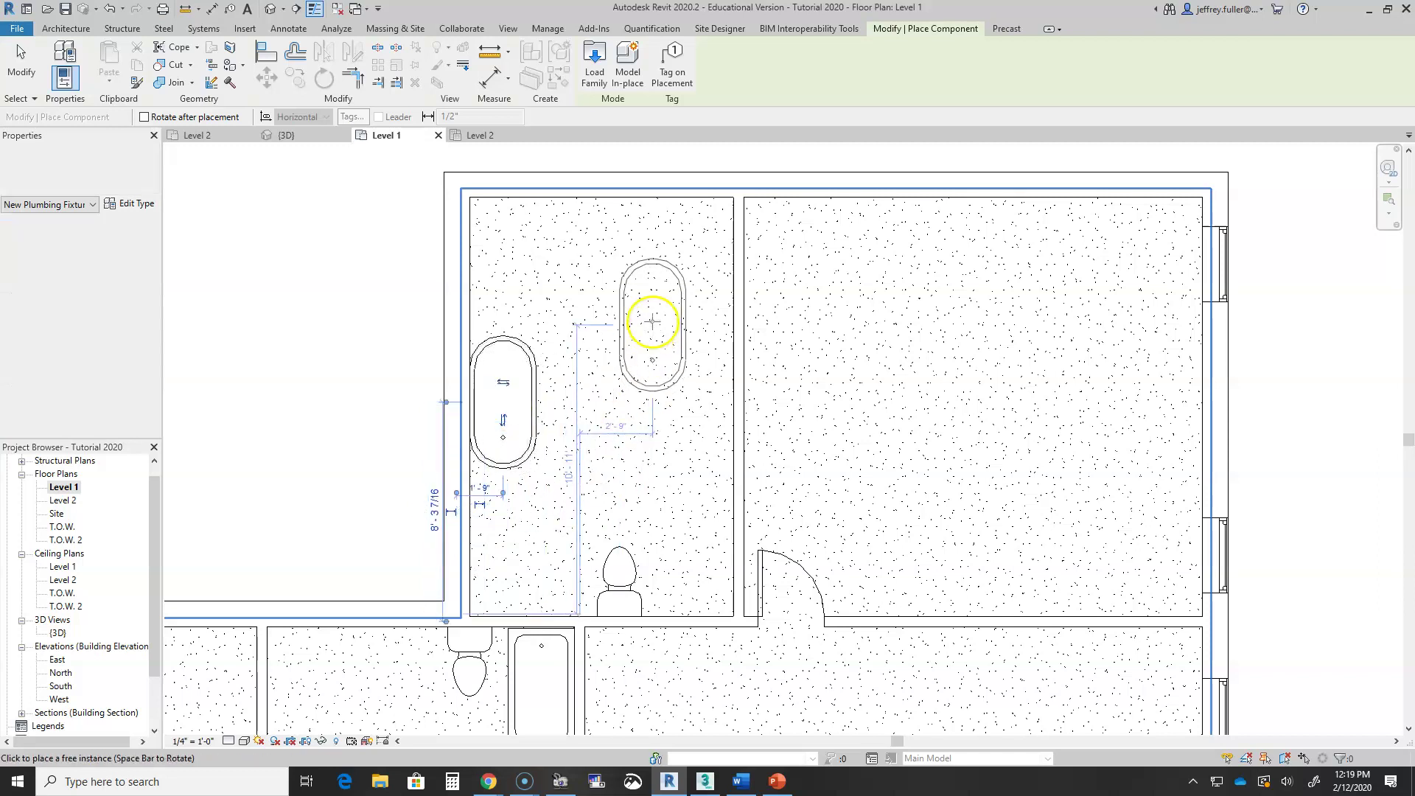
pyautogui.press('Escape')
pyautogui.press('Escape')
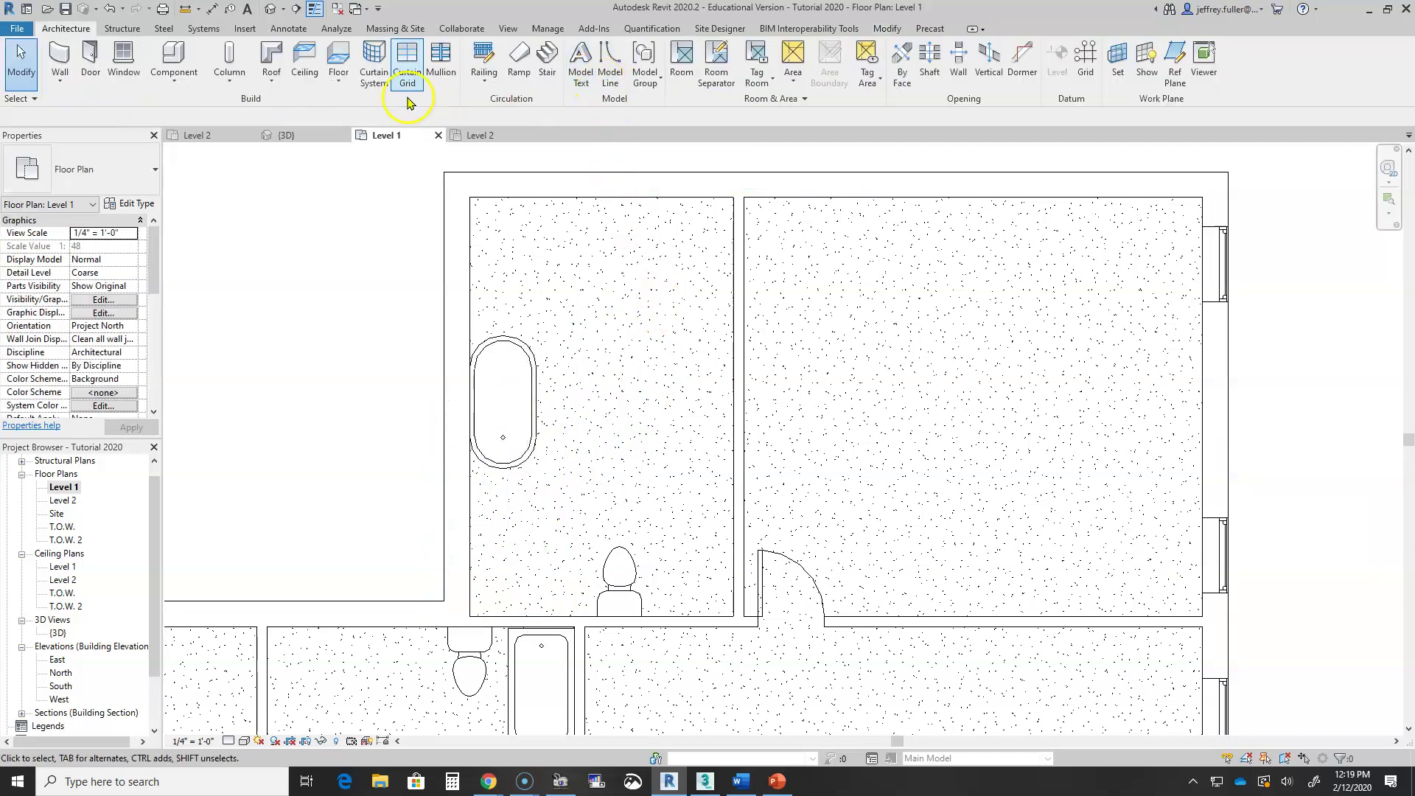
# Load the Shower Stall-2D component family from the Showers folder of the plumbing fixtures library
pyautogui.click(177, 58)
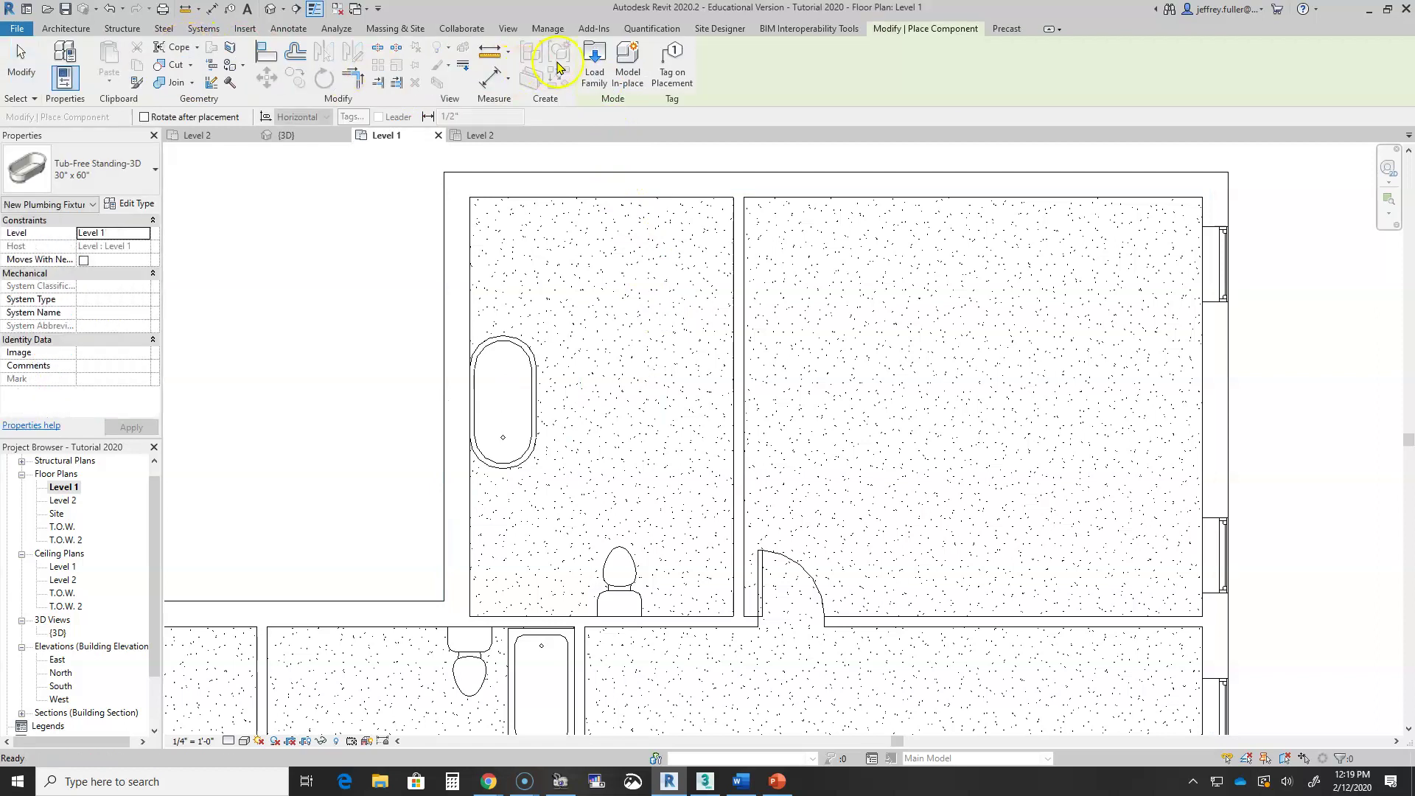
pyautogui.click(594, 63)
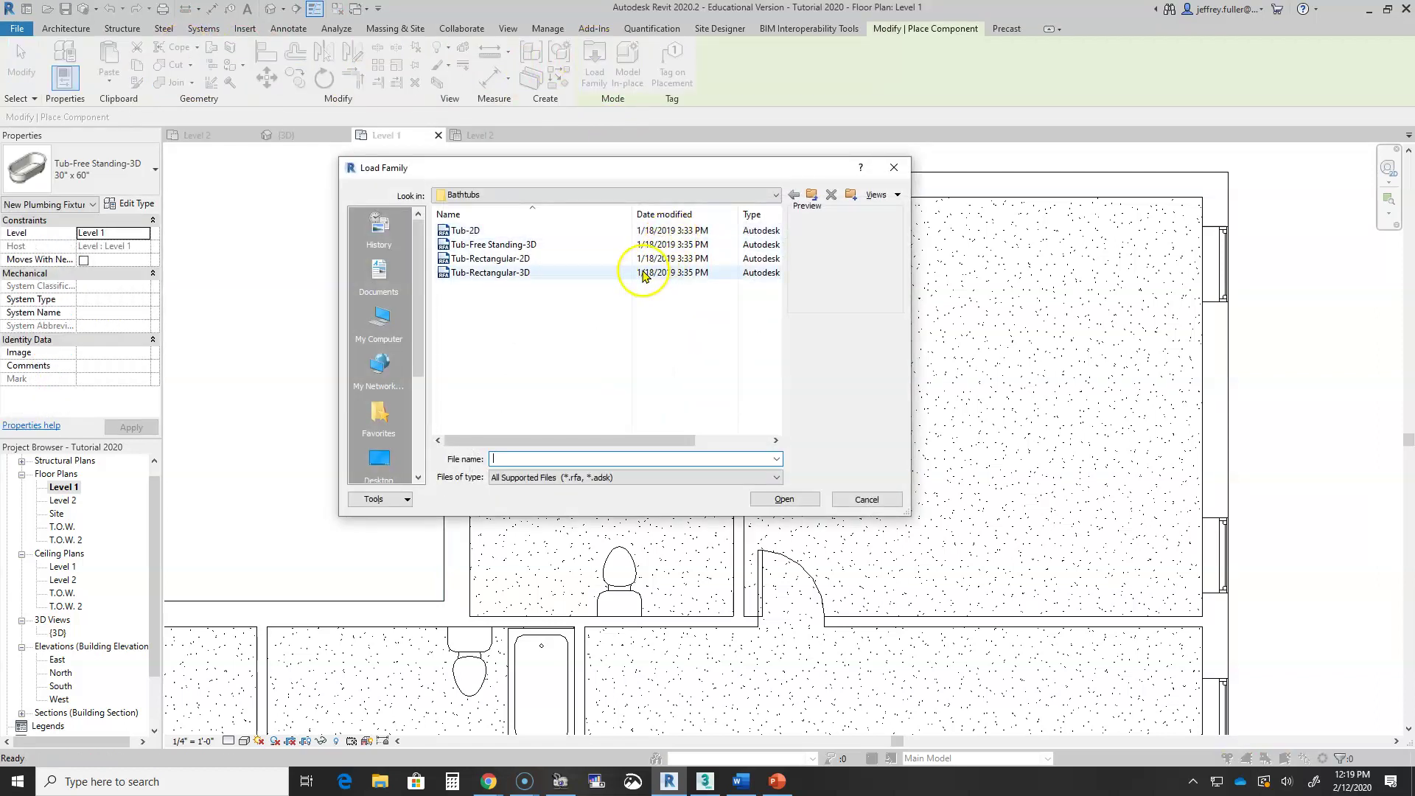
pyautogui.click(810, 196)
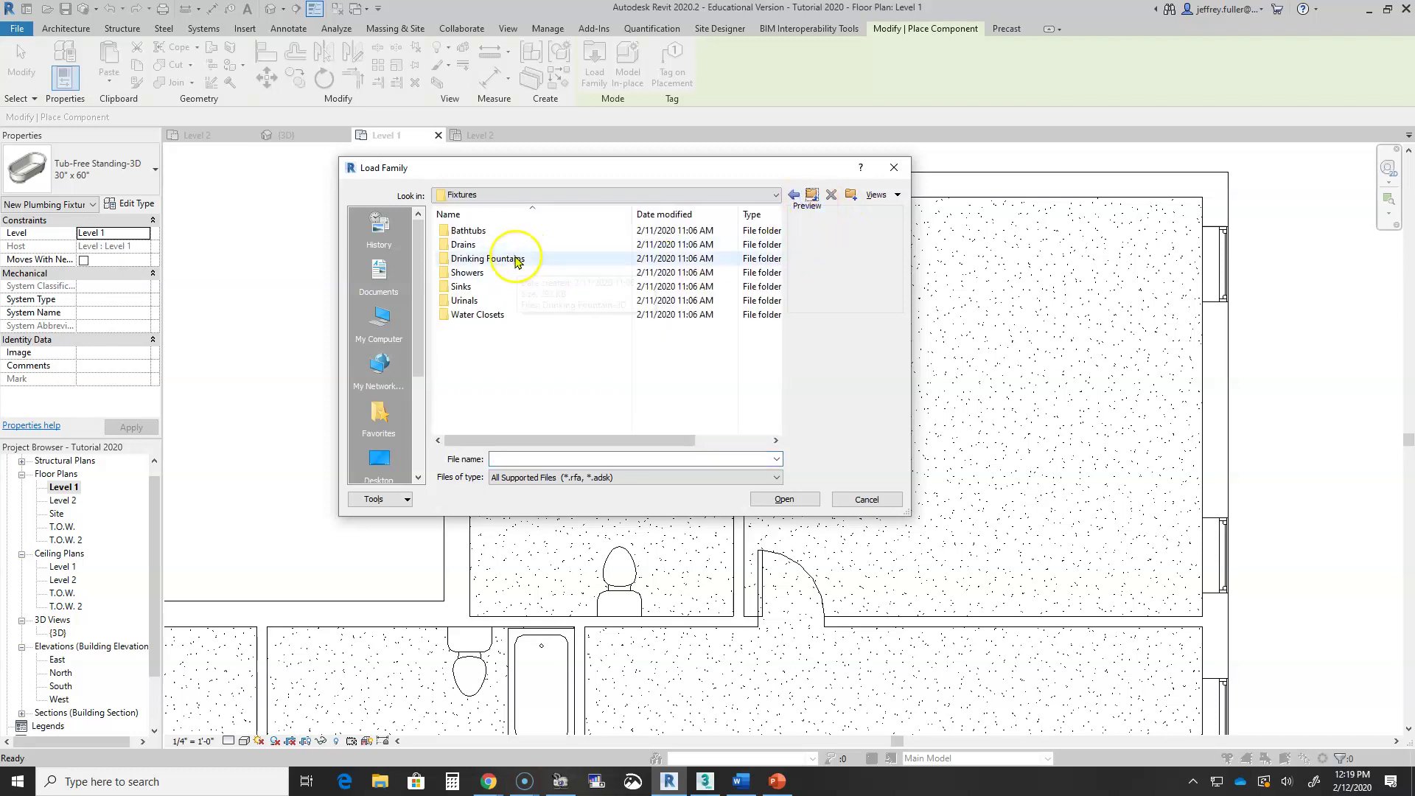
pyautogui.doubleClick(468, 273)
pyautogui.click(488, 231)
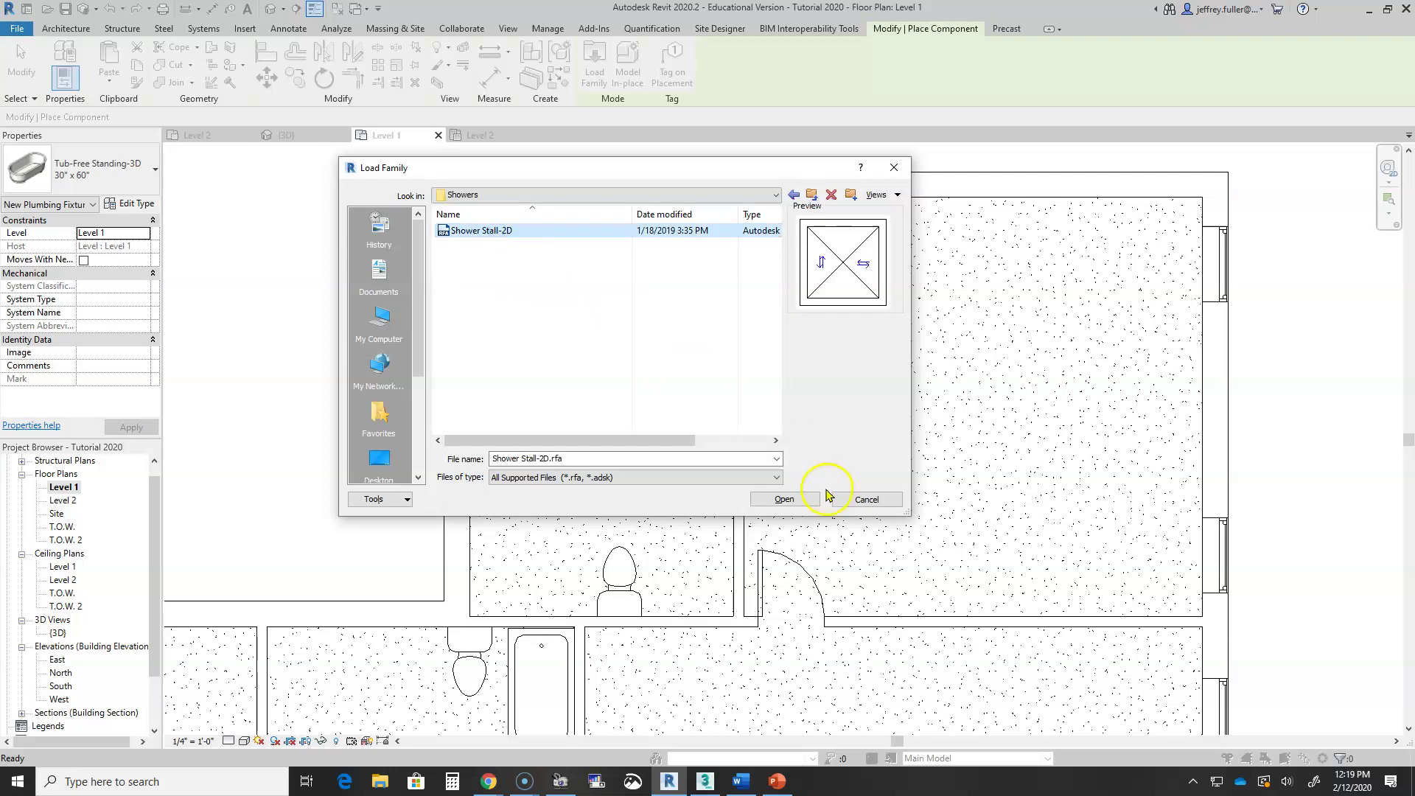
pyautogui.click(787, 500)
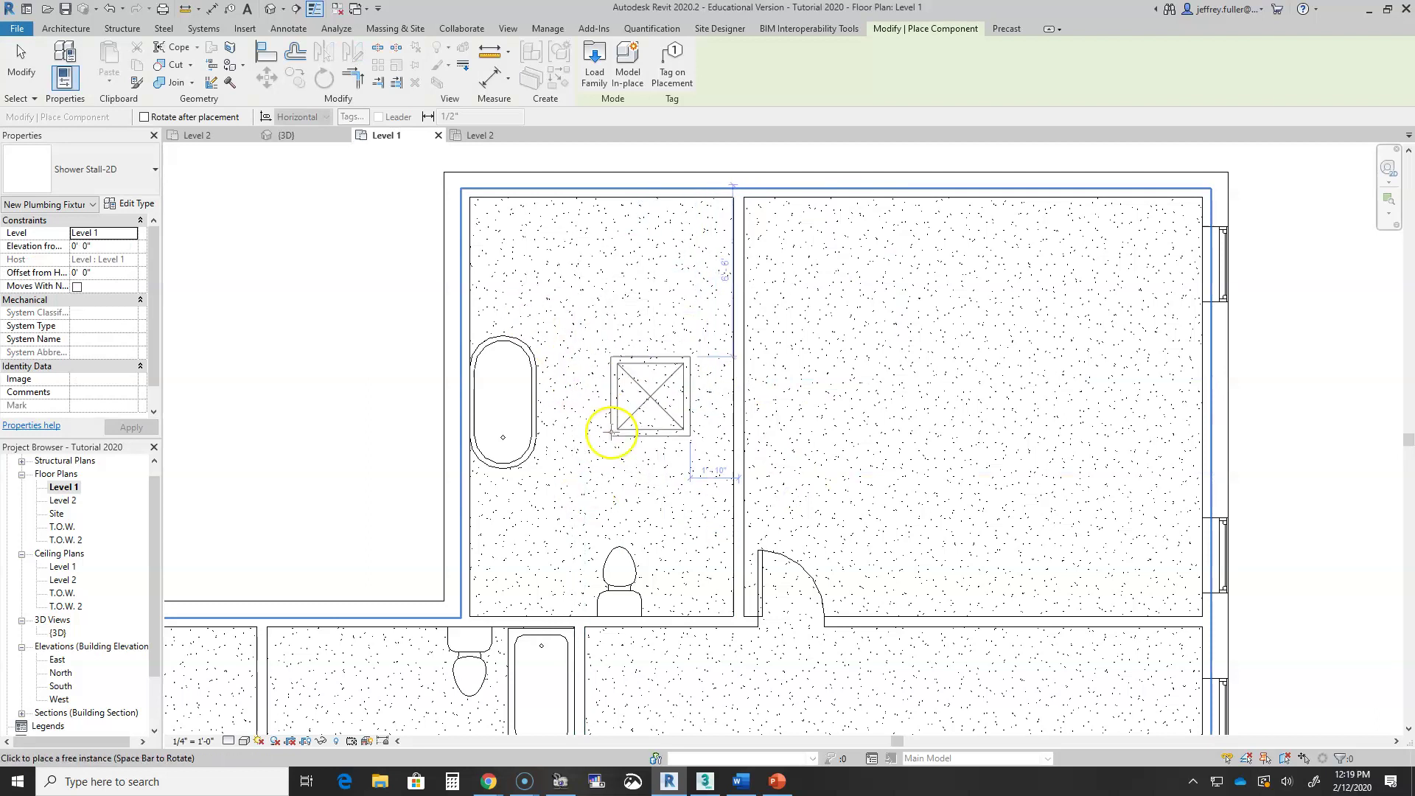
# Place the shower stall in the exterior rear corner of the narrow rear room beyond the free-standing tub, and finish placing
pyautogui.click(471, 279)
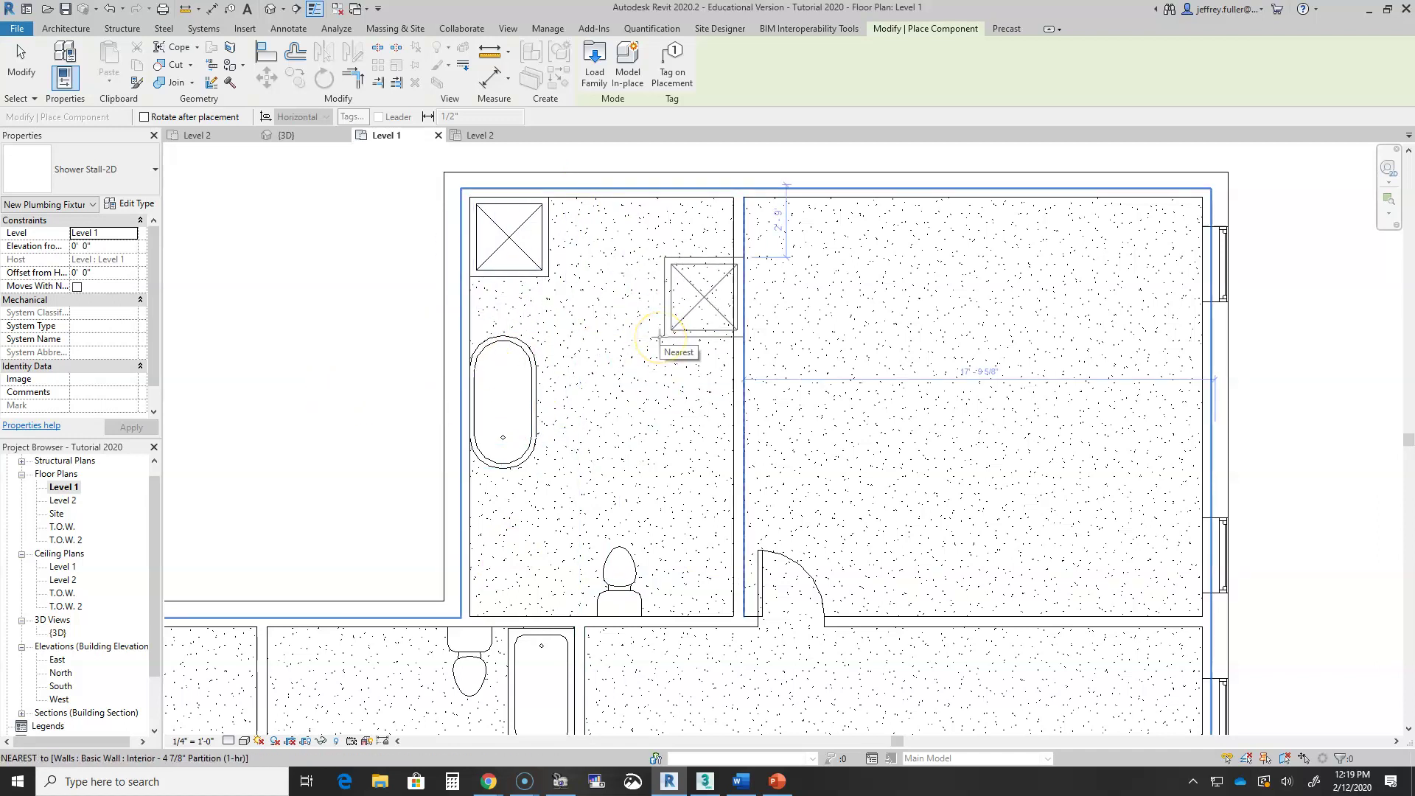
pyautogui.press('Escape')
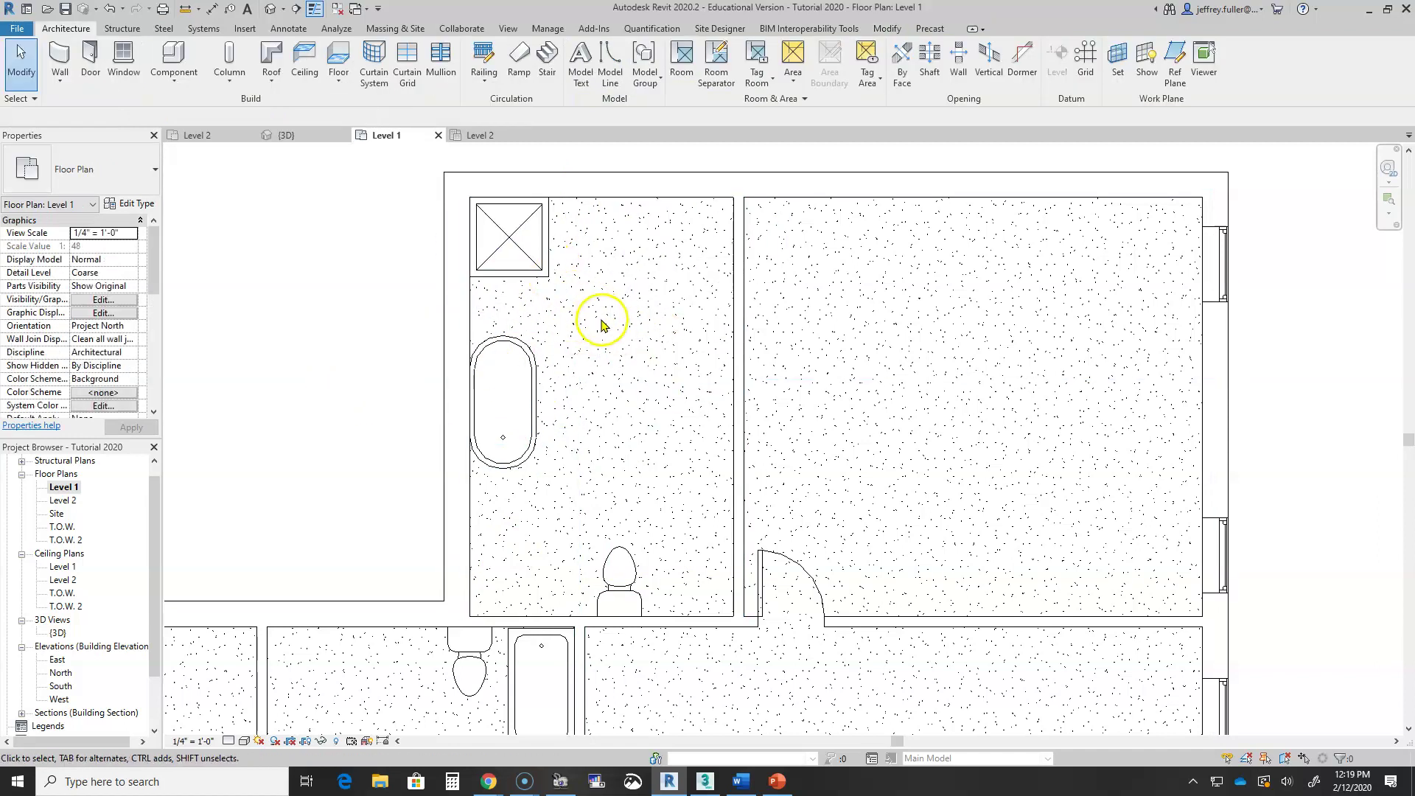
pyautogui.scroll(-4, 602, 325)
pyautogui.moveTo(381, 410); pyautogui.dragTo(438, 396, button='middle')
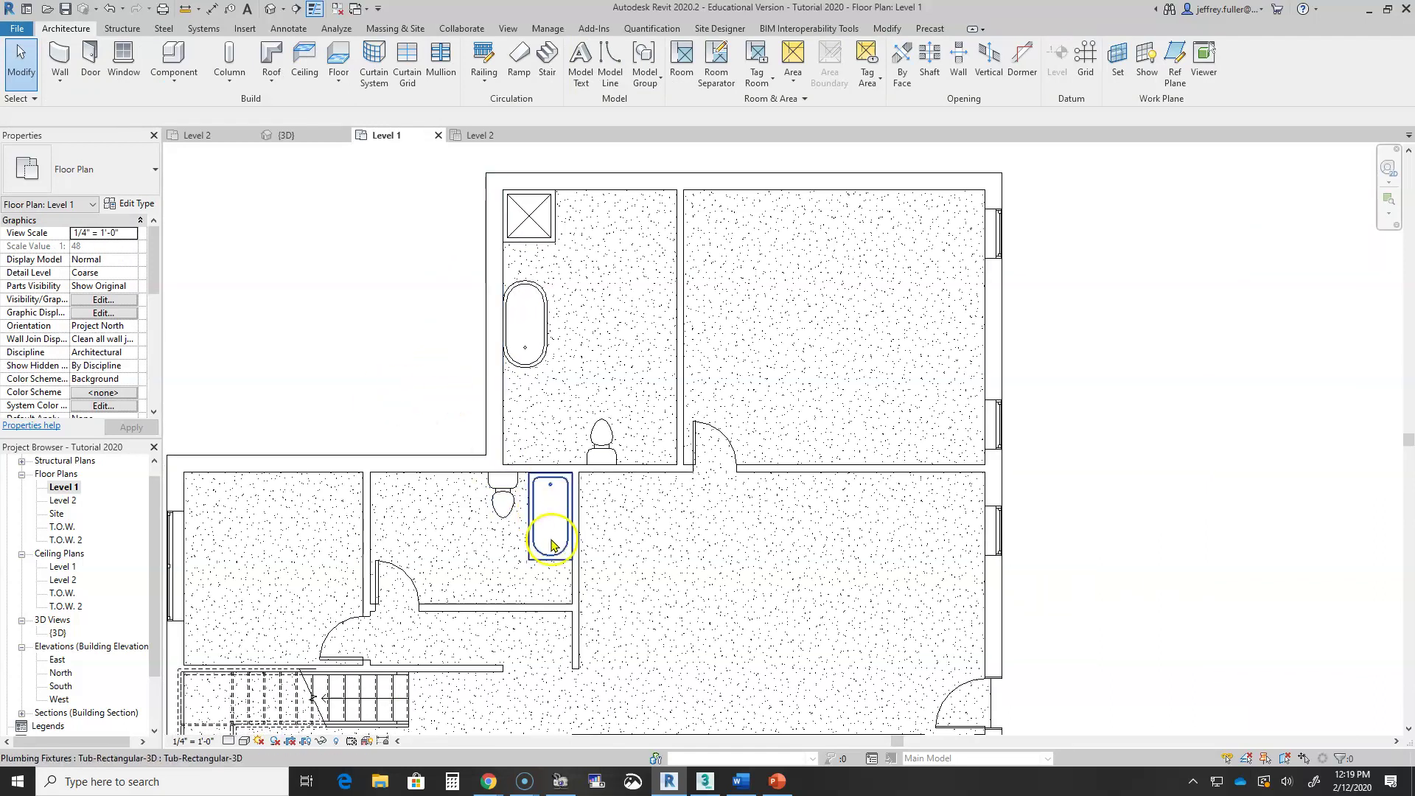
pyautogui.scroll(-3, 474, 546)
pyautogui.moveTo(474, 544); pyautogui.dragTo(551, 501, button='middle')
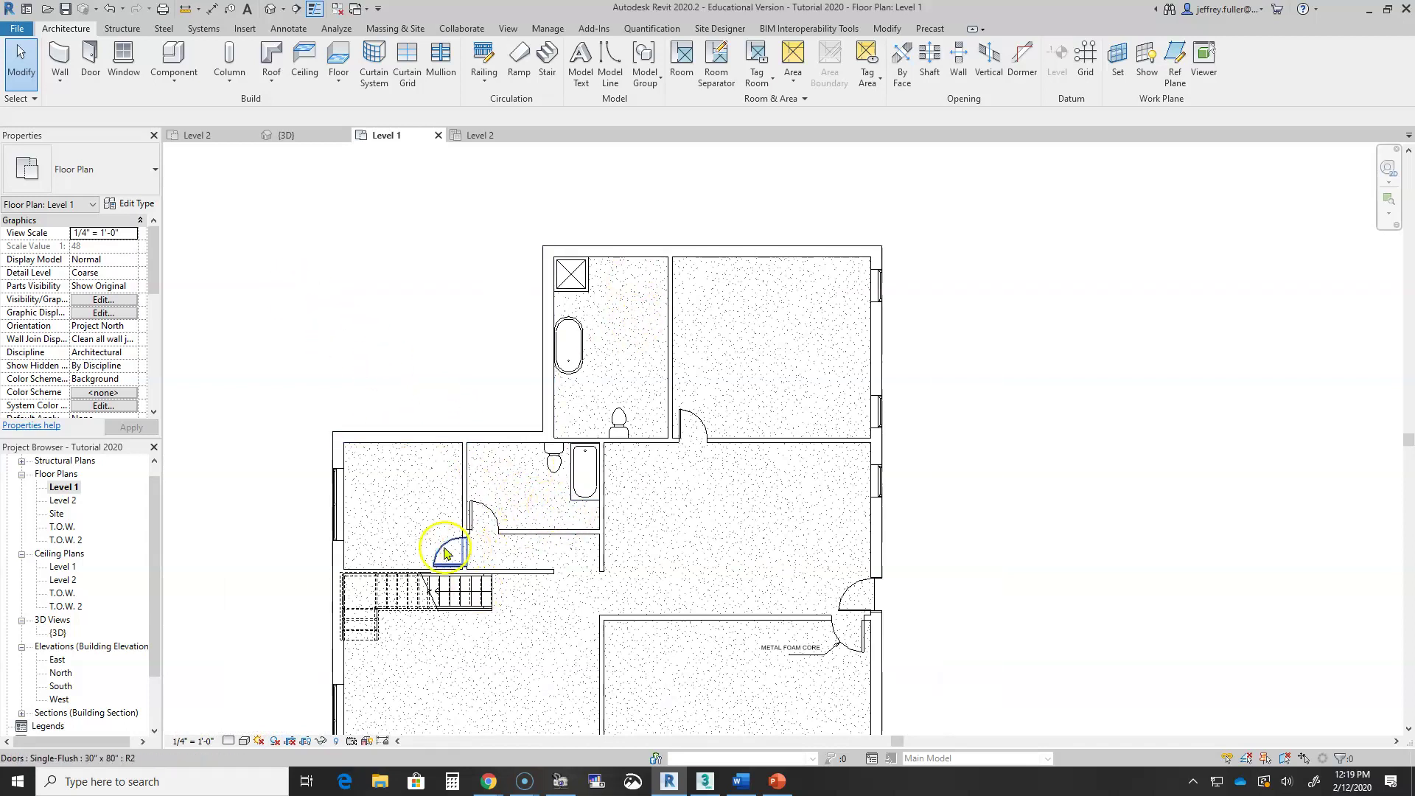
# Open the Level 2 floor plan
pyautogui.doubleClick(66, 500)
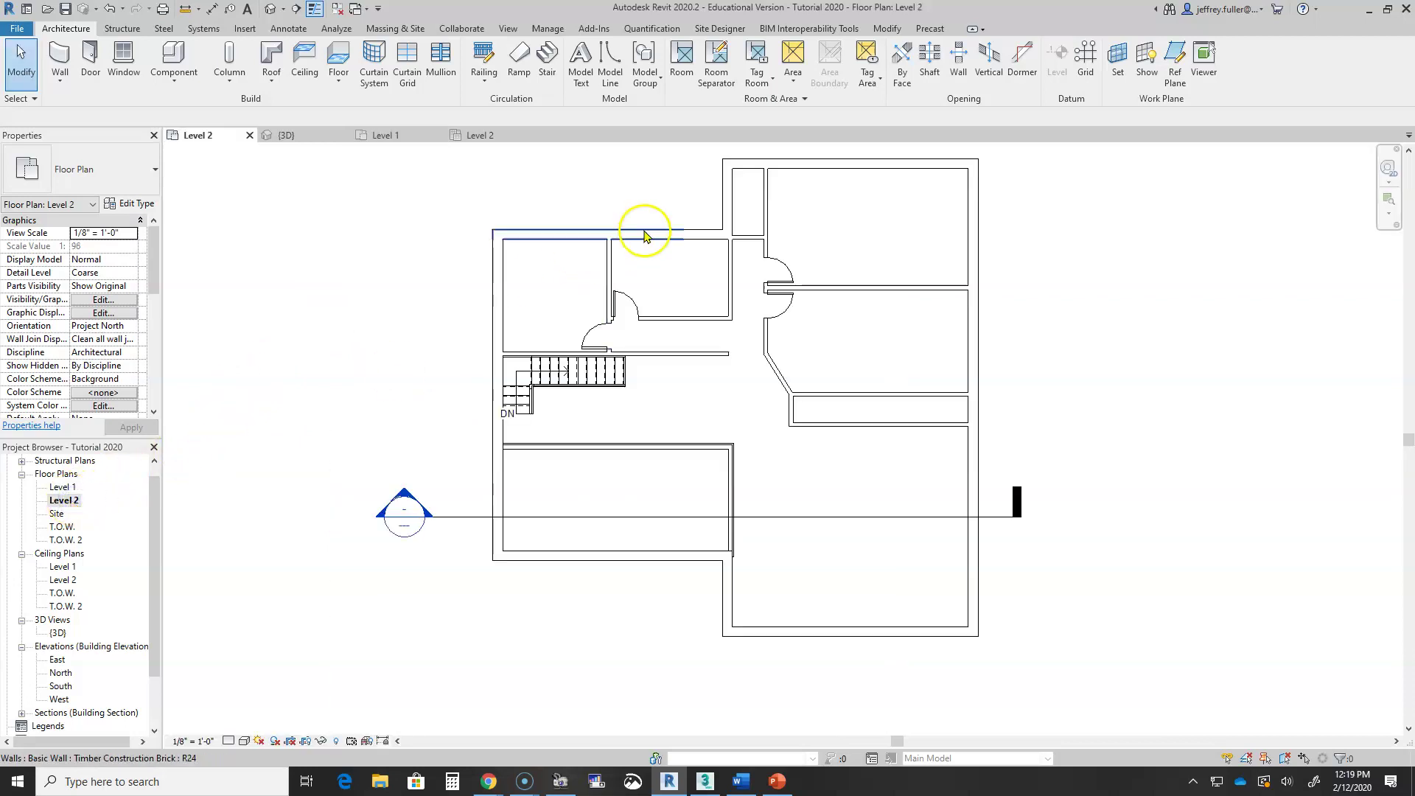
pyautogui.scroll(-1, 394, 254)
pyautogui.moveTo(394, 254); pyautogui.dragTo(284, 329, button='middle')
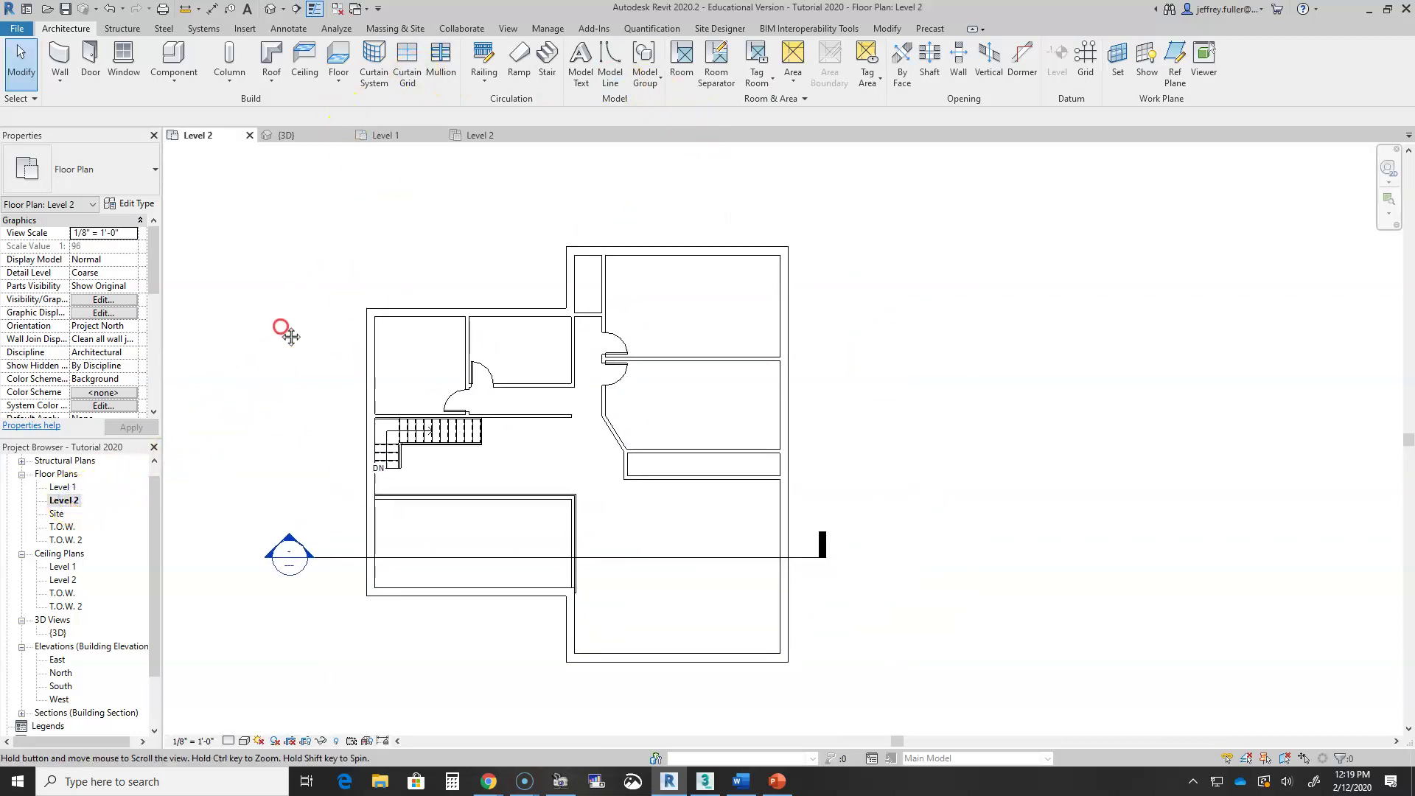
# Place a Tub-Rectangular-3D component lengthwise against the small rear bathroom's side partition opposite the door, tucked into the corner with the exterior wall
pyautogui.click(167, 61)
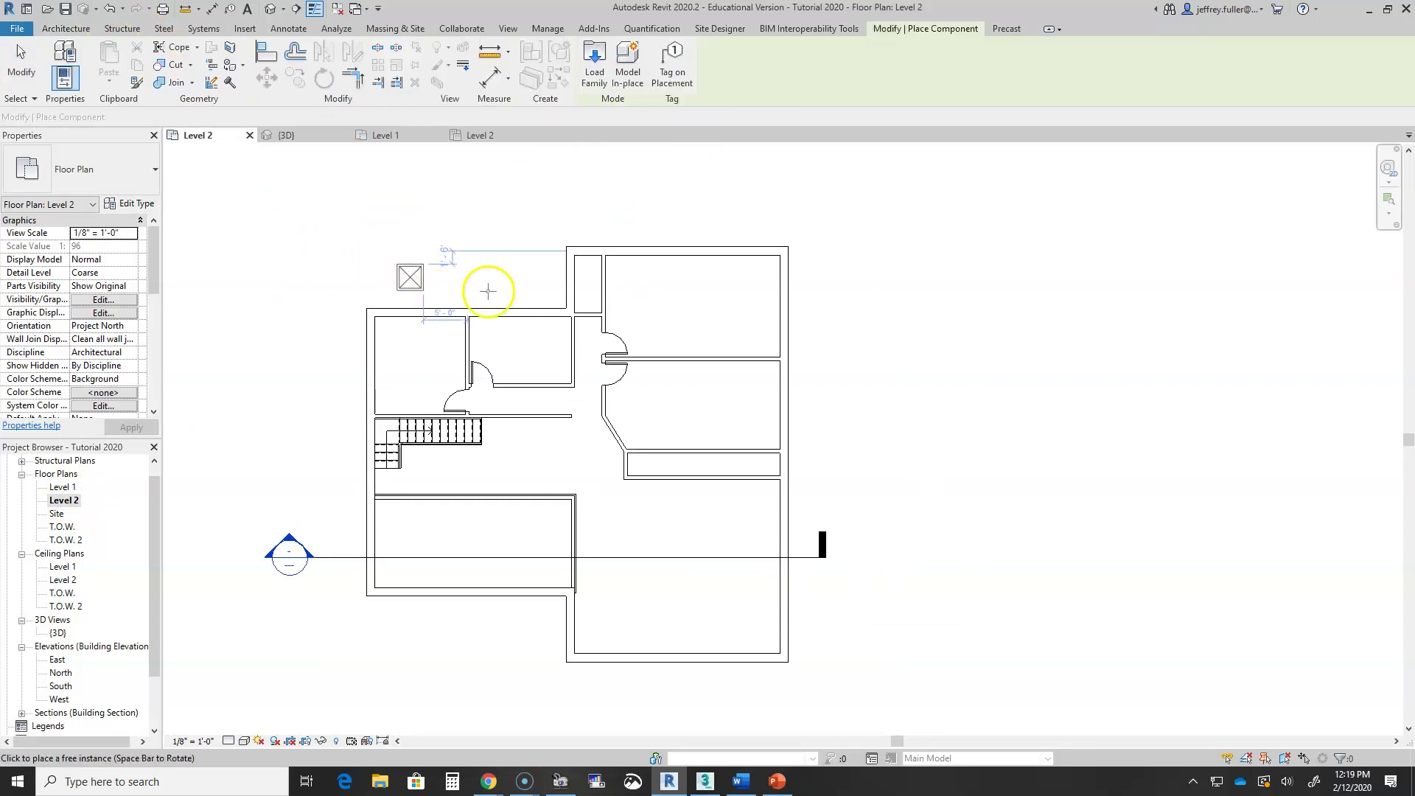
pyautogui.click(595, 65)
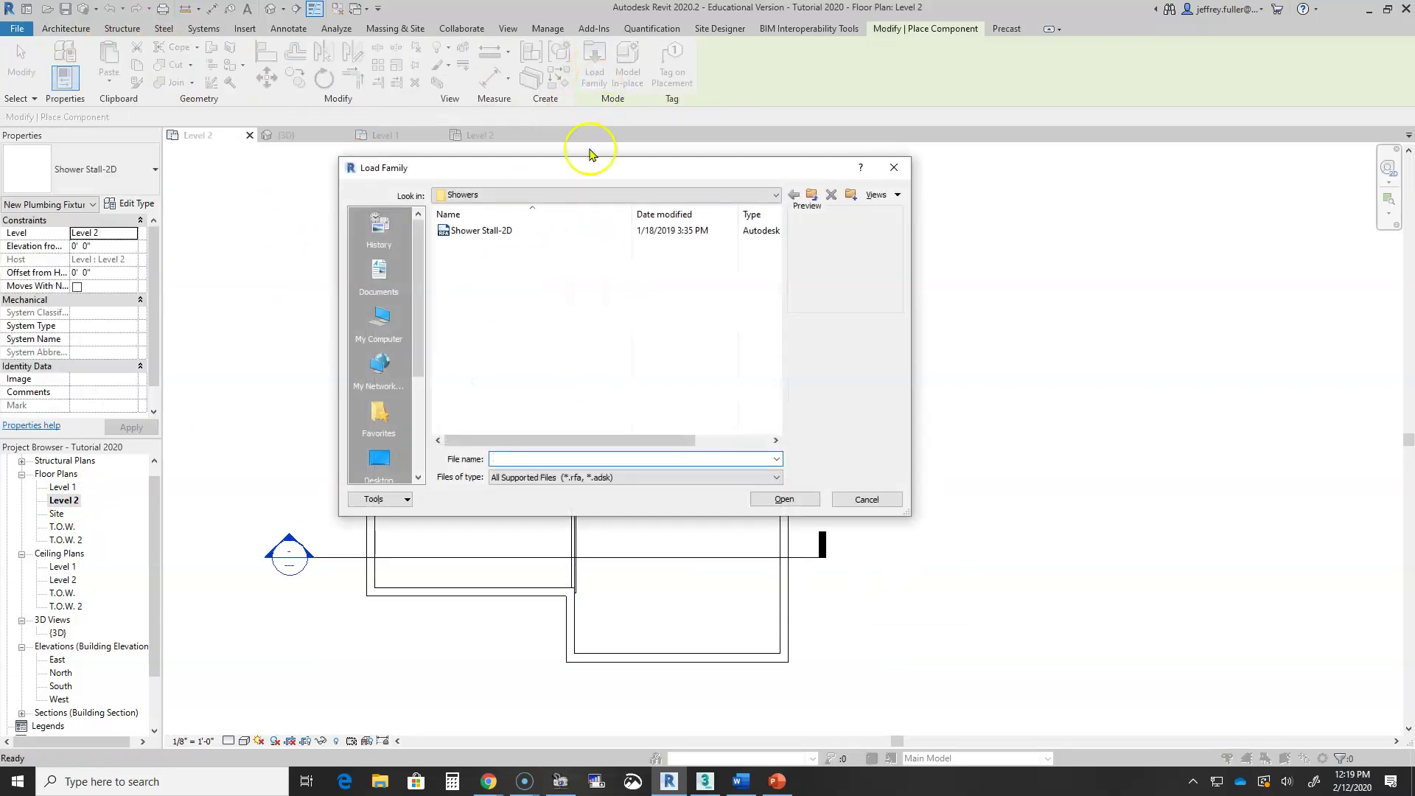
pyautogui.click(888, 170)
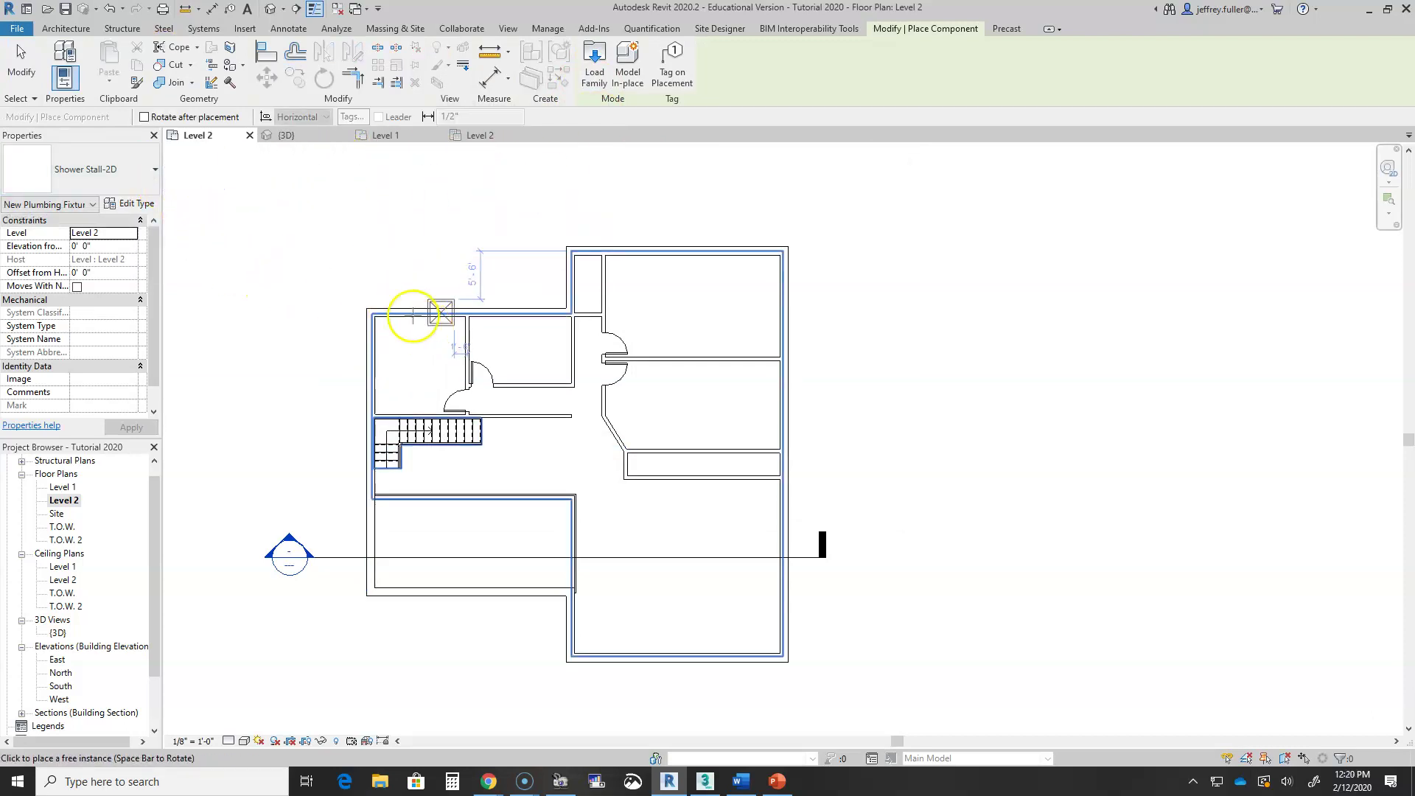
pyautogui.click(145, 171)
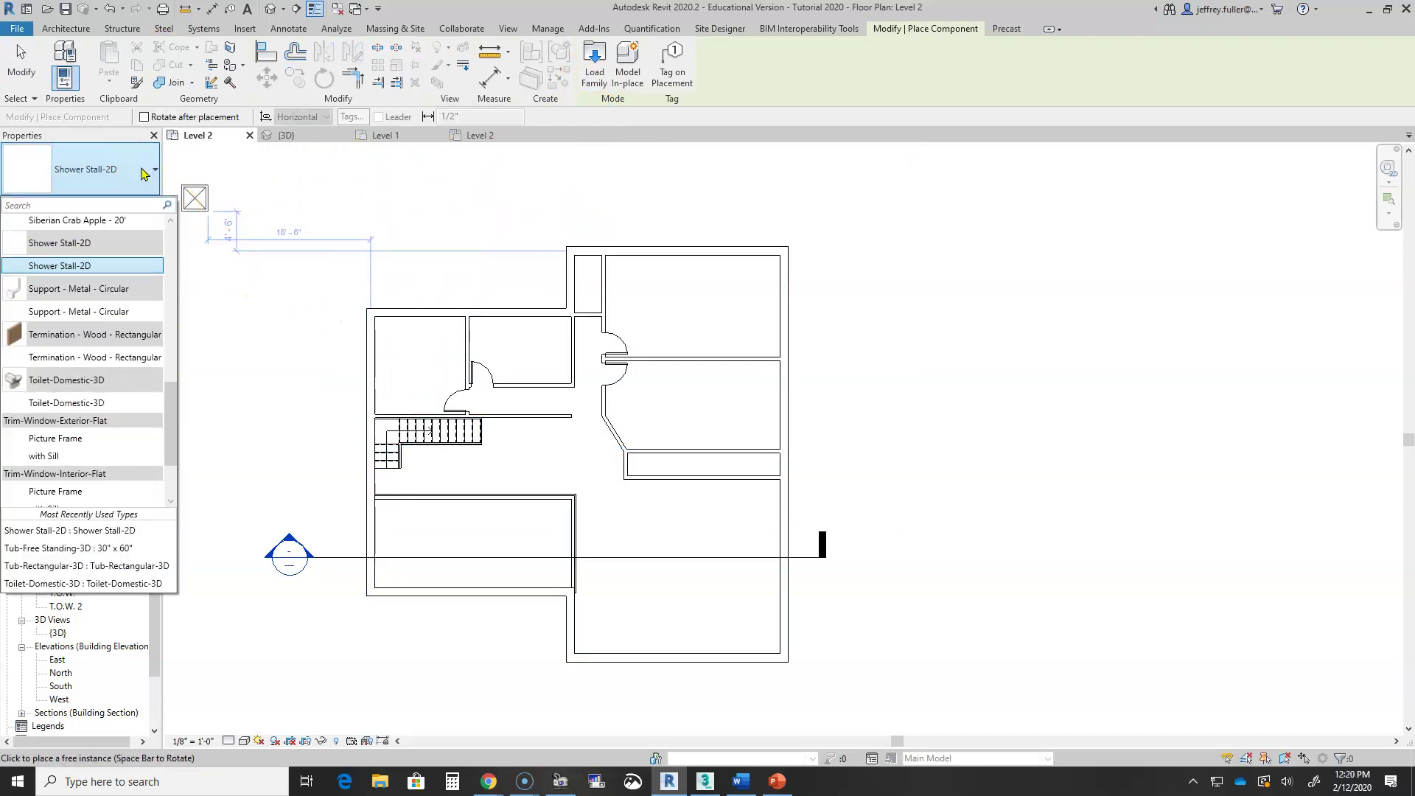
pyautogui.scroll(4, 110, 237)
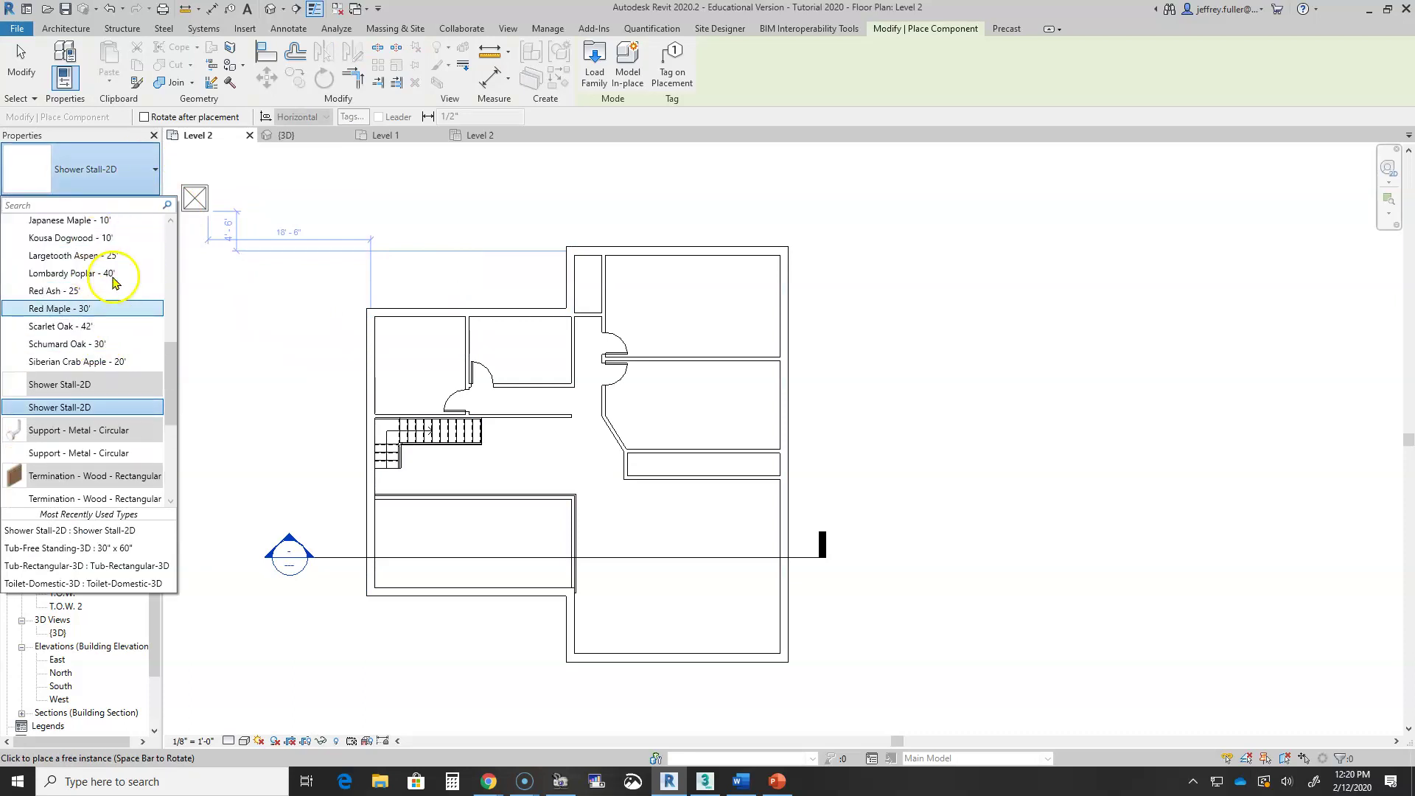
pyautogui.scroll(-4, 113, 281)
pyautogui.scroll(-1, 113, 281)
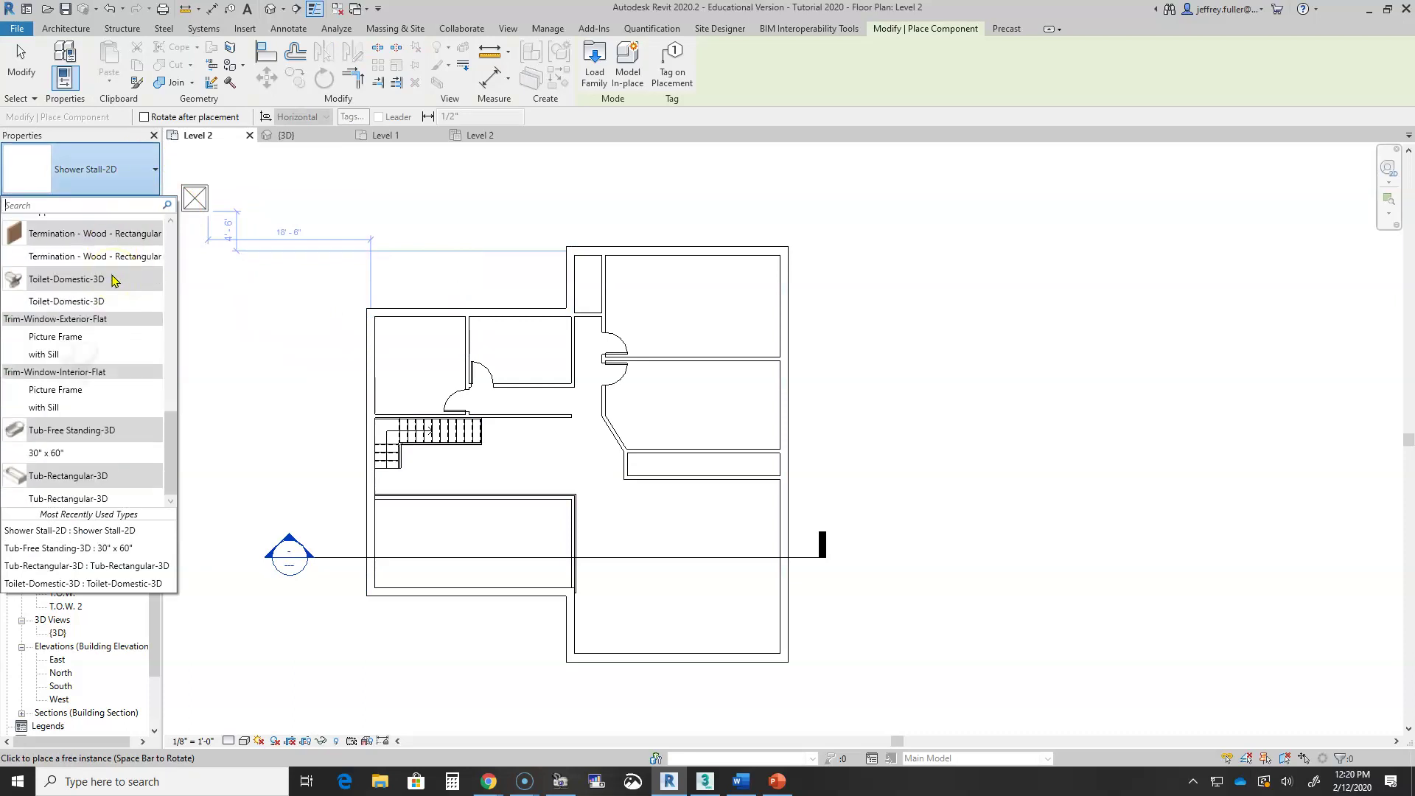
pyautogui.click(101, 499)
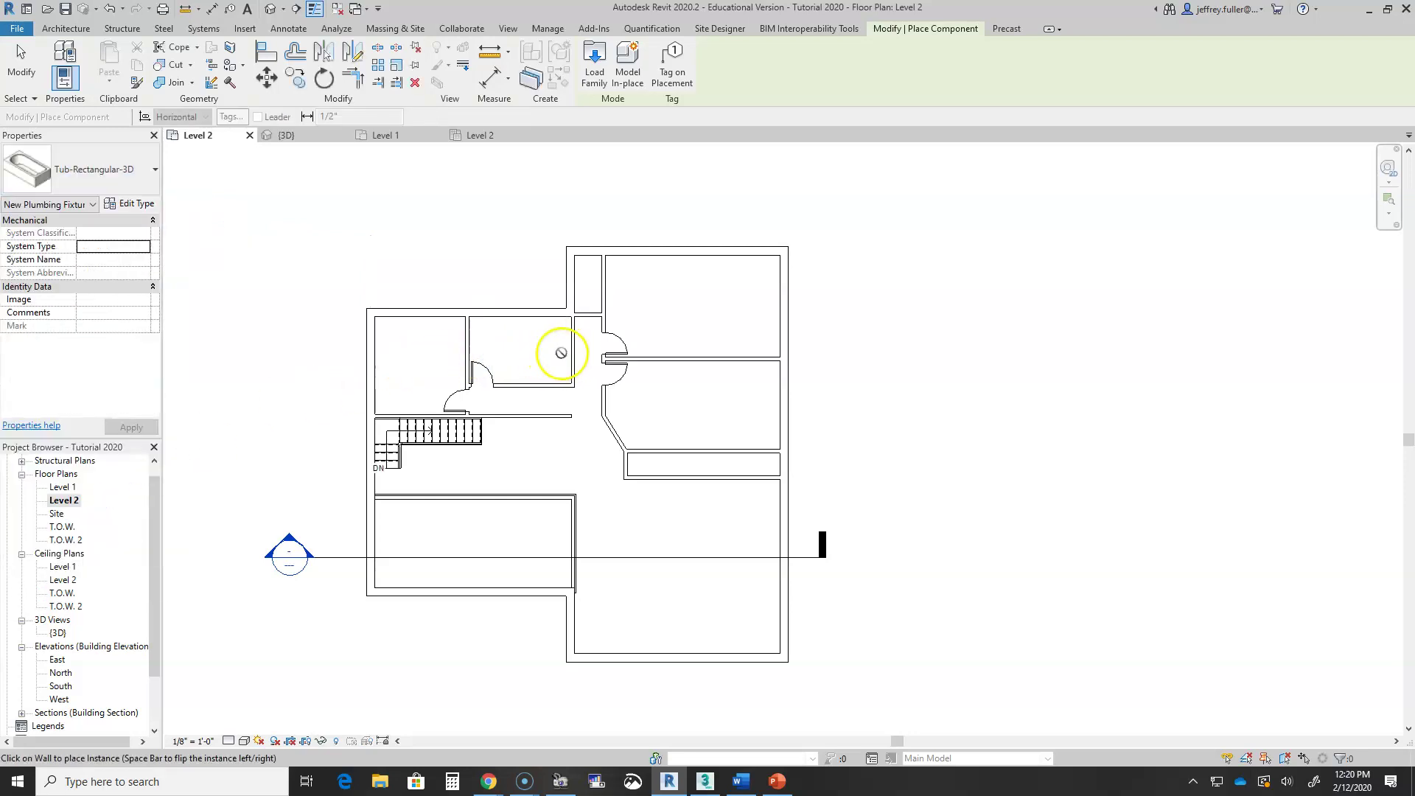
pyautogui.scroll(3, 554, 352)
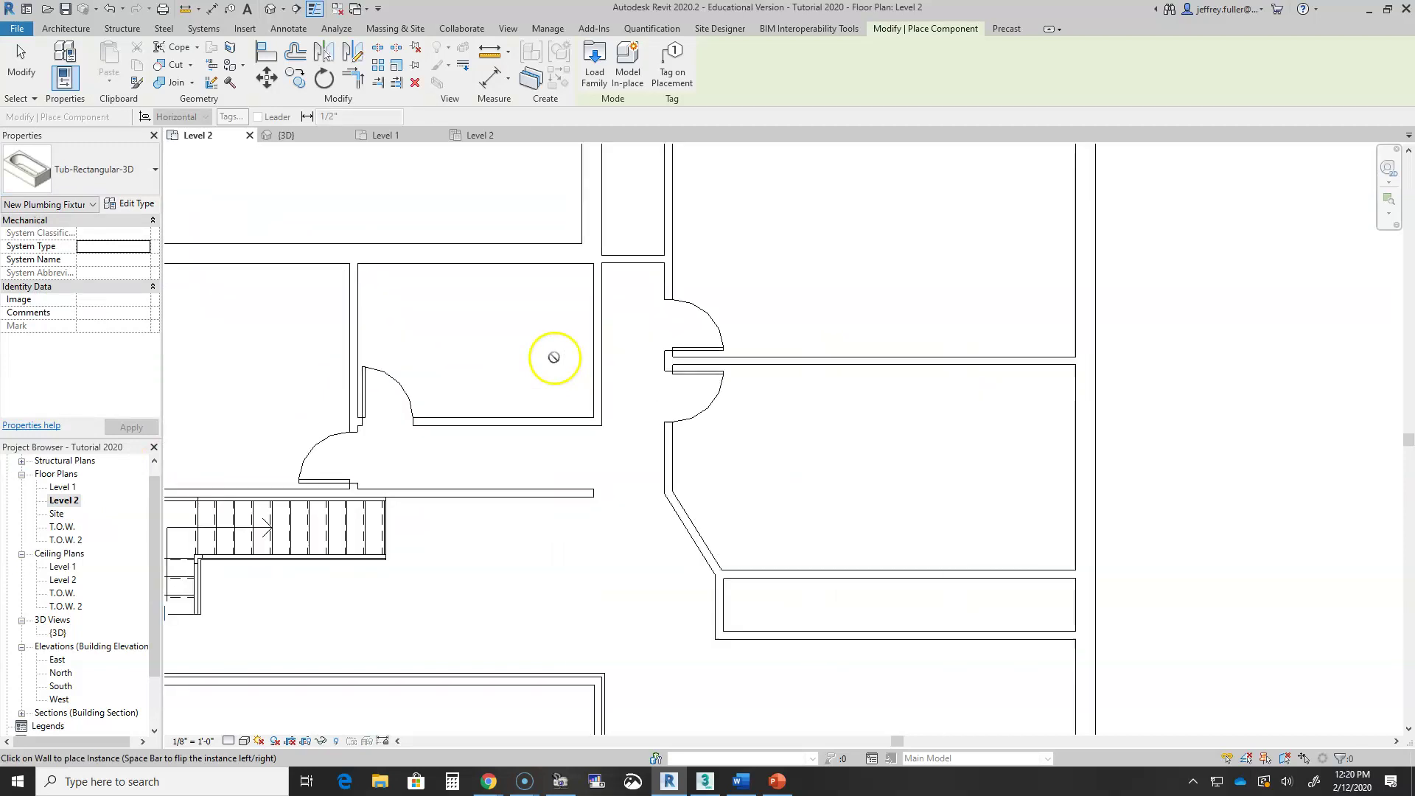
pyautogui.click(594, 315)
pyautogui.scroll(-2, 426, 305)
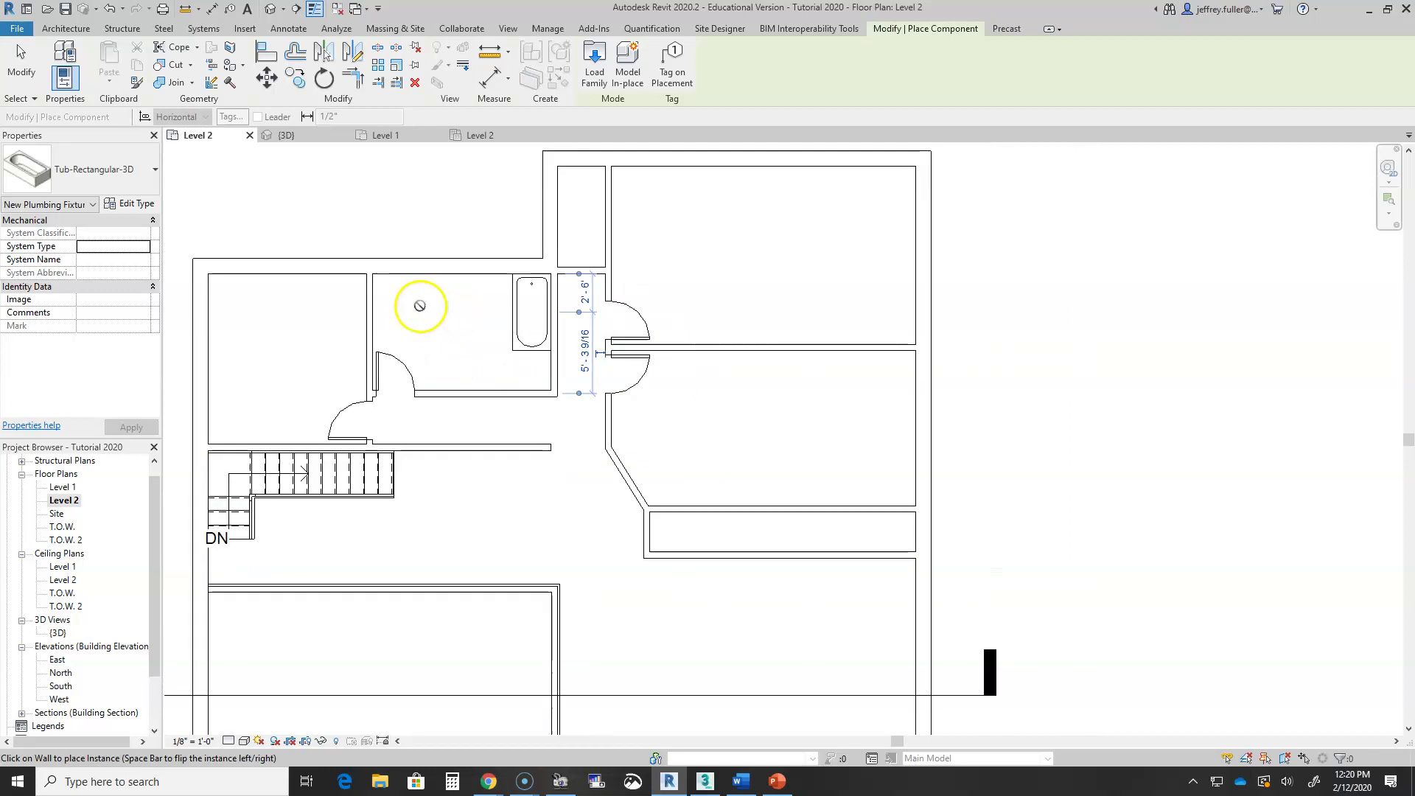
# Place a Toilet-Domestic-3D against the same bathroom's exterior wall beside the tub, about 4' 6" from the exterior wall line beyond the tub, and finish placing
pyautogui.click(137, 179)
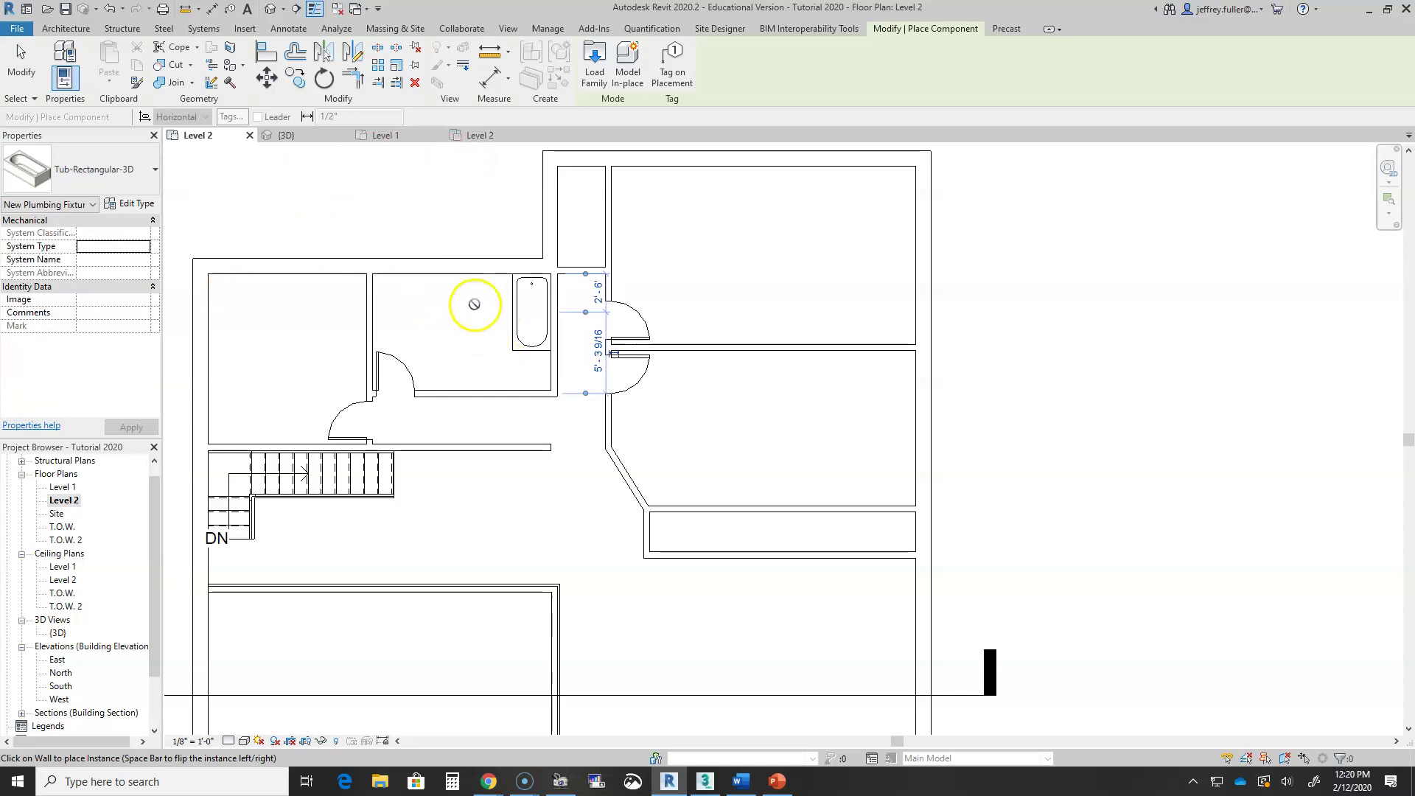
pyautogui.click(138, 177)
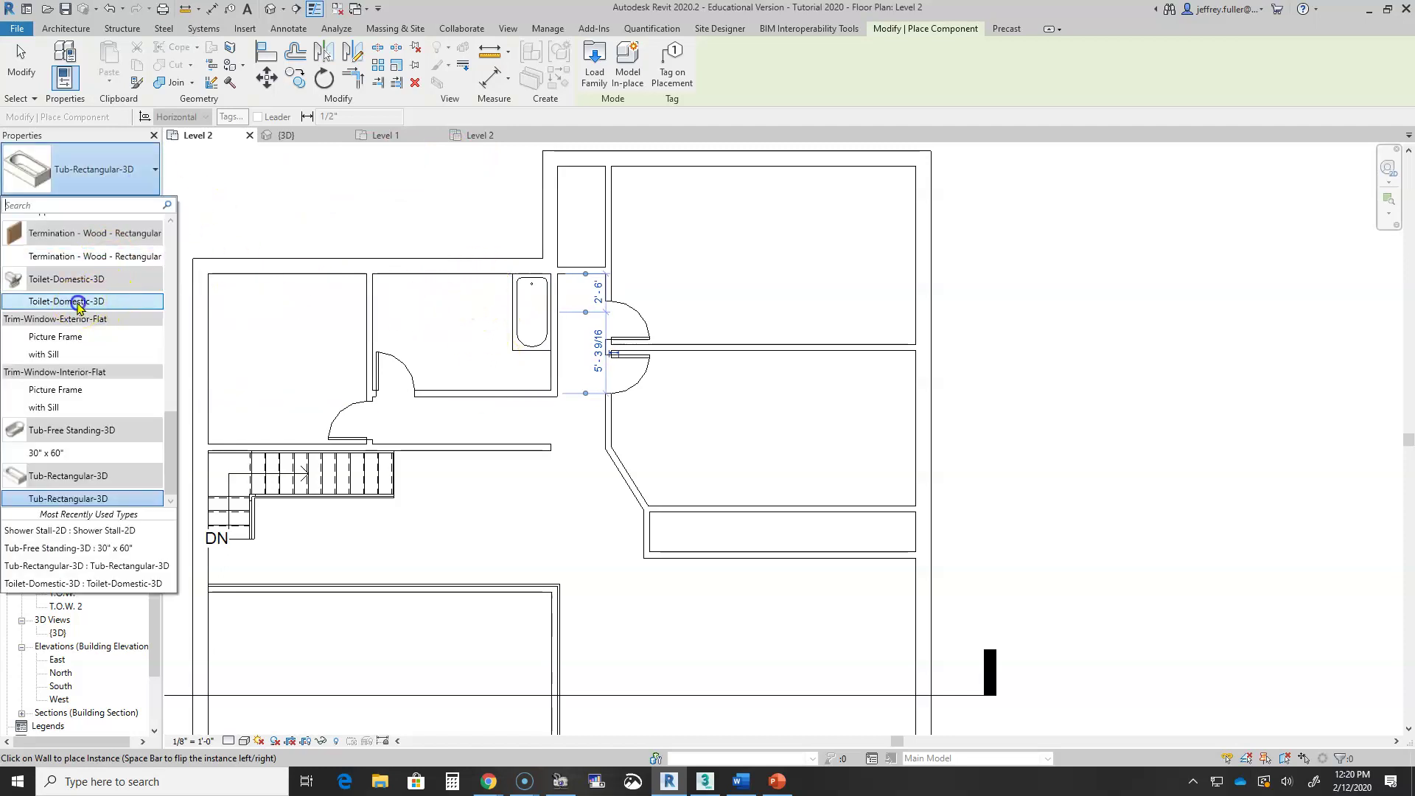
pyautogui.click(79, 302)
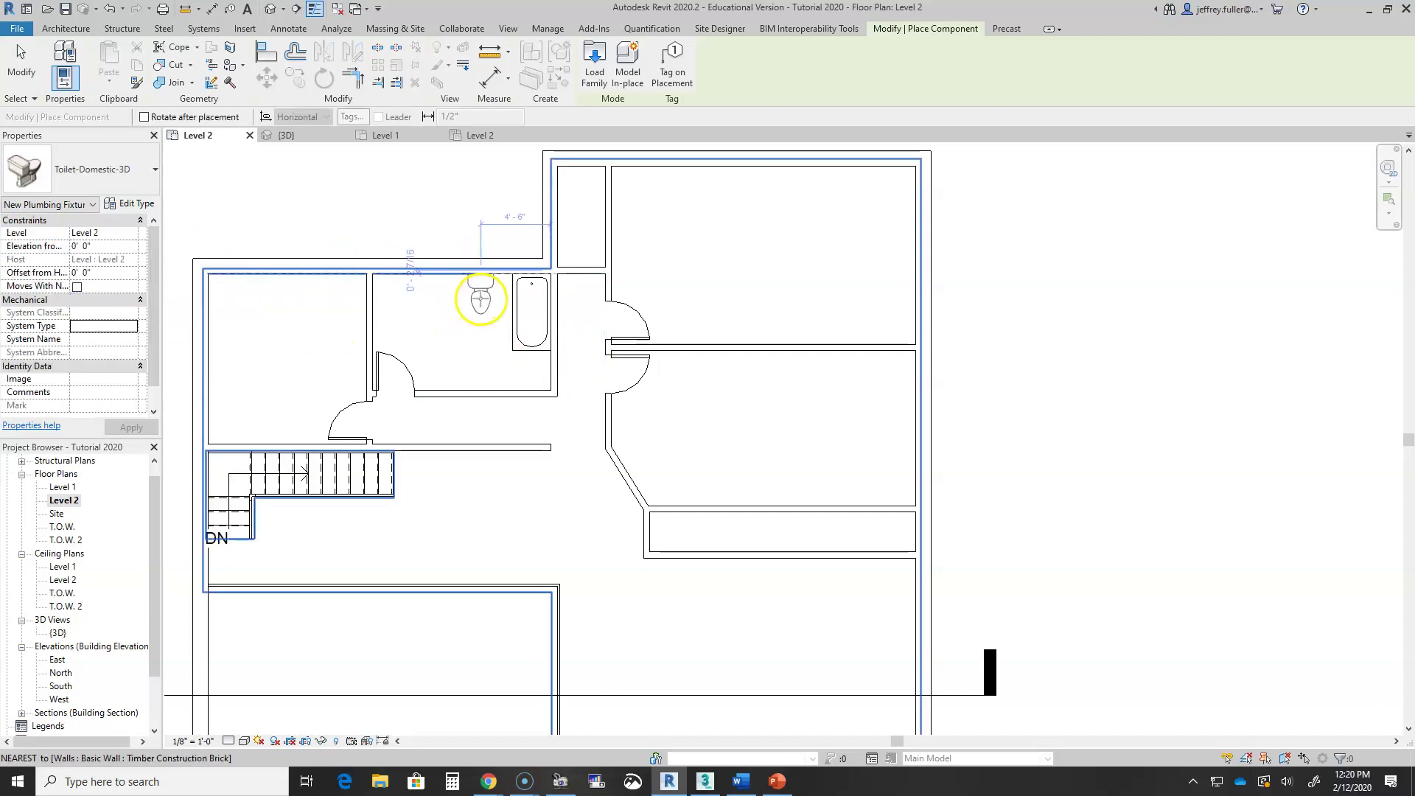
pyautogui.click(481, 298)
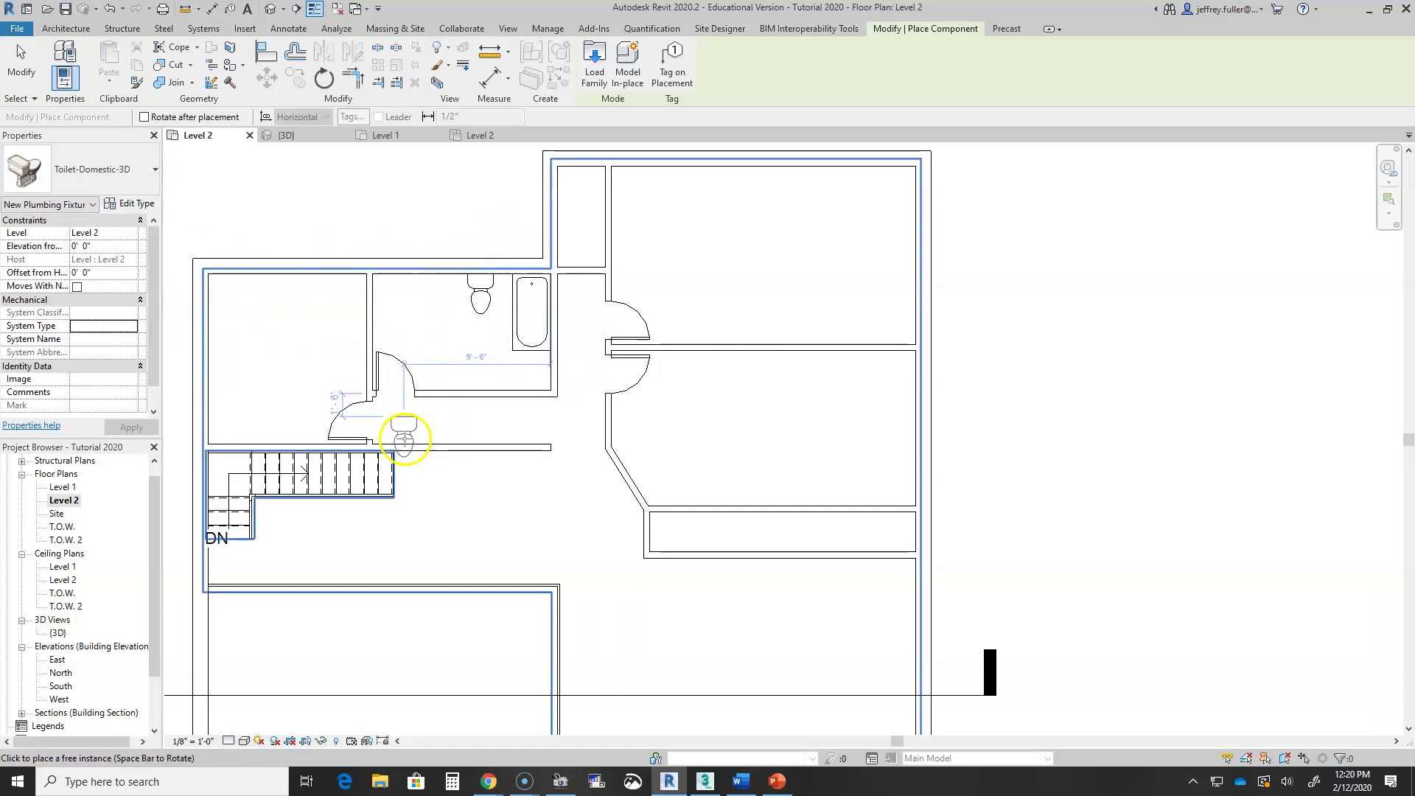
pyautogui.scroll(-2, 624, 452)
pyautogui.press('Escape')
pyautogui.moveTo(672, 546); pyautogui.dragTo(581, 429, button='middle')
pyautogui.moveTo(890, 378); pyautogui.dragTo(934, 457, button='middle')
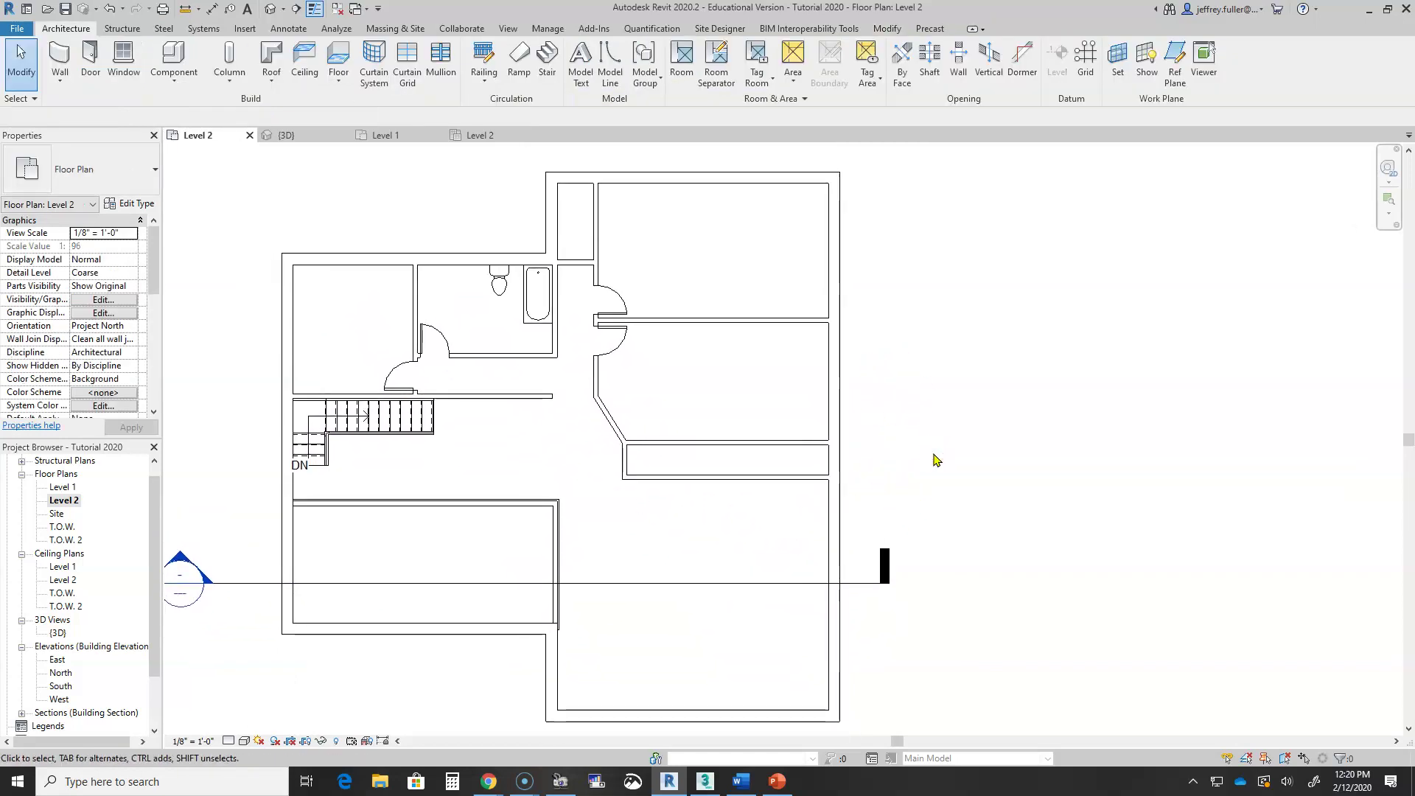